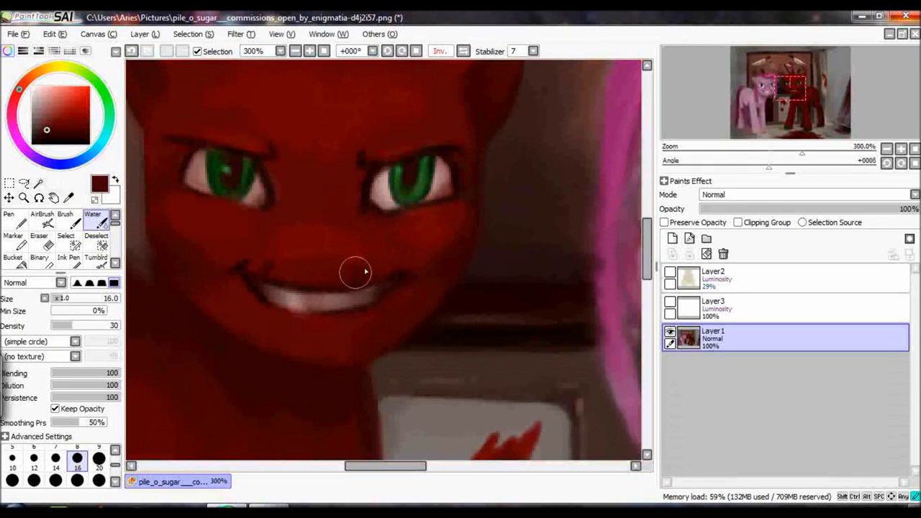
Shade the red pony's muzzle and chin with dark red and blend the shading with the Water brush.
key(v)
click(116, 183)
alt+click(158, 292)
click(107, 222)
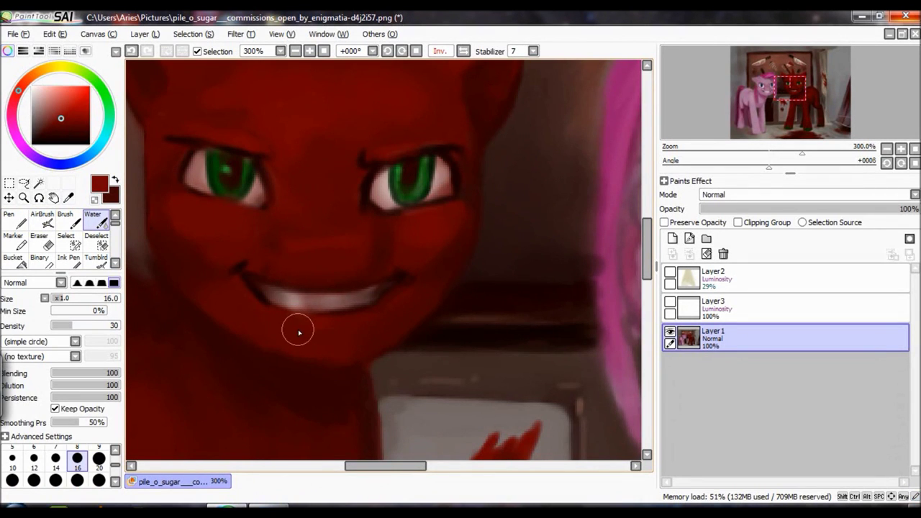
key(v)
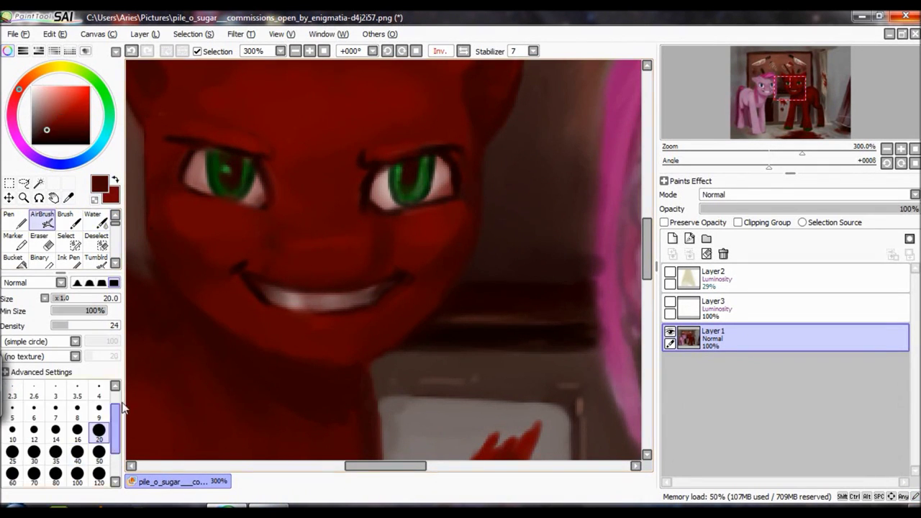
Paint brighter red highlights on the red pony's nose, brow and lower lip using a smaller airbrush.
key(bracketleft)
key(bracketleft)
key(bracketleft)
key(bracketleft)
key(bracketleft)
alt+click(159, 332)
key(ctrl+z)
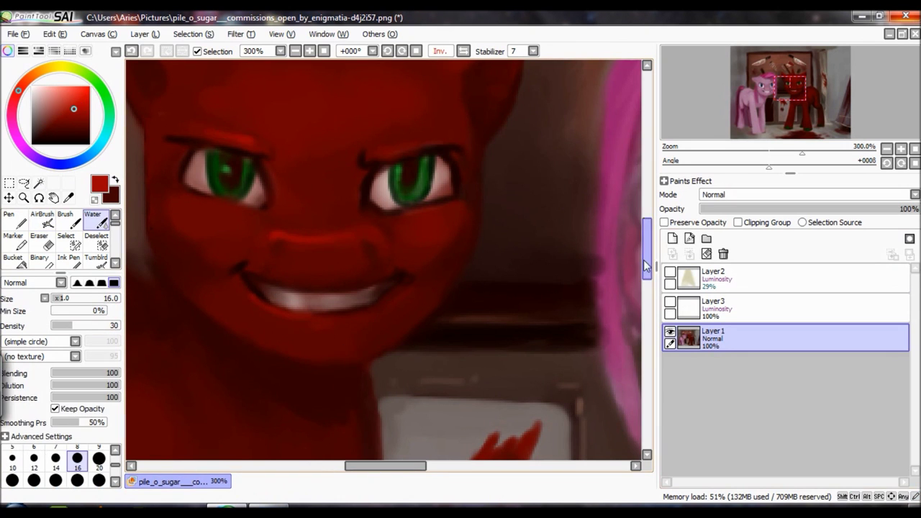
scroll(586, 225, up, 3)
key(ctrl+minus)
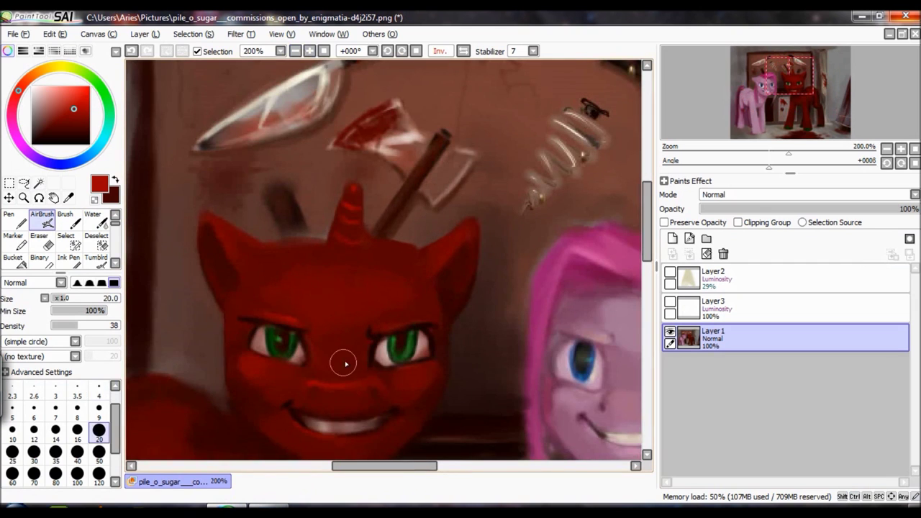
Draw jagged, pointed teeth inside the red pony's grin with a fine dark red airbrush.
click(115, 180)
click(92, 218)
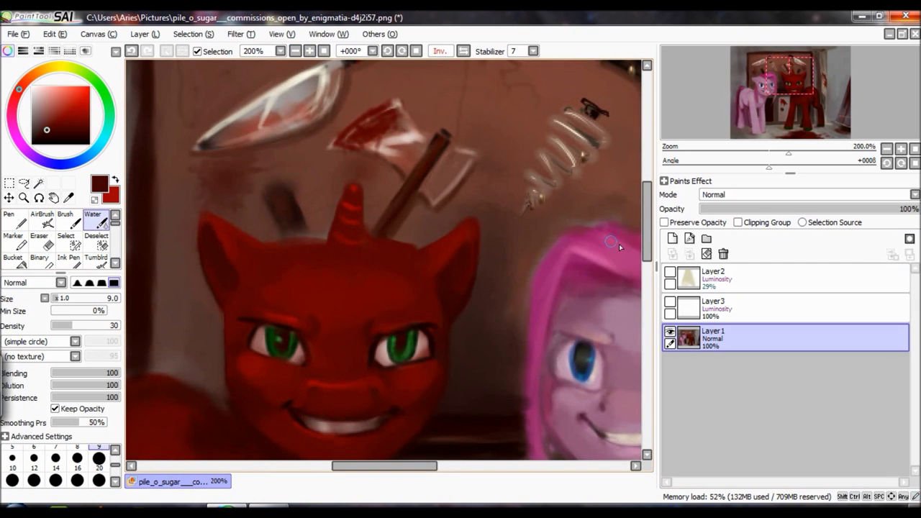
scroll(619, 244, down, 1)
key(v)
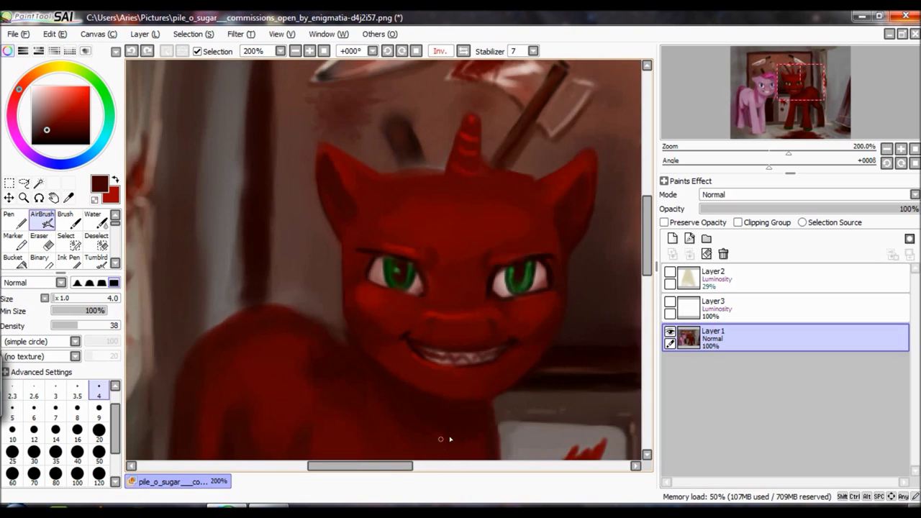
Mirror the canvas view and block in black hair around the red pony's horn, with a forelock on the forehead.
key(h)
alt+click(317, 319)
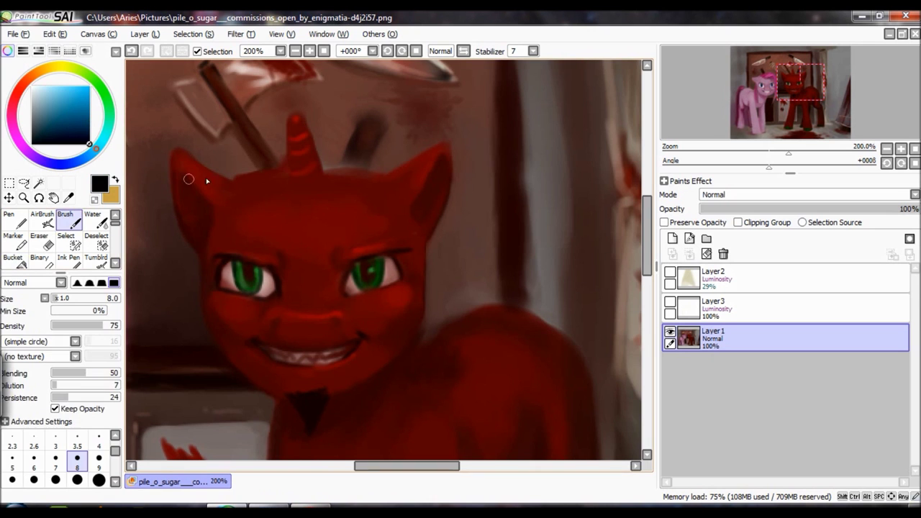
mouse_move(291, 205)
mouse_down()
mouse_move(266, 162)
mouse_move(333, 206)
mouse_move(370, 155)
mouse_up()
key(v)
drag(281, 147, 233, 169)
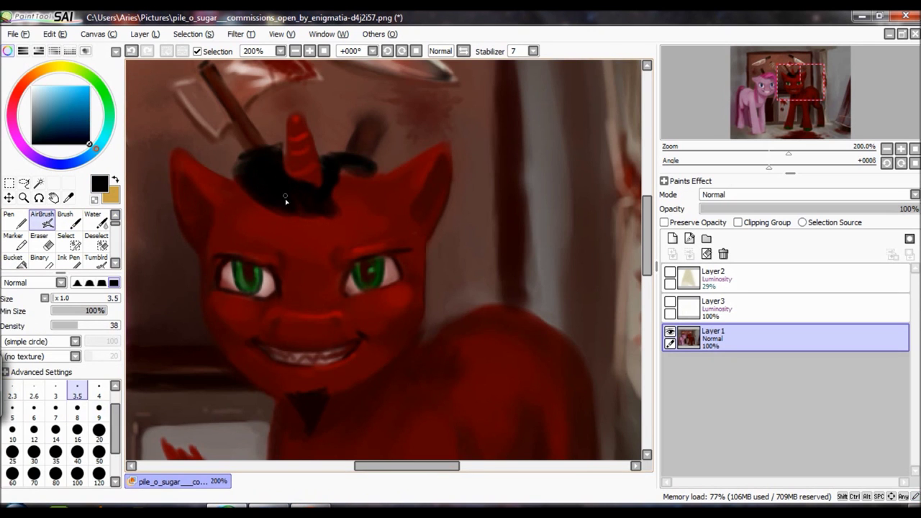
drag(335, 169, 317, 241)
drag(325, 173, 337, 158)
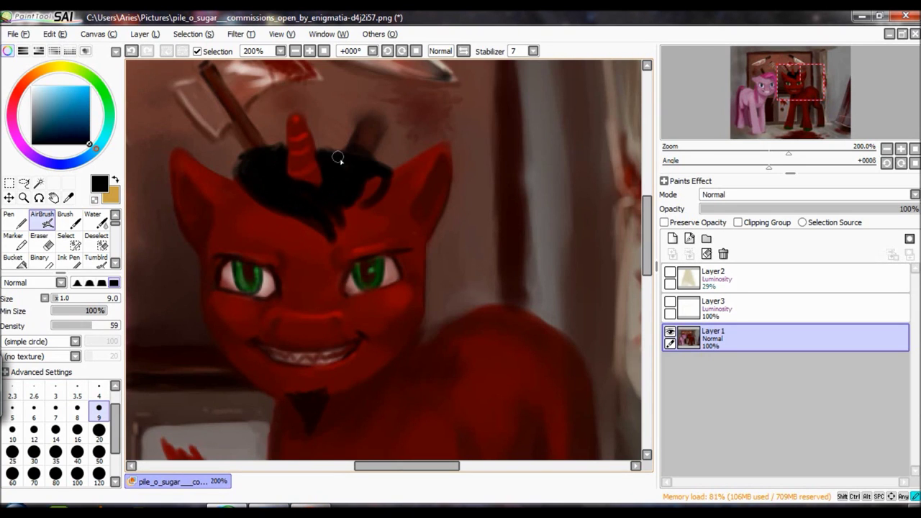
Fill out the black hair on the head and add a strip of black mane behind the red pony's neck.
drag(273, 151, 241, 183)
drag(432, 246, 426, 331)
key(c)
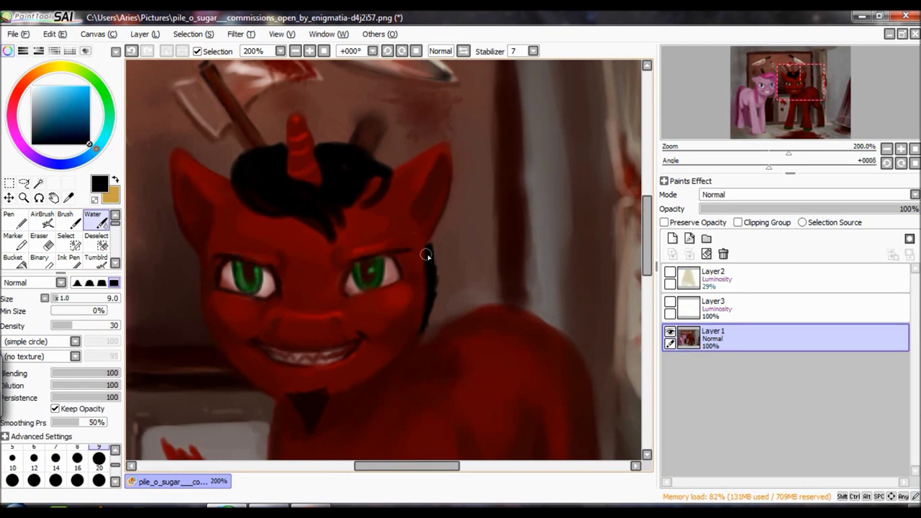
key(v)
mouse_move(312, 147)
mouse_down()
mouse_move(352, 158)
mouse_move(355, 191)
mouse_up()
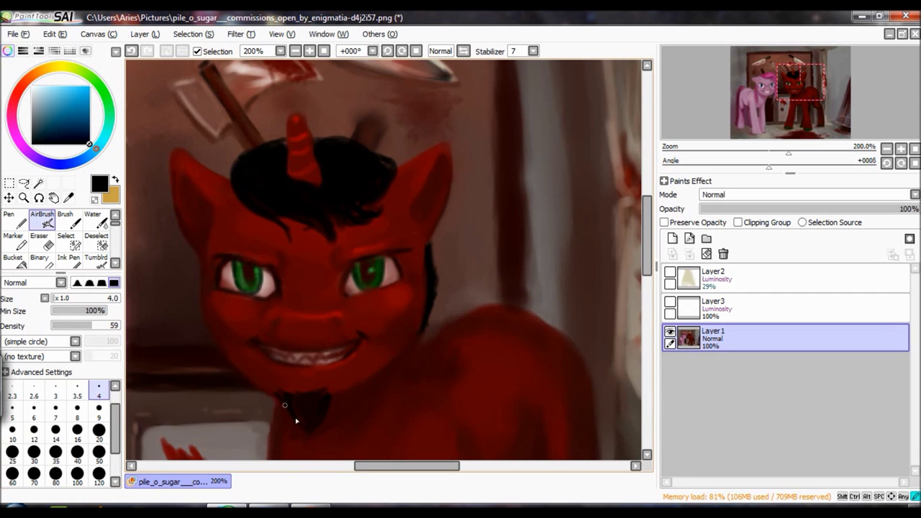
Widen the black goatee and paint a curled black moustache on the red pony, undoing unwanted strokes.
key(ctrl+z)
key(ctrl+z)
key(h)
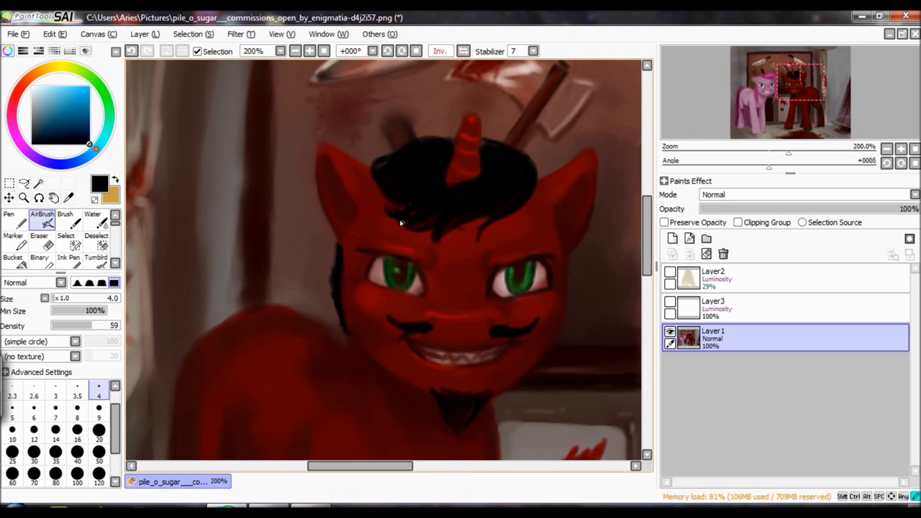
Paint light beige highlights on the black hair and goatee and blend them with the Water brush.
key(x)
mouse_move(496, 180)
mouse_down()
mouse_move(507, 189)
mouse_move(453, 205)
mouse_move(504, 177)
mouse_up()
key(ctrl+z)
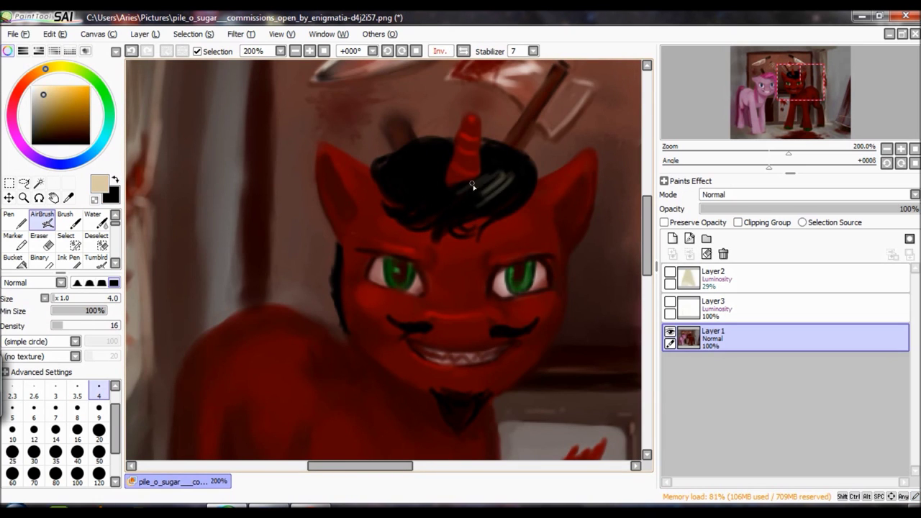
key(c)
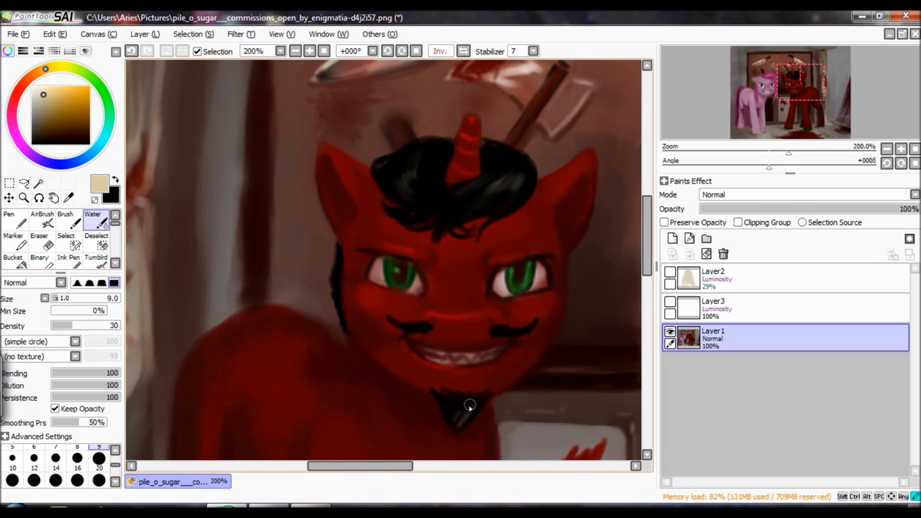
drag(458, 425, 455, 293)
key(a)
key(c)
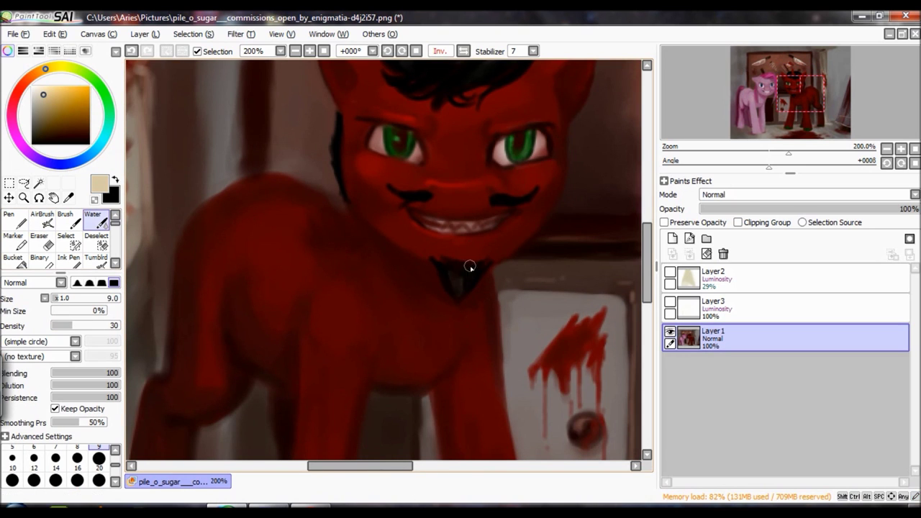
Touch up the red pony's facial details with black and blend them with the Water brush.
key(a)
key(x)
scroll(460, 266, down, 1)
scroll(406, 355, up, 4)
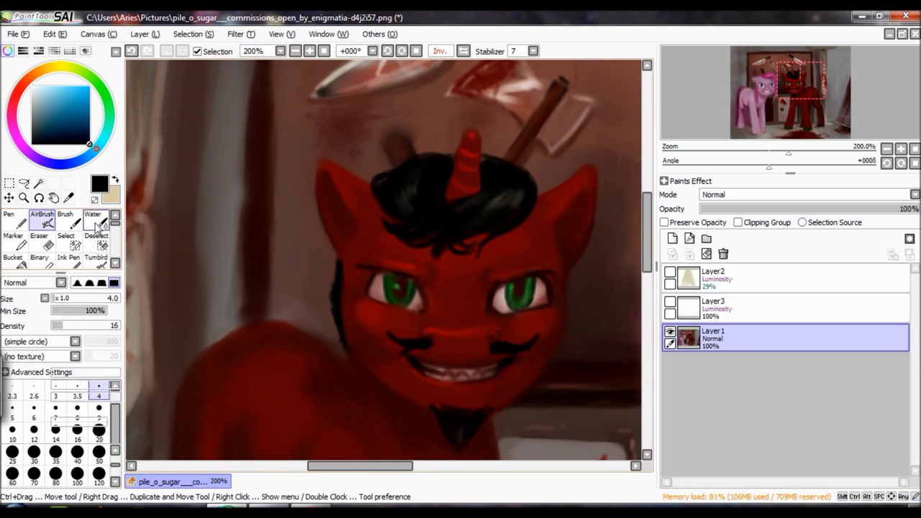
key(c)
key(h)
Set the stabilizer to 3, then paint and blend bright red highlights on the red pony's nose and eyelids.
click(508, 57)
click(518, 94)
alt+click(278, 341)
key(a)
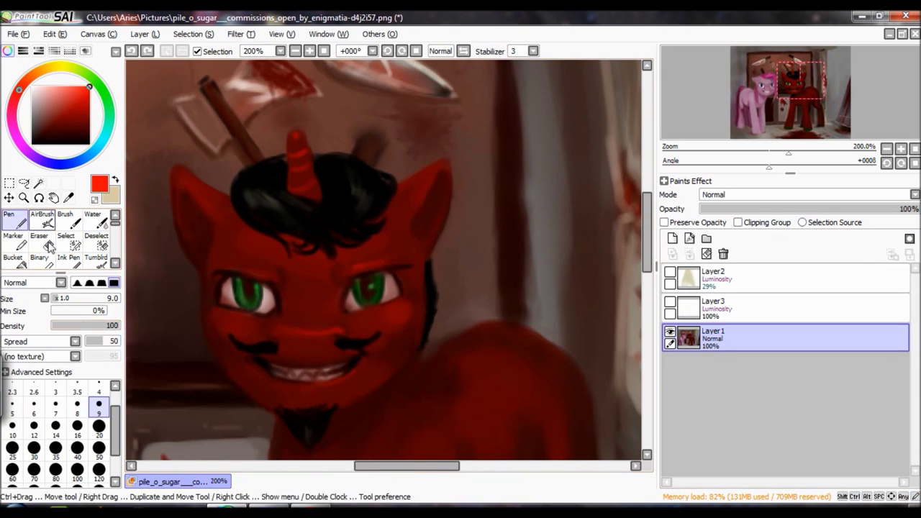
key(c)
key(a)
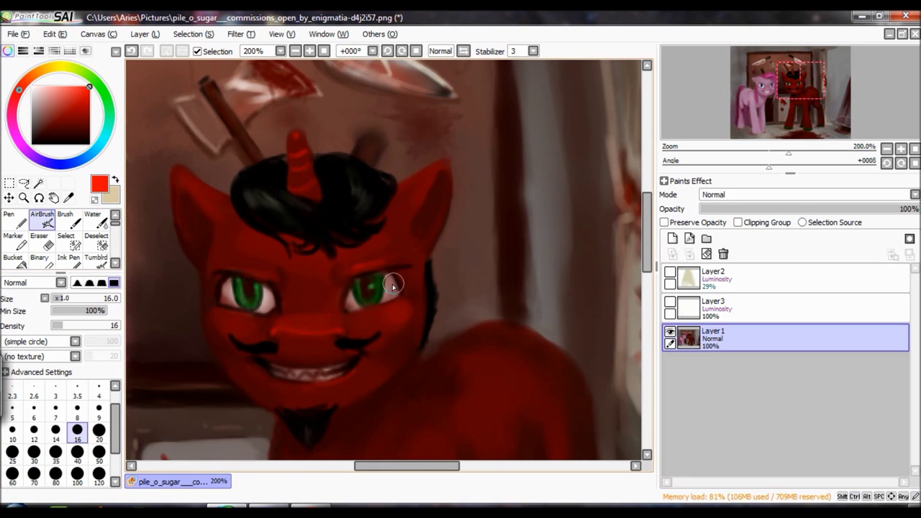
key(c)
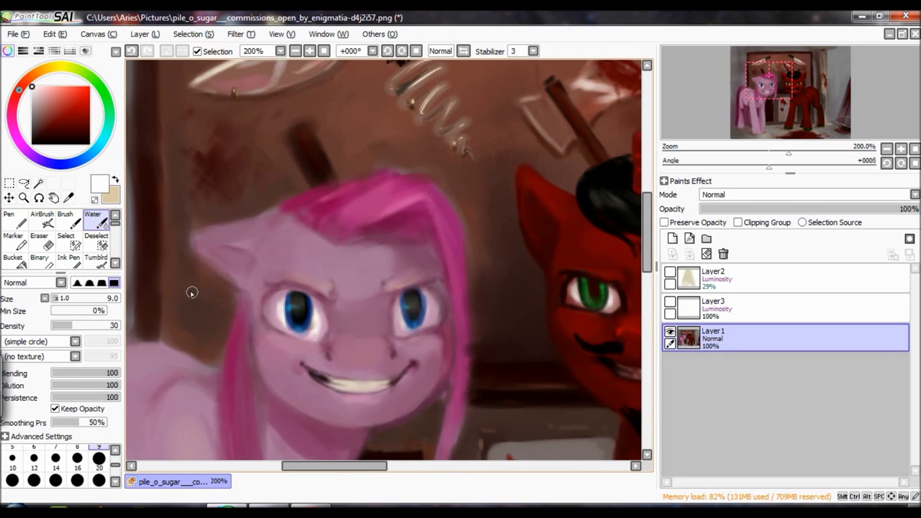
Outline both of the pink pony's eyes with a thin dark airbrush line.
alt+click(191, 290)
scroll(191, 290, up, 2)
key(a)
drag(209, 325, 302, 356)
drag(395, 305, 475, 363)
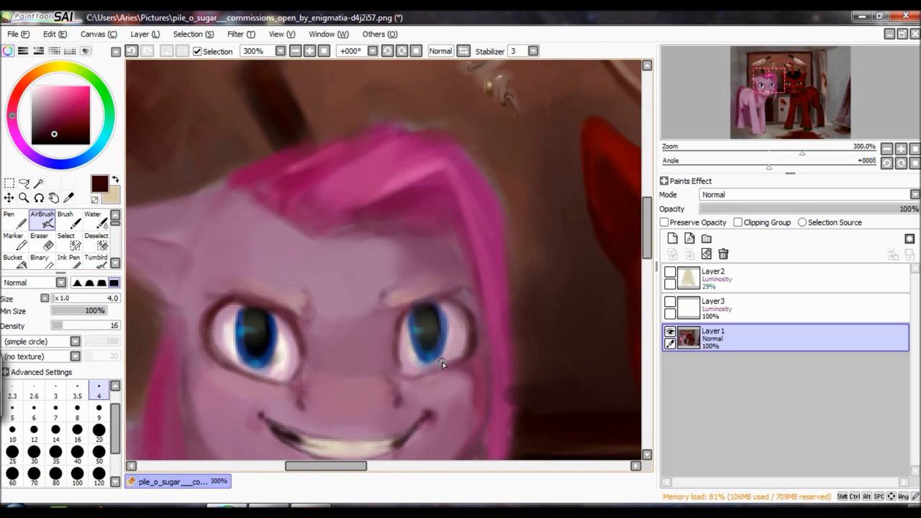
Darken and blend the contours of the pink pony's eyes, nose and mouth with a size 9 airbrush.
scroll(432, 323, down, 3)
click(99, 408)
key(c)
key(a)
key(c)
key(a)
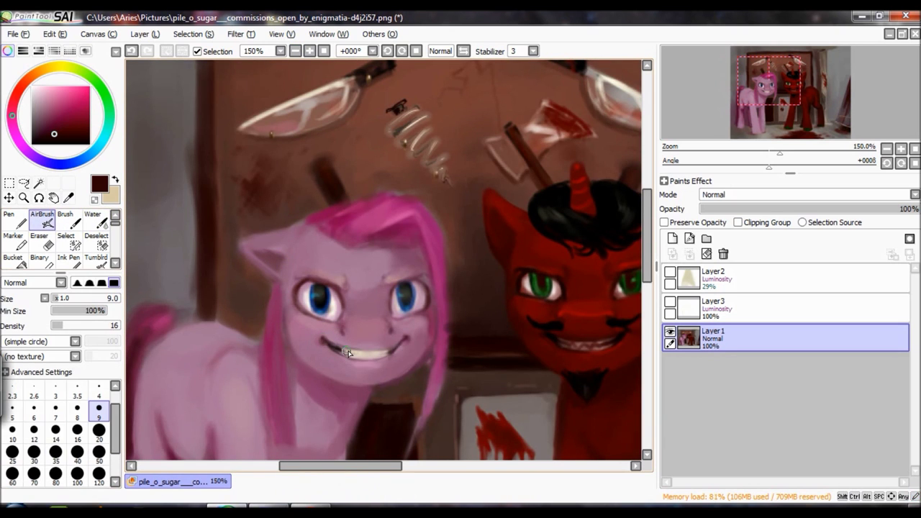
Paint light pink highlights on the pink pony's nose and face.
key(c)
alt+click(317, 307)
key(a)
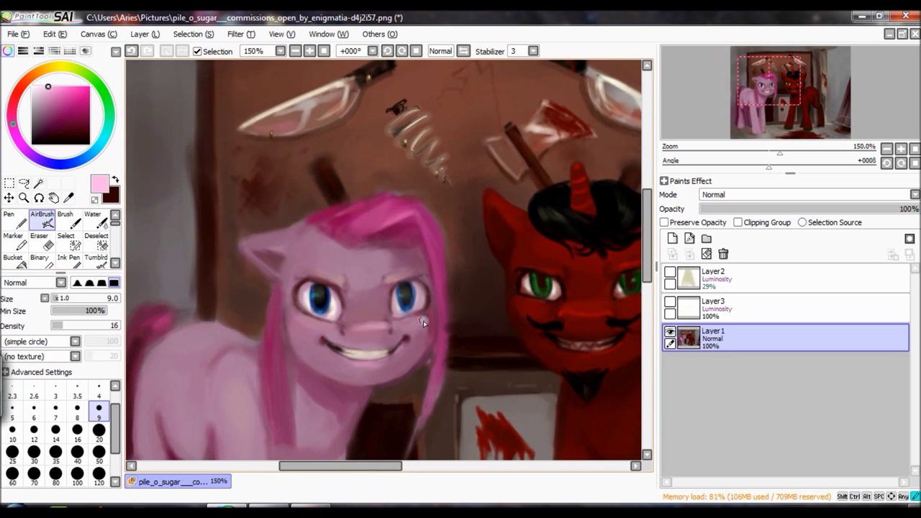
Show Layer3 and choose a light cream colour with a size 40 airbrush.
click(670, 301)
scroll(423, 323, down, 5)
click(76, 451)
click(47, 69)
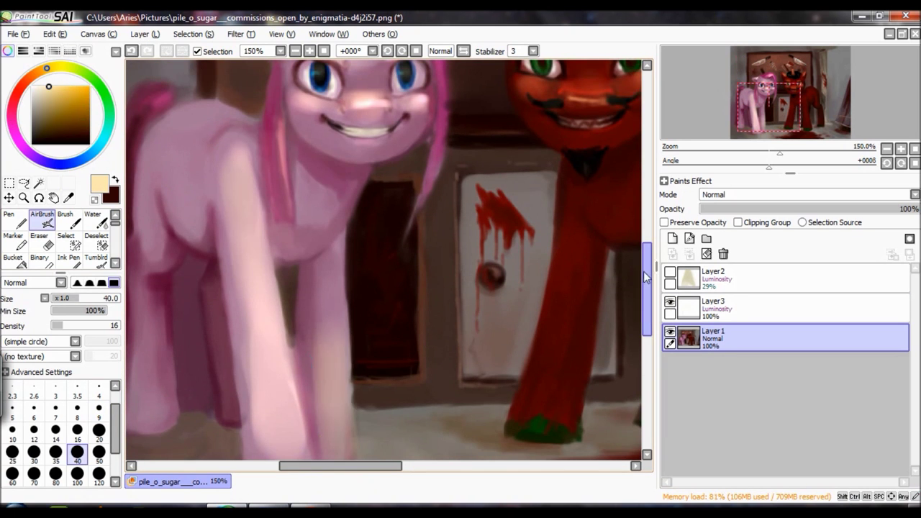
Make Layer3 active and paint soft cream light across the red pony's nose and cheeks.
scroll(630, 272, up, 3)
drag(380, 465, 420, 465)
key(e)
click(712, 308)
key(a)
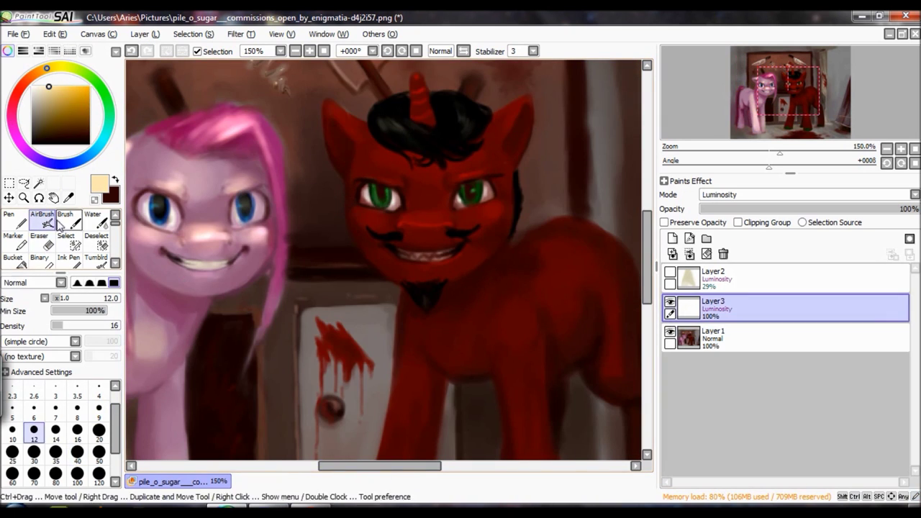
drag(388, 212, 436, 219)
drag(360, 212, 377, 219)
drag(479, 205, 500, 212)
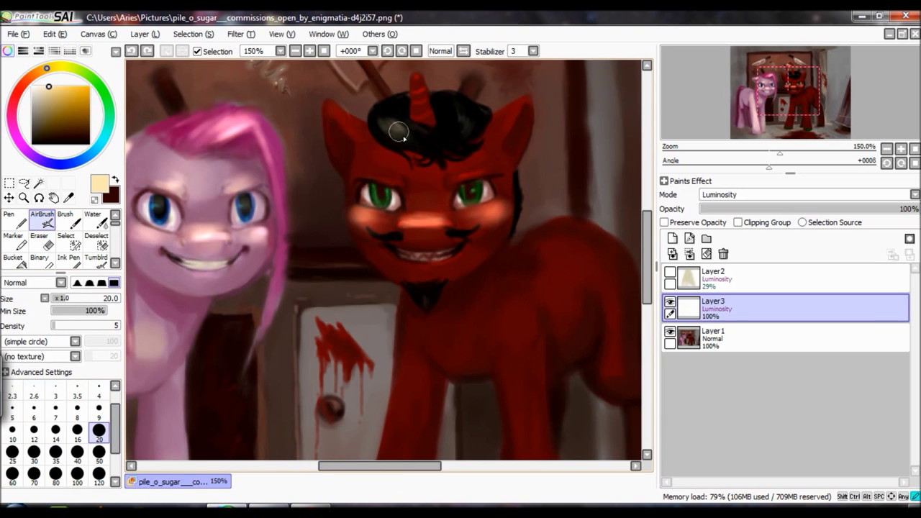
Show Layer2 and paint soft light on the red pony's hair and legs, enlarging the airbrush to 50.
click(670, 272)
scroll(432, 287, down, 3)
scroll(456, 312, up, 1)
key(bracketright)
key(bracketright)
key(bracketright)
key(bracketright)
key(bracketright)
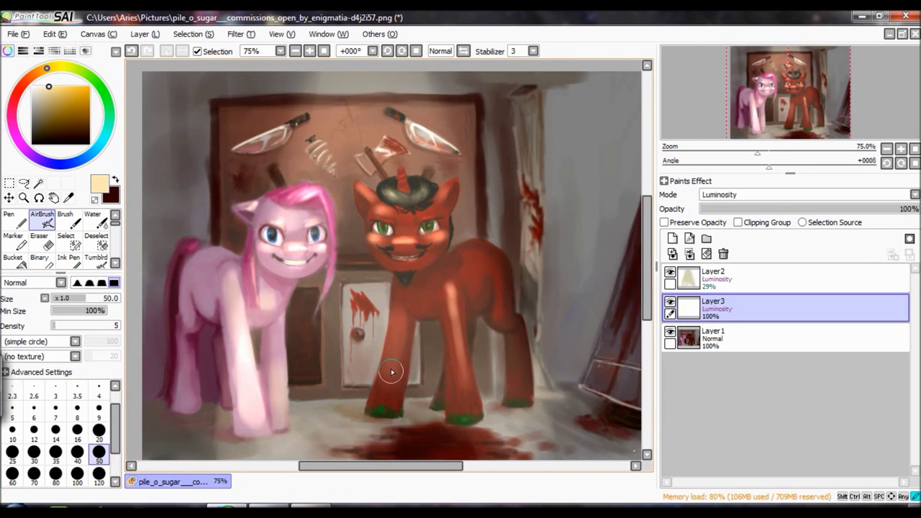
Switch to the Eraser and reduce its size for refining the light on Layer3.
click(805, 208)
key(e)
key(bracketleft)
key(bracketleft)
key(bracketleft)
key(bracketleft)
key(bracketleft)
key(bracketleft)
key(bracketleft)
key(bracketleft)
key(bracketleft)
key(bracketleft)
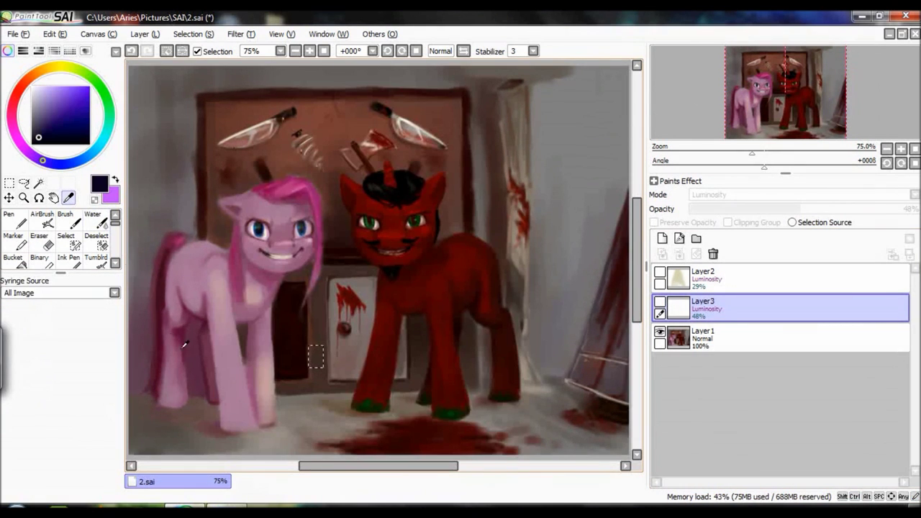
Clear the selection, make Layer1 active and pick a dark magenta for shading the pink pony's hind legs.
scroll(183, 345, up, 2)
drag(216, 288, 437, 237)
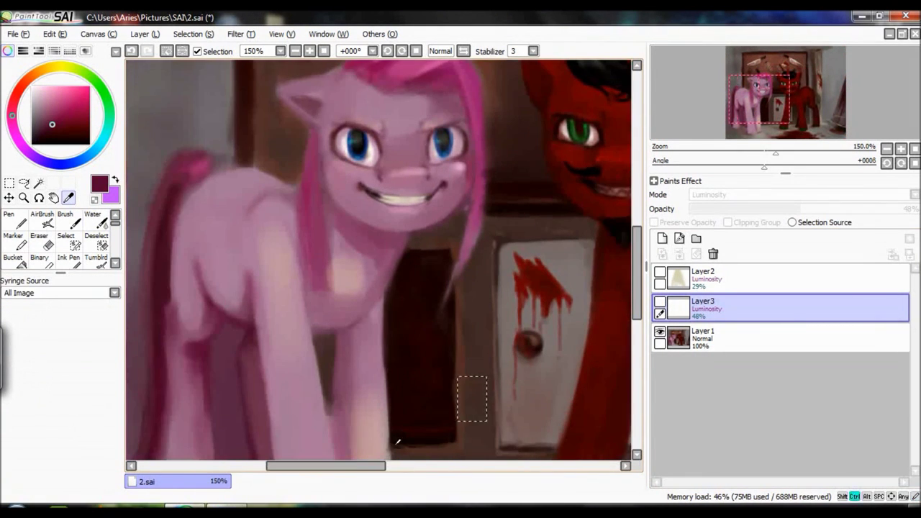
click(42, 218)
scroll(440, 352, down, 3)
key(c)
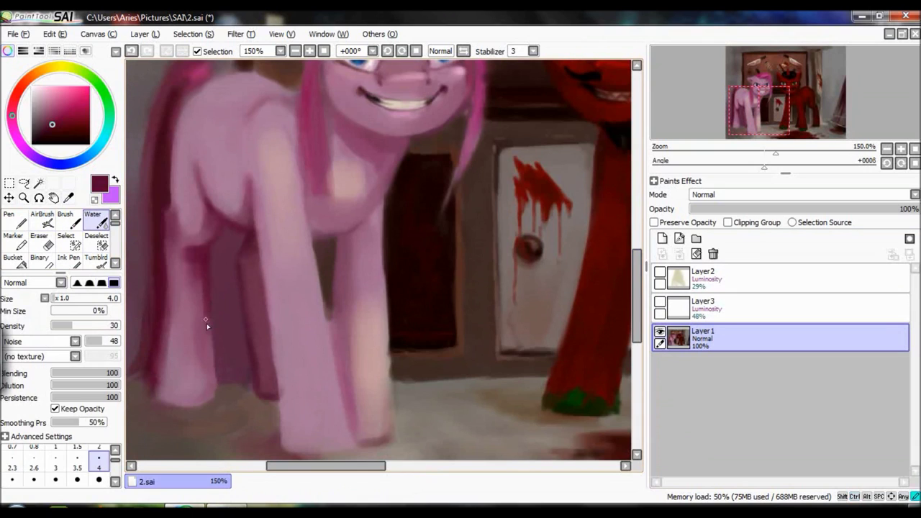
Shade the pink pony's hind legs and hooves with dark magenta and blend the edges with the Water brush.
key(bracketright)
key(bracketright)
key(bracketright)
key(bracketright)
key(bracketright)
mouse_move(209, 392)
mouse_down()
mouse_move(159, 249)
mouse_move(165, 314)
mouse_move(195, 405)
mouse_move(183, 385)
mouse_up()
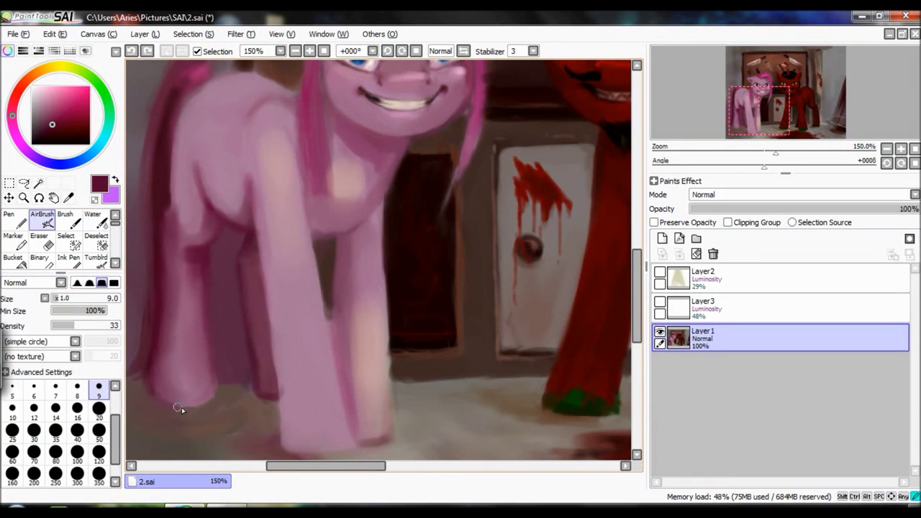
drag(254, 360, 267, 392)
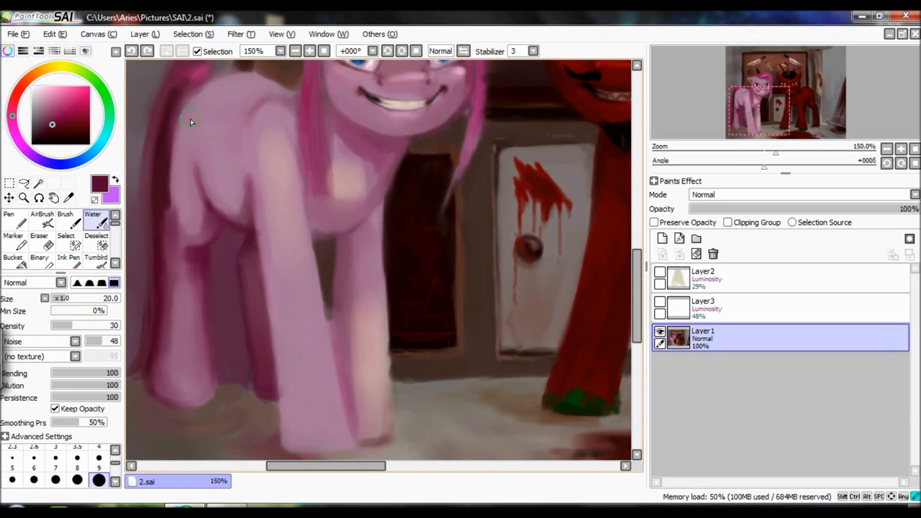
Shade the contours of the pink pony's front legs with a darker purple and mirror the canvas view.
key(v)
mouse_move(255, 205)
mouse_down()
mouse_move(281, 428)
mouse_move(317, 338)
mouse_move(338, 244)
mouse_up()
click(43, 126)
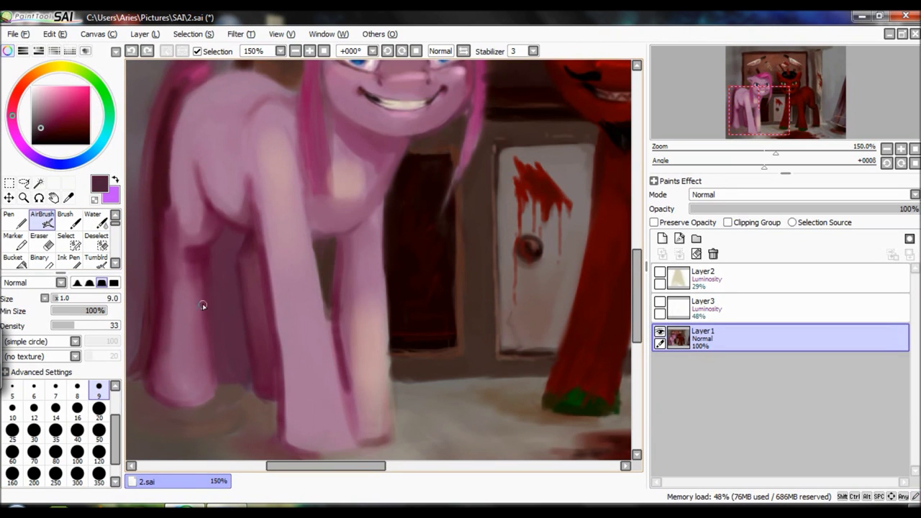
key(h)
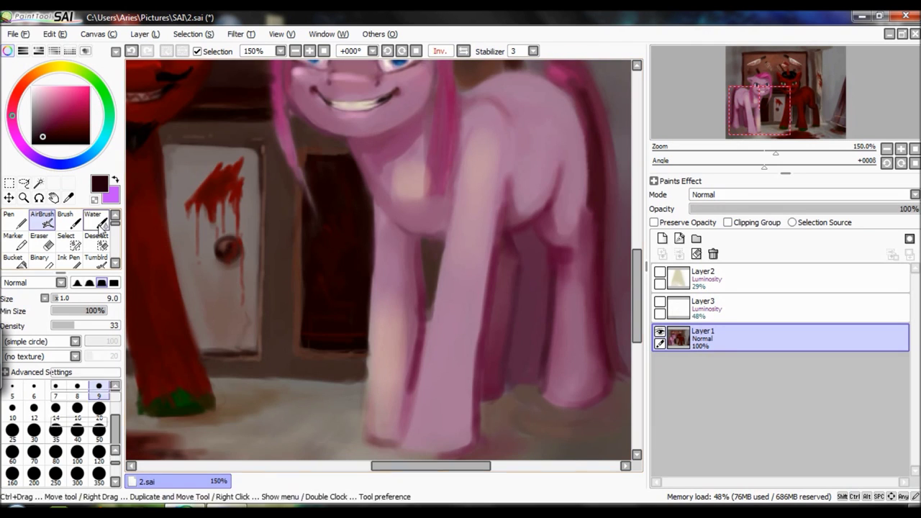
Shade the pink pony's front legs and hooves with sampled purple tones and smooth them with the Water brush.
key(c)
scroll(598, 382, down, 3)
alt+click(561, 304)
mouse_move(410, 155)
mouse_down()
mouse_move(400, 343)
mouse_move(471, 359)
mouse_move(462, 288)
mouse_up()
key(v)
alt+click(386, 345)
mouse_move(387, 345)
mouse_down()
mouse_move(285, 253)
mouse_move(392, 337)
mouse_move(390, 304)
mouse_up()
key(c)
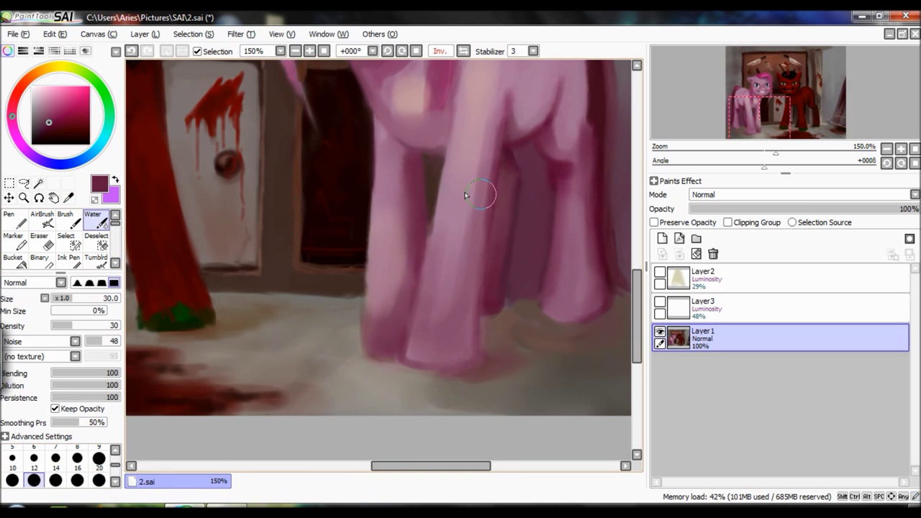
Blend the pink pony's front leg shading and paint richer crimson colour into the tail.
mouse_move(267, 192)
mouse_down()
mouse_move(411, 477)
mouse_move(433, 149)
mouse_move(499, 154)
mouse_up()
key(v)
key(Delete)
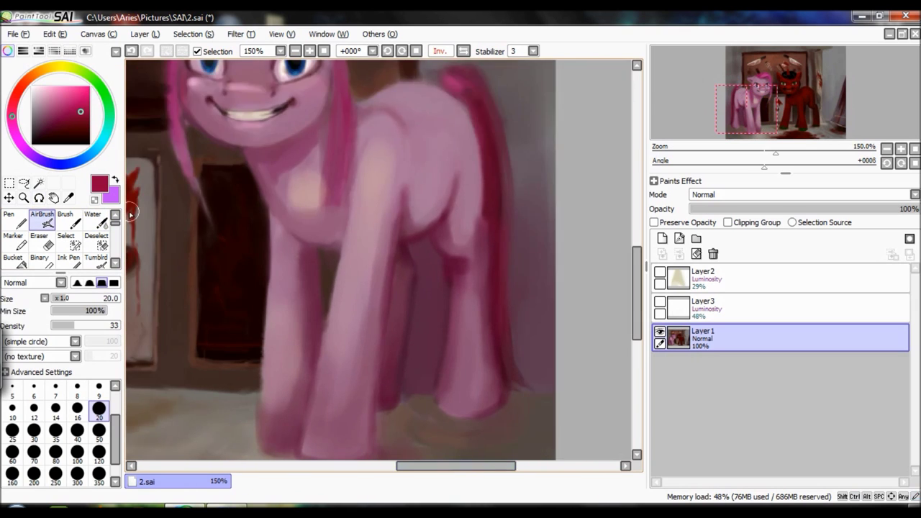
Deepen the shadow beneath the pink pony's fringe and tint the eye whites with sampled pale pink.
scroll(131, 213, up, 2)
drag(180, 216, 388, 216)
alt+click(266, 150)
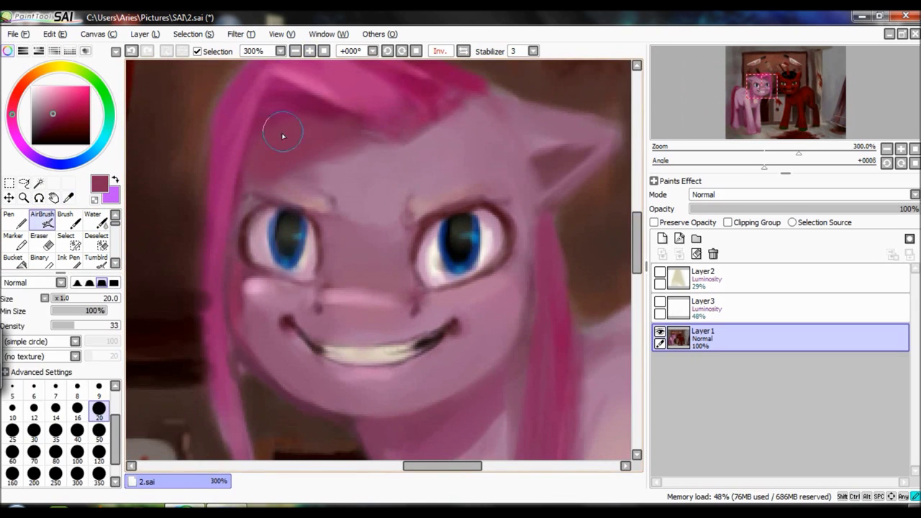
alt+click(261, 232)
key(bracketleft)
key(bracketleft)
key(bracketleft)
key(bracketleft)
key(bracketleft)
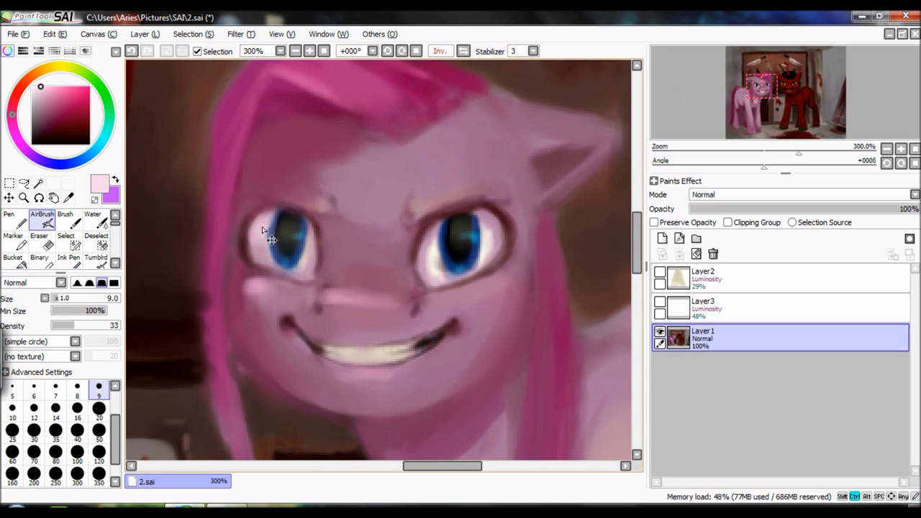
Darken the pink pony's upper eyelids and paint black eyelashes at both outer corners with the AirBrush at size 4.
alt+click(478, 250)
key(bracketleft)
key(bracketleft)
drag(424, 220, 507, 248)
mouse_move(253, 216)
mouse_down()
mouse_move(291, 205)
mouse_move(239, 197)
mouse_up()
scroll(105, 417, up, 2)
click(103, 415)
drag(504, 215, 518, 205)
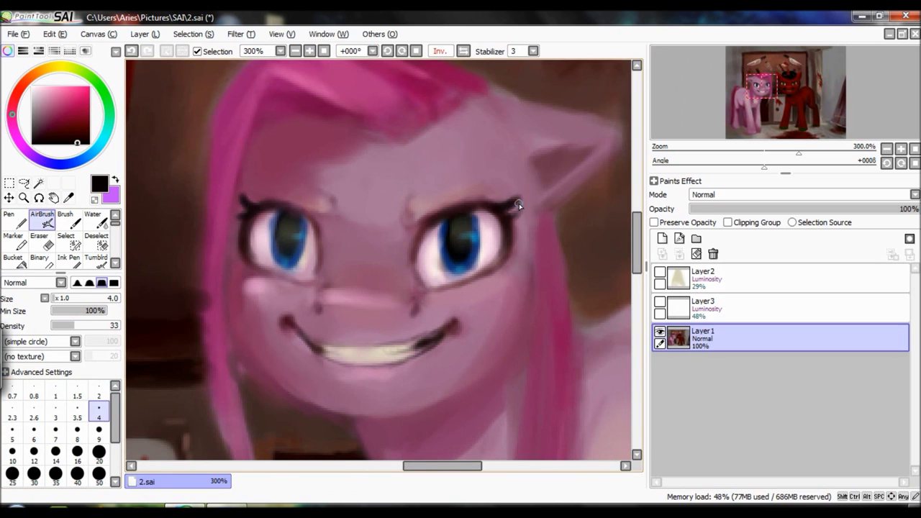
Add bright pink to the inner eye corners and mirror the canvas view.
alt+click(418, 285)
key(h)
alt+click(523, 336)
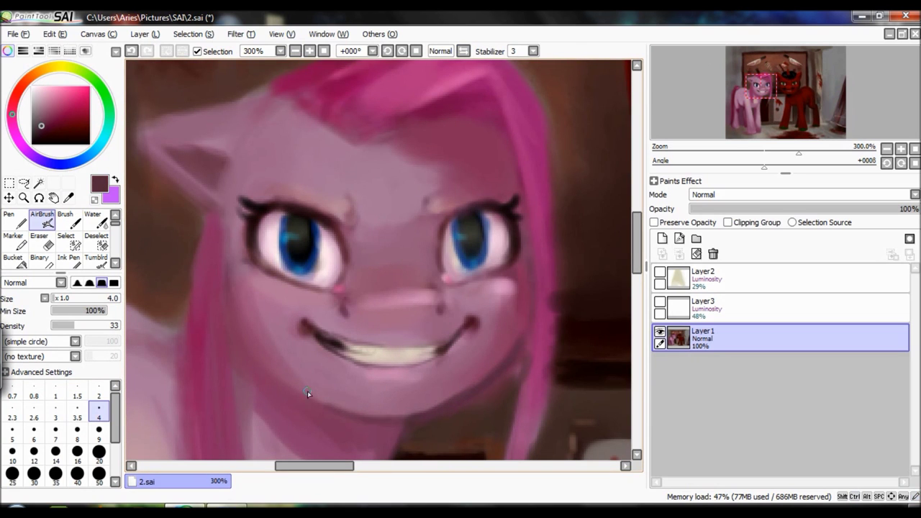
scroll(307, 390, up, 2)
Darken the pink pony's pupils and repaint the irises with deep blue rims.
alt+click(263, 259)
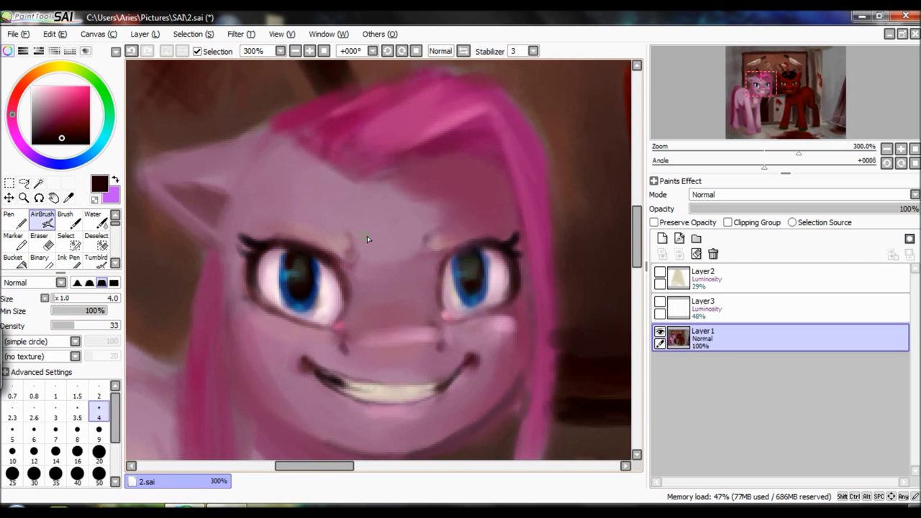
alt+click(303, 272)
drag(483, 296, 467, 308)
drag(279, 253, 311, 311)
drag(313, 259, 321, 313)
drag(458, 296, 476, 309)
alt+click(460, 300)
Paint soft light pink highlights on the pink pony's forehead, brow and muzzle using low AirBrush density.
alt+click(381, 209)
drag(351, 339, 403, 305)
key(bracketleft)
key(bracketleft)
key(bracketleft)
key(bracketleft)
key(bracketleft)
key(bracketleft)
key(bracketleft)
key(bracketleft)
key(bracketleft)
key(bracketleft)
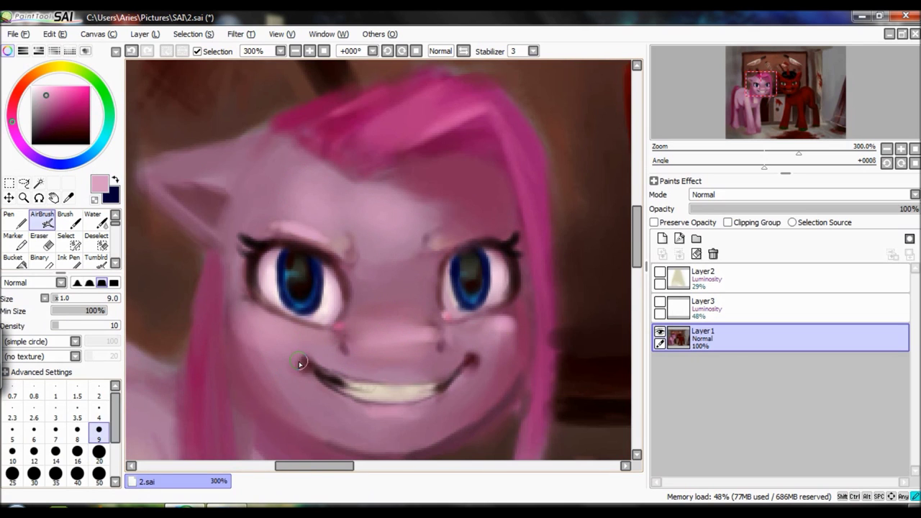
Darken the nostrils with sampled dark red, refine the brows, and blend the nose shading with the Water brush.
alt+click(339, 339)
drag(338, 339, 352, 348)
drag(448, 336, 453, 346)
mouse_move(636, 231)
mouse_down()
mouse_move(637, 256)
mouse_move(637, 244)
mouse_up()
drag(309, 219, 341, 204)
drag(442, 198, 467, 223)
key(w)
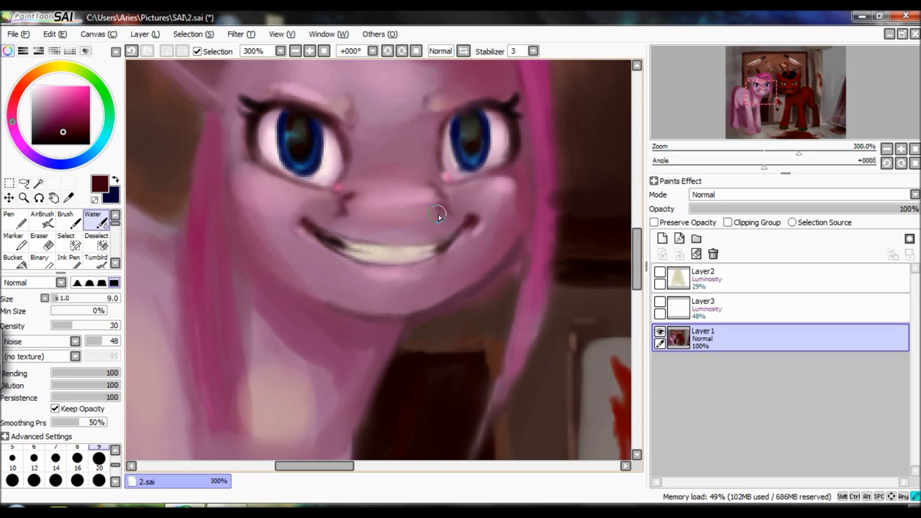
scroll(355, 240, up, 4)
scroll(350, 308, down, 1)
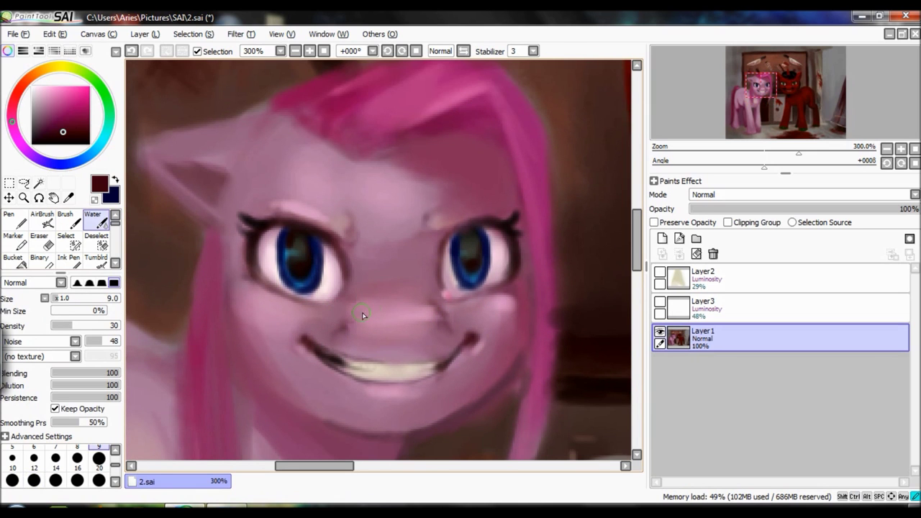
Refine the pink pony's ear with sampled mauve and dark tones, blend it with Water, and mirror the view.
scroll(449, 336, up, 2)
scroll(360, 251, left, 3)
key(b)
alt+click(317, 202)
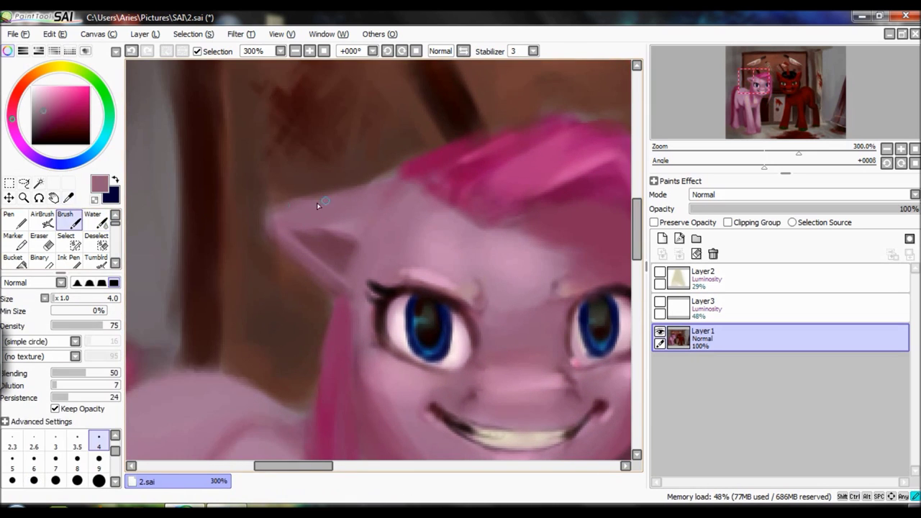
key(w)
key(h)
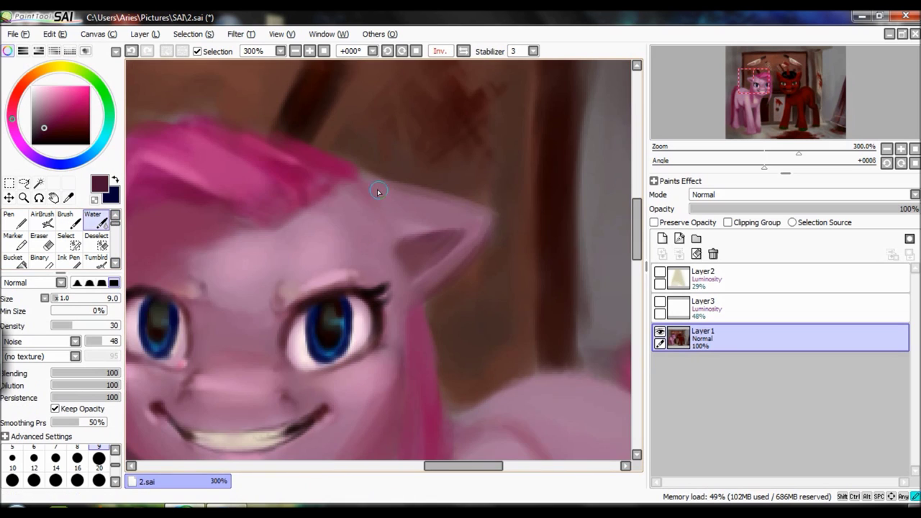
key(v)
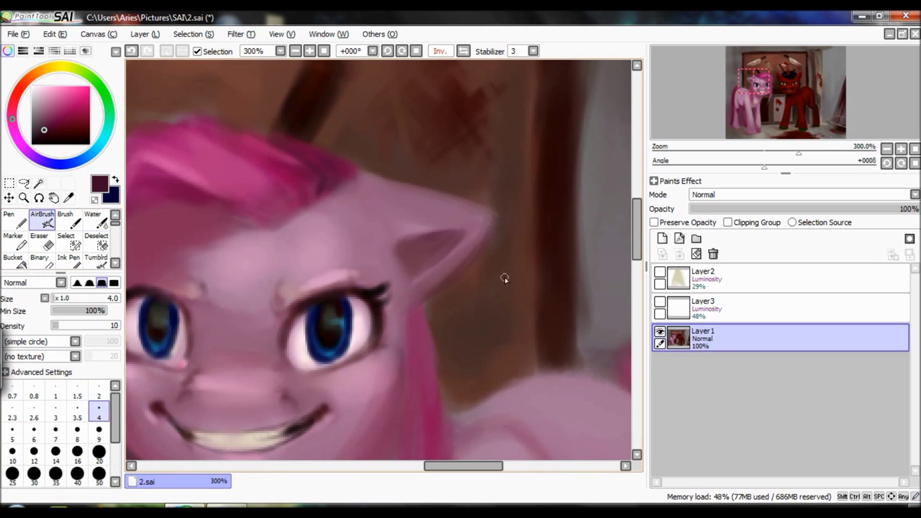
Paint richer magenta and light pink into the mane's fringe and side locks with the AirBrush at size 9.
key(Page_Down)
key(Page_Down)
key(bracketright)
key(bracketright)
key(bracketright)
key(bracketright)
key(bracketright)
drag(270, 287, 370, 292)
alt+click(335, 380)
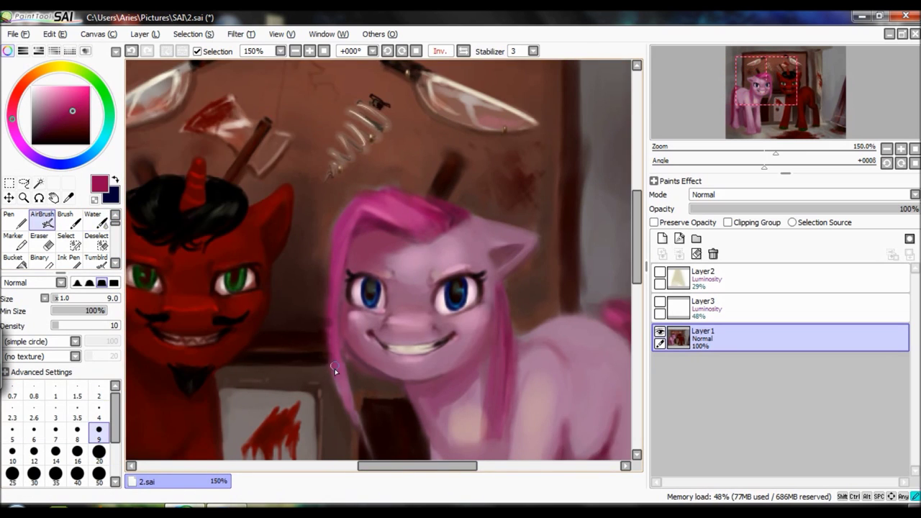
alt+click(417, 216)
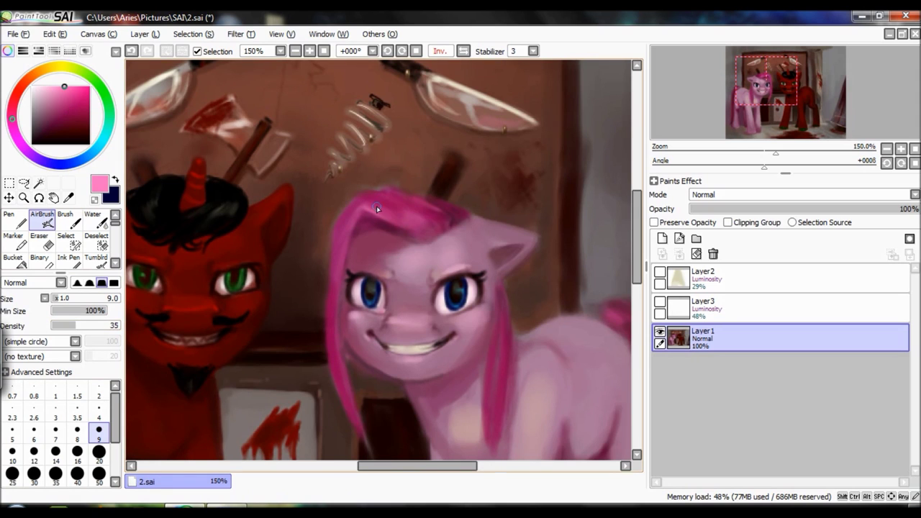
alt+click(325, 320)
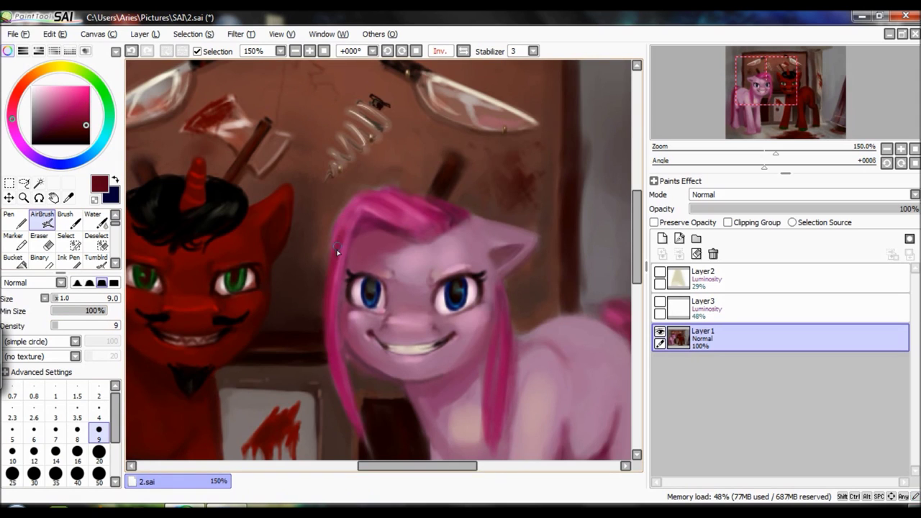
Add shadow strokes along the mane's front lock and lighter pink strokes across the fringe.
key(bracketleft)
alt+click(370, 204)
mouse_move(360, 203)
mouse_down()
mouse_move(395, 219)
mouse_move(337, 254)
mouse_up()
alt+click(351, 209)
drag(376, 207, 421, 203)
Paint fine hair strands across the fringe with sampled pinks and the AirBrush at size 4.
scroll(366, 124, down, 2)
alt+click(367, 124)
key(bracketleft)
key(bracketleft)
key(bracketleft)
key(bracketleft)
alt+click(367, 127)
drag(363, 128, 418, 153)
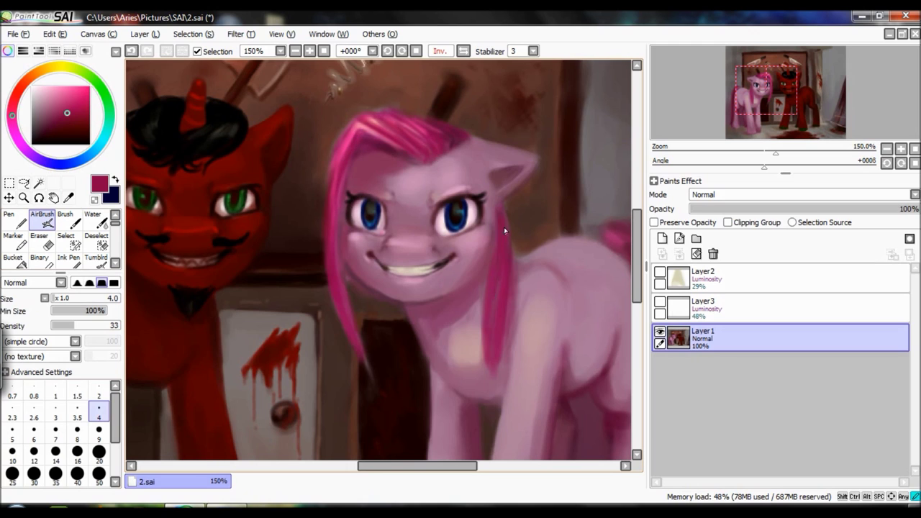
Brighten the mane lock behind the cheek with vivid pink, pale pink highlights and crimson shadow strands.
alt+click(422, 329)
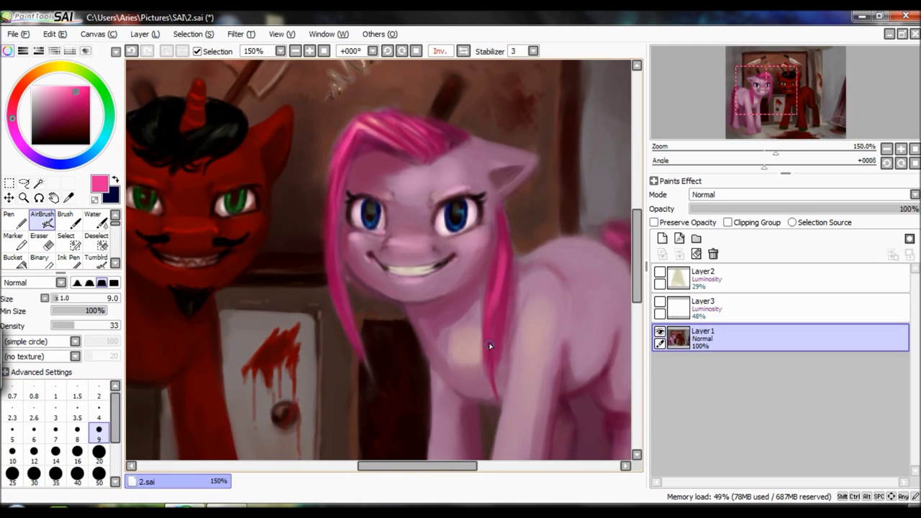
alt+click(506, 241)
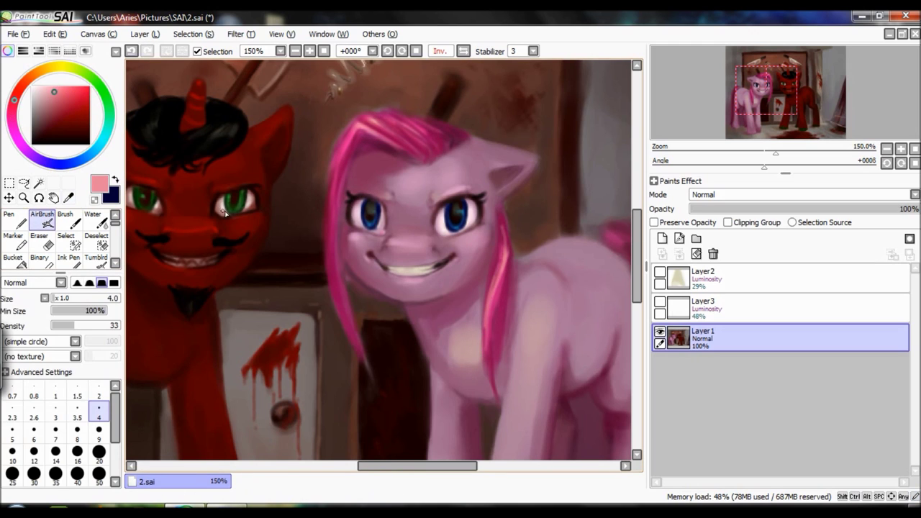
alt+click(354, 285)
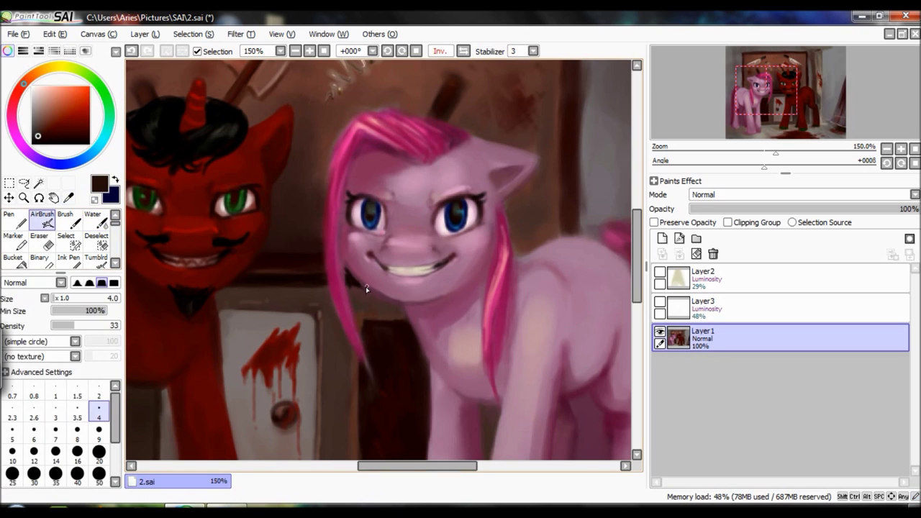
alt+click(344, 287)
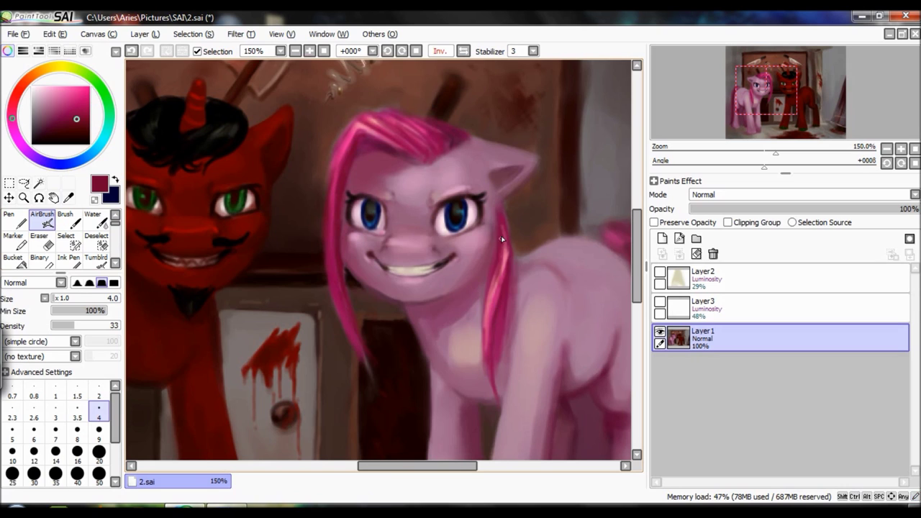
Paint thin loose strands along the edges and tips of both side locks of the mane.
drag(364, 138, 333, 188)
alt+click(326, 194)
alt+click(351, 128)
drag(511, 288, 507, 328)
scroll(608, 237, down, 2)
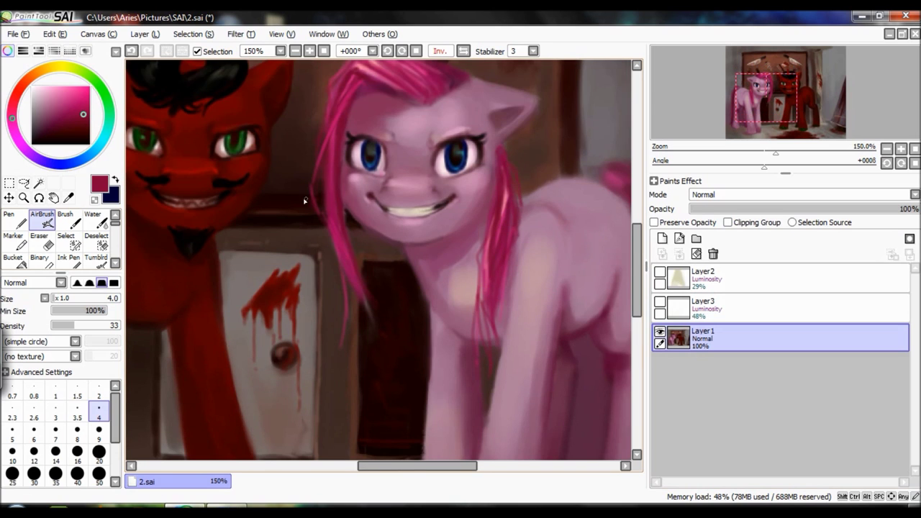
Mirror the view, shade the chest beneath the mane lock with dark plum, and blend it with Water at size 20.
key(c)
key(h)
scroll(476, 185, left, 2)
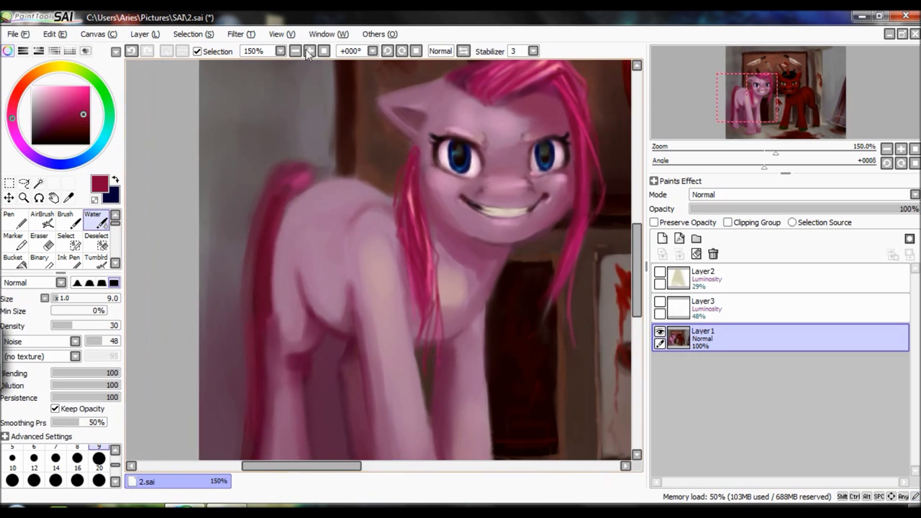
click(41, 220)
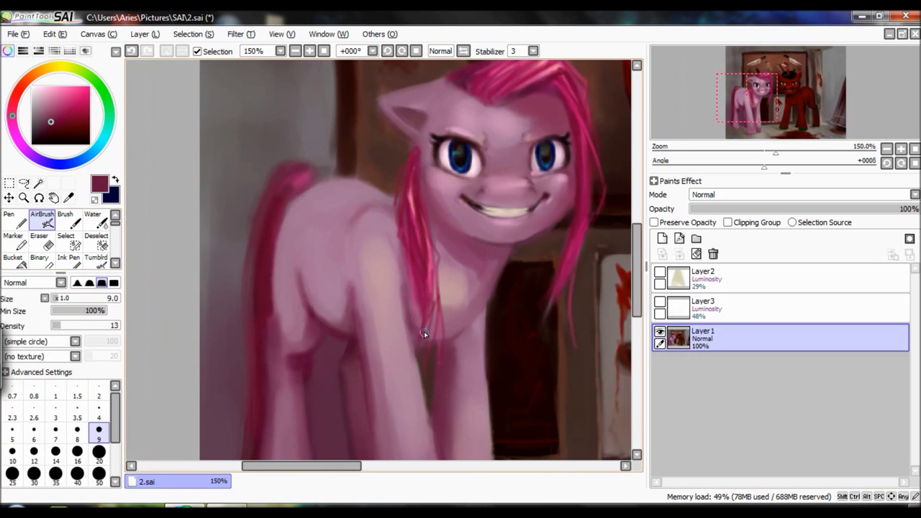
key(c)
click(99, 458)
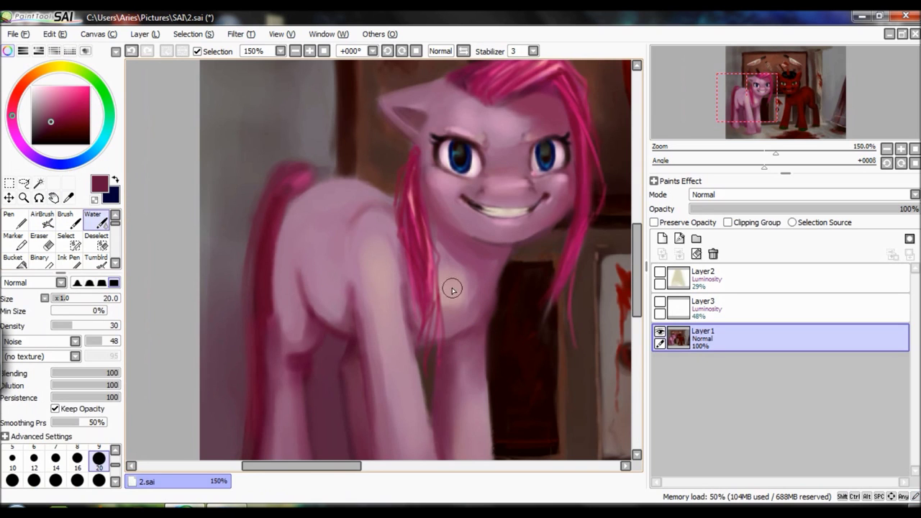
key(a)
alt+click(341, 255)
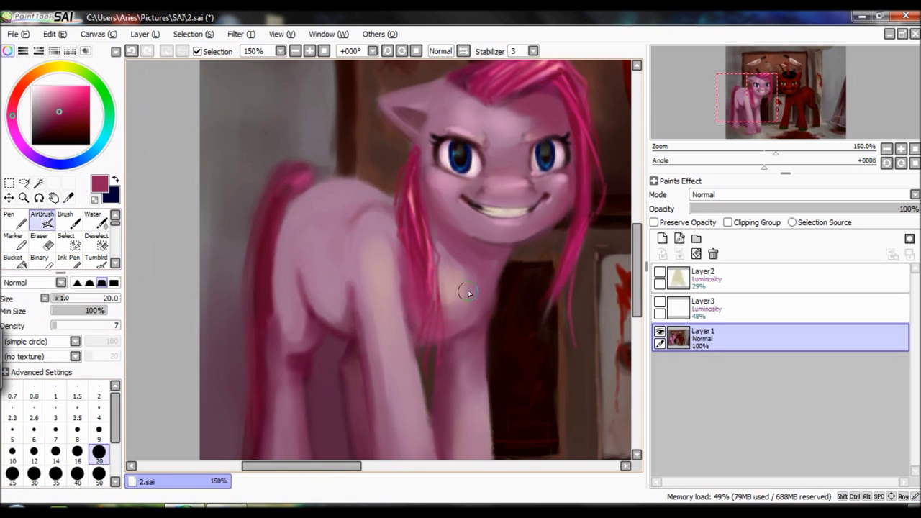
Smooth the pink pony's hind leg and paint a pale highlight on its hoof with the AirBrush at size 14.
scroll(445, 332, down, 3)
key(c)
mouse_move(298, 281)
mouse_down()
mouse_move(298, 334)
mouse_move(285, 267)
mouse_move(297, 324)
mouse_move(252, 343)
mouse_move(295, 388)
mouse_up()
alt+click(370, 185)
key(a)
key(bracketleft)
key(bracketleft)
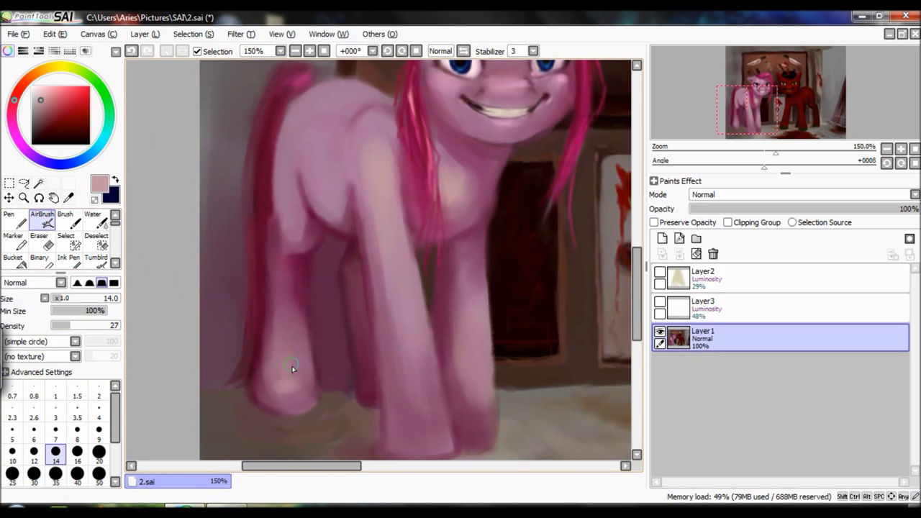
click(96, 216)
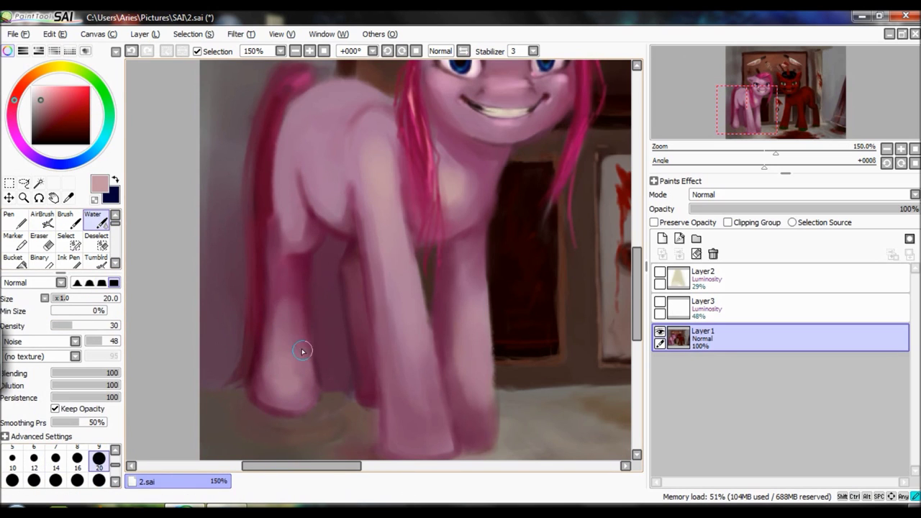
Mirror the view, darken the far front leg's outer edge with sampled maroon, and blend it with Water.
key(a)
key(minus)
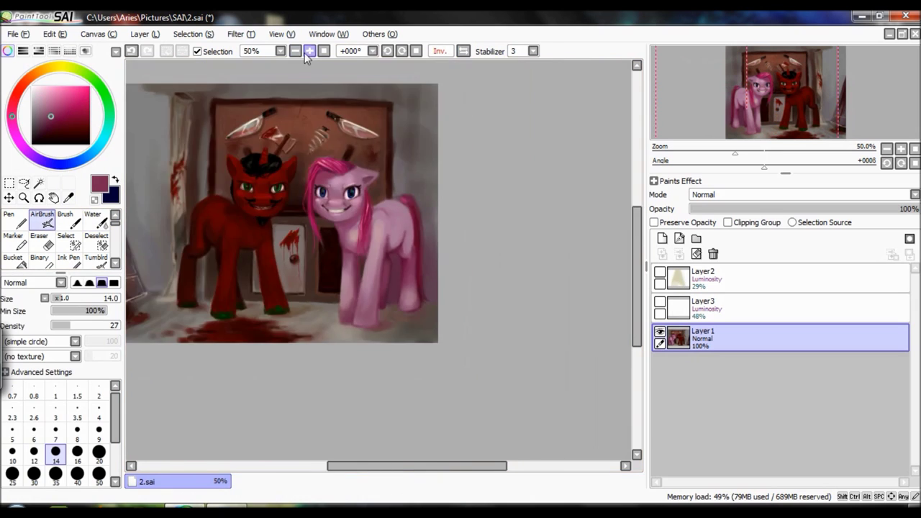
key(plus)
key(h)
alt+click(263, 345)
drag(263, 351, 260, 438)
key(w)
mouse_move(272, 295)
mouse_down()
mouse_move(270, 230)
mouse_move(271, 371)
mouse_up()
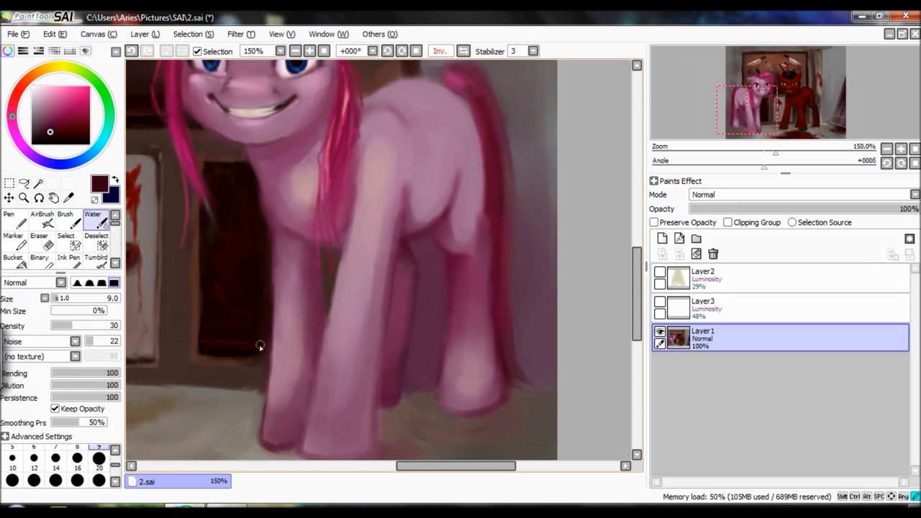
Soften the shading on the pink pony's shoulder and body with the Water brush at size 20.
key(bracketright)
key(bracketright)
key(bracketright)
key(bracketright)
key(bracketright)
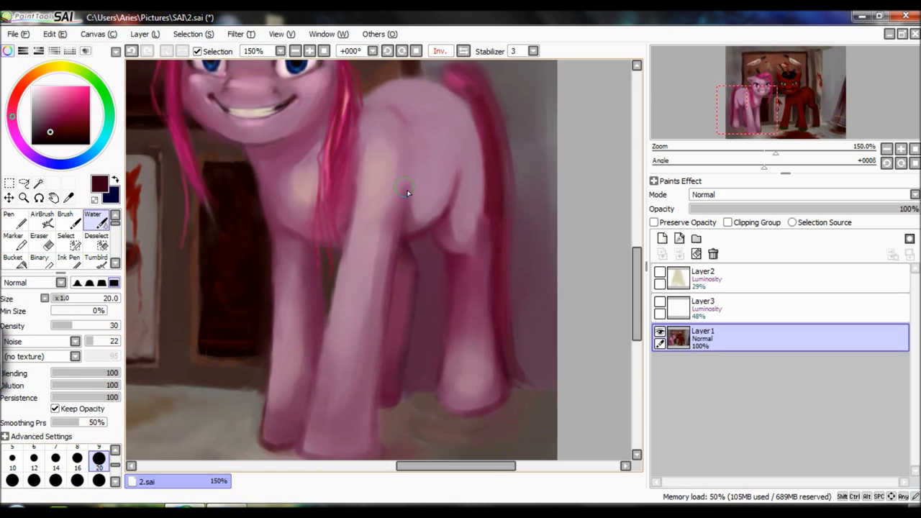
Paint bright pink highlight strands along the upper tail with the AirBrush at size 4.
click(42, 219)
scroll(432, 216, up, 4)
alt+click(472, 193)
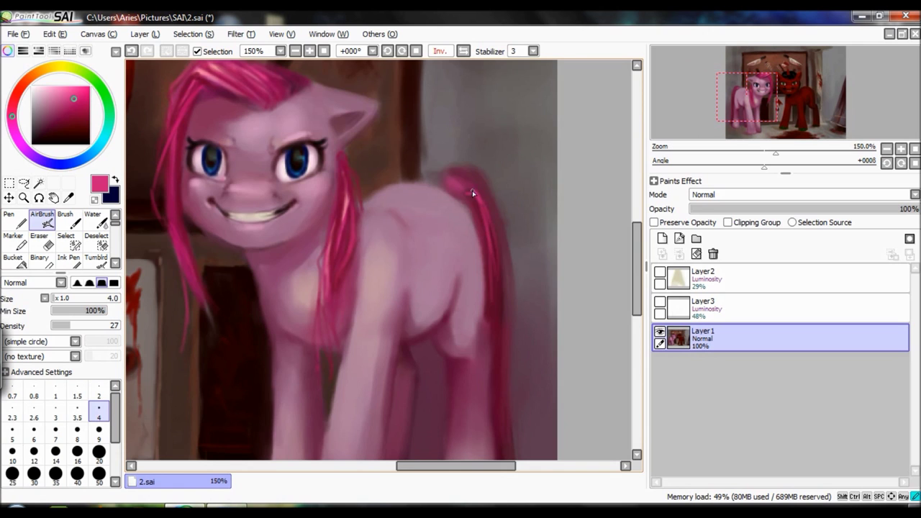
scroll(472, 193, down, 3)
scroll(360, 216, up, 4)
Add pale highlights and thin bright pink flyaway strands on top of the mane using a very small AirBrush.
alt+click(207, 162)
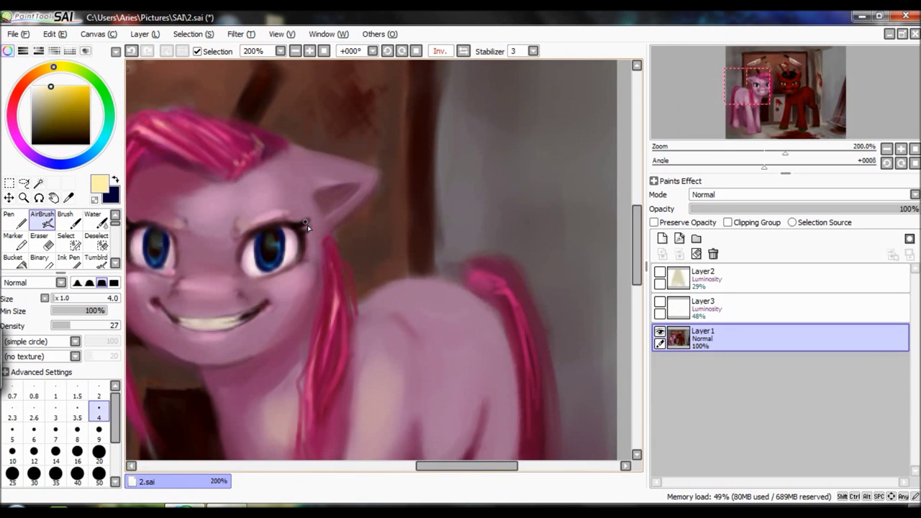
alt+click(320, 245)
click(34, 395)
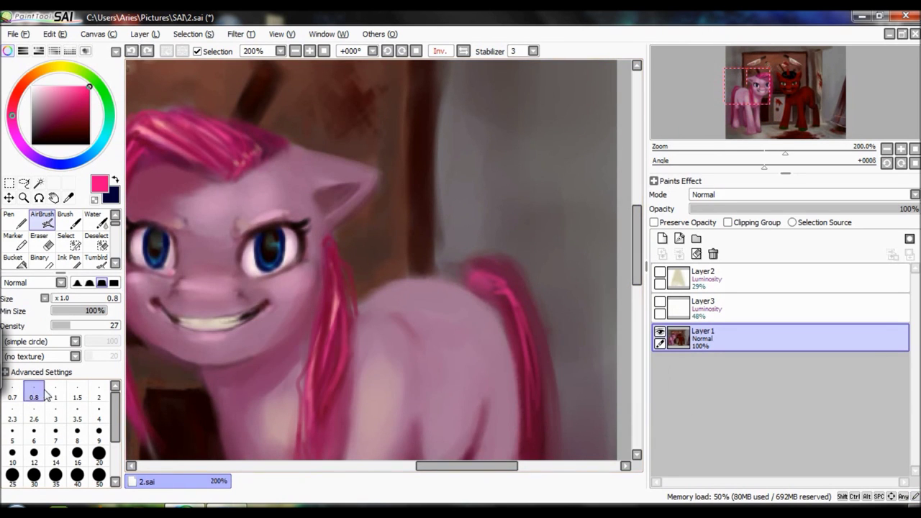
click(98, 396)
Paint dark crimson strands in the mane and down the tail to wispy ends with the AirBrush at size 4.
click(91, 117)
key(bracketright)
key(bracketright)
key(bracketright)
key(bracketright)
key(bracketright)
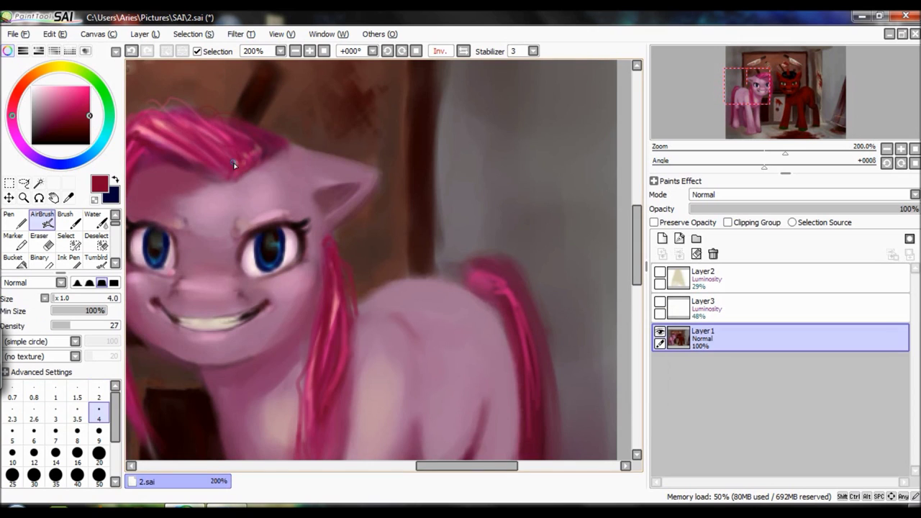
scroll(538, 444, down, 10)
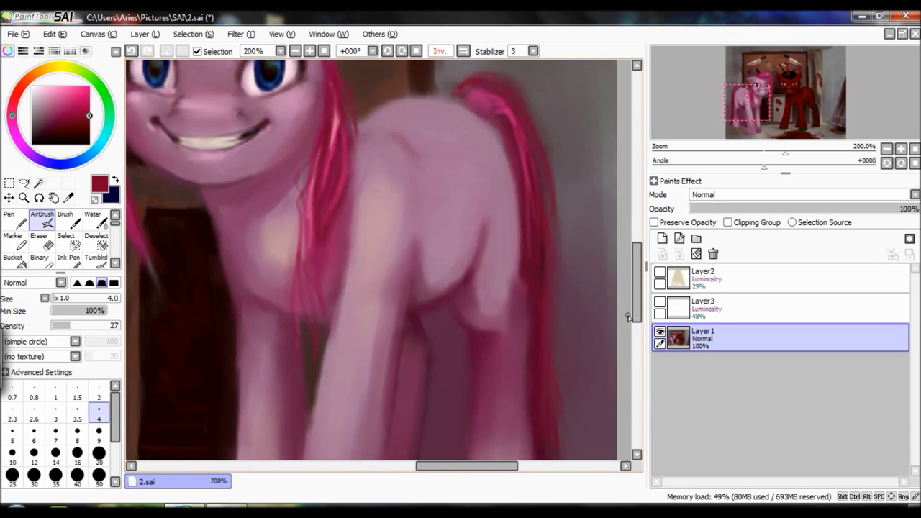
key(w)
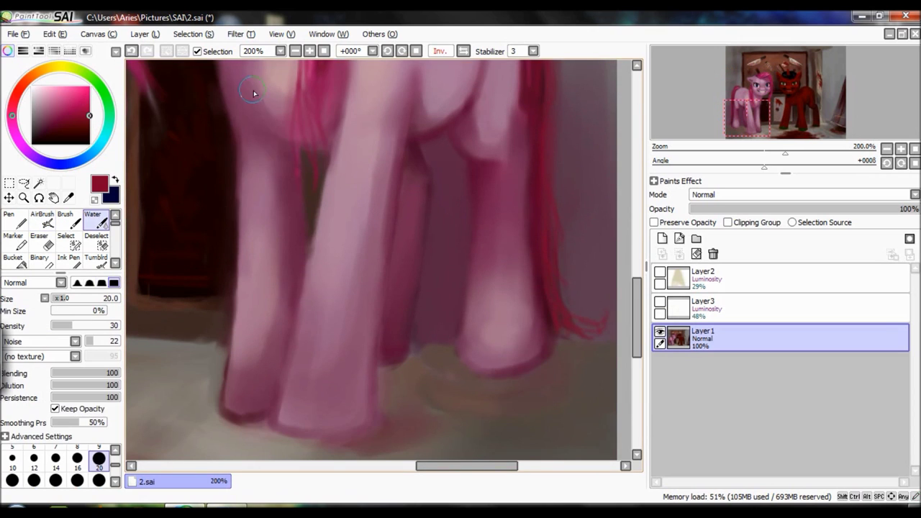
Shade the pink pony's rear thigh and belly edge in crimson with the AirBrush at size 20 and blend with the Water brush.
key(v)
click(295, 50)
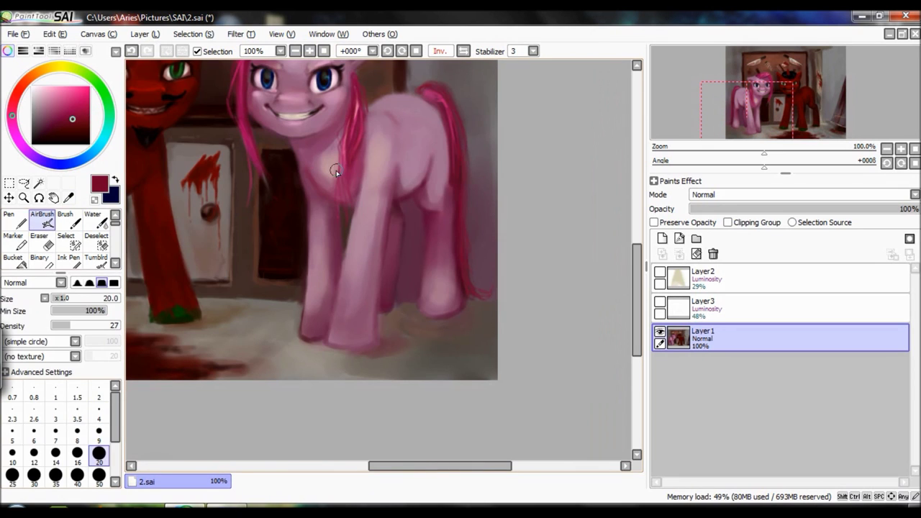
click(92, 219)
key(v)
click(99, 474)
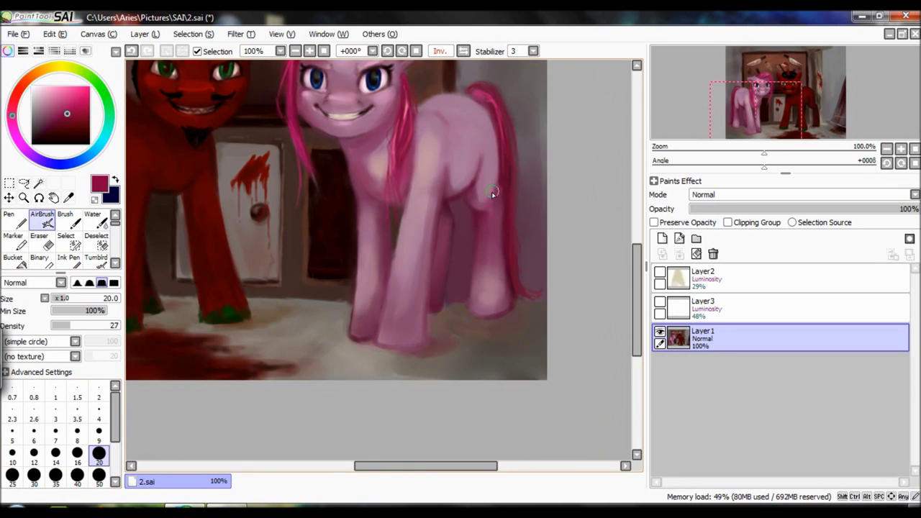
key(w)
key(v)
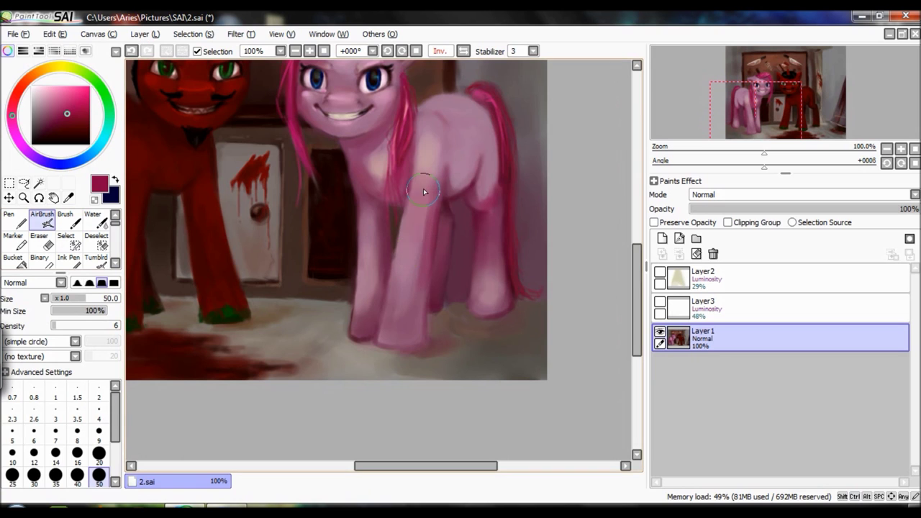
Paint a muted pink tone over the pink pony's shoulder with the AirBrush at size 9 and blend it with the Water brush.
alt+click(423, 144)
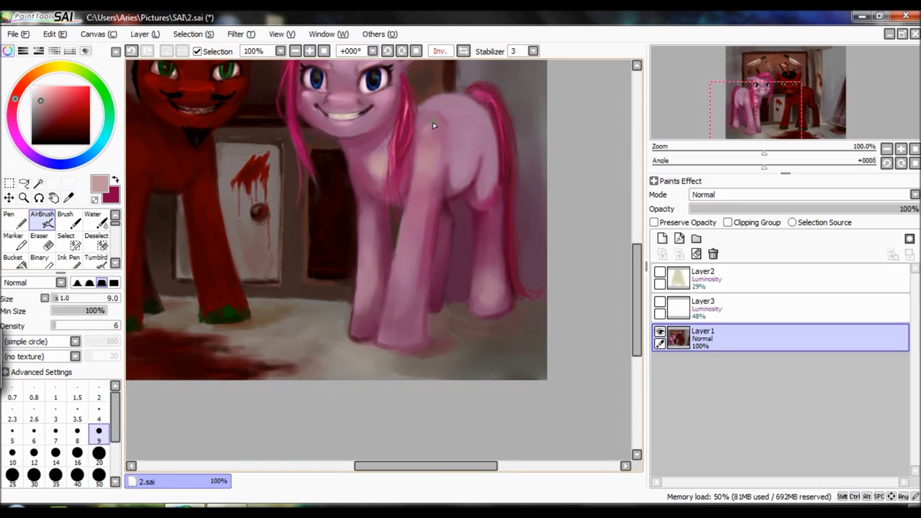
key(w)
key(x)
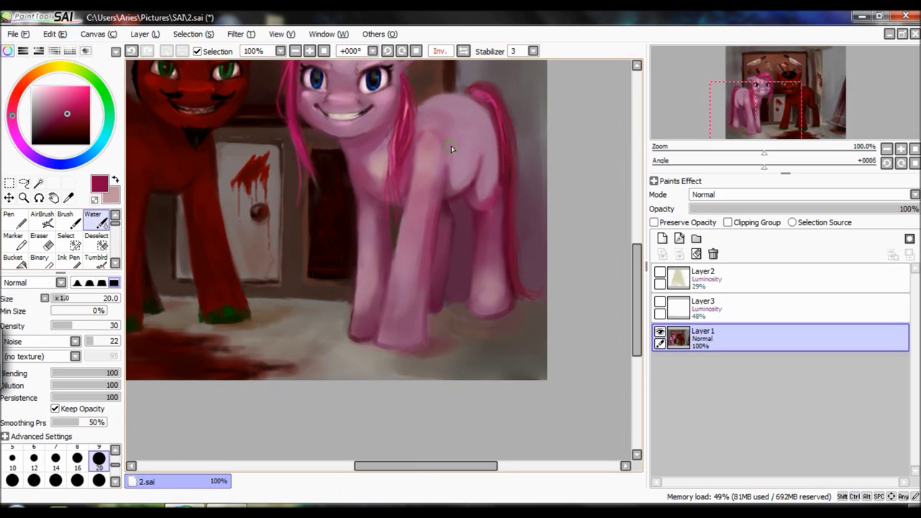
Flip the view horizontally and soften the pink pony's shoulder shading with a mauve AirBrush at size 20 and the Water brush at size 50.
click(463, 51)
key(v)
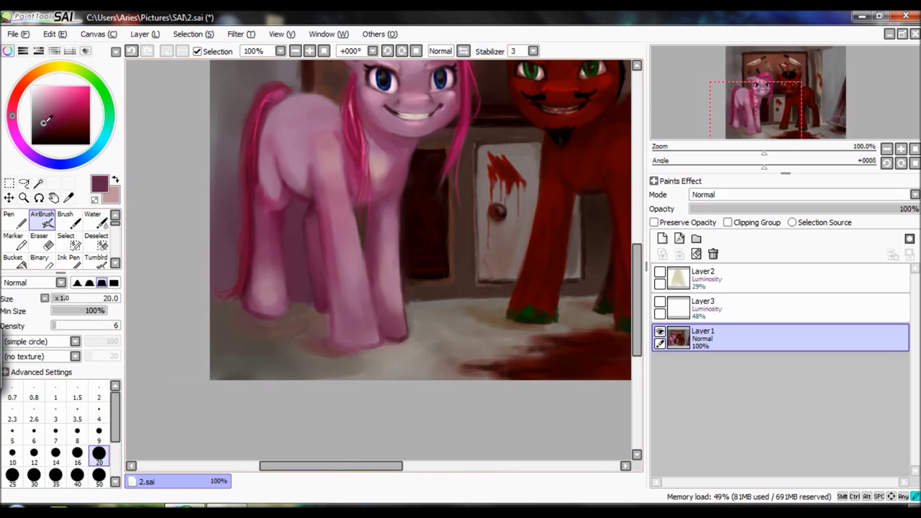
alt+click(297, 131)
key(w)
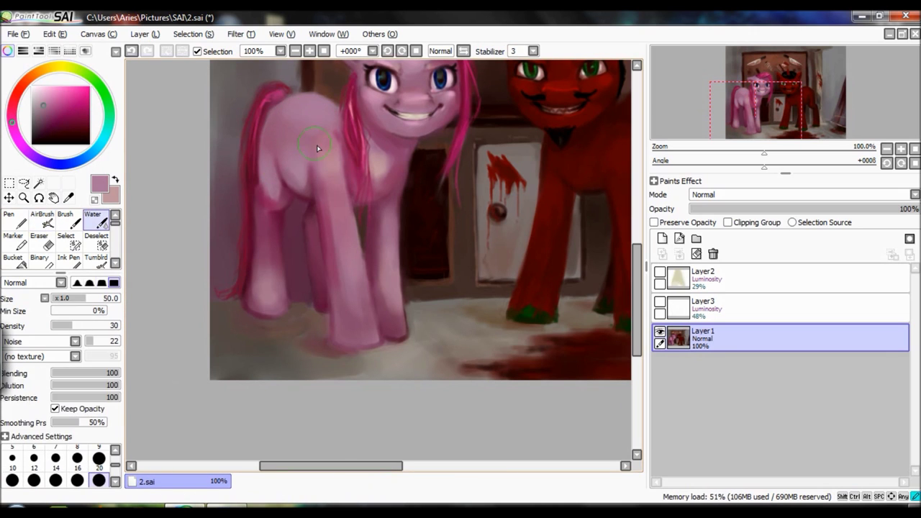
scroll(314, 135, down, 1)
alt+click(345, 195)
key(v)
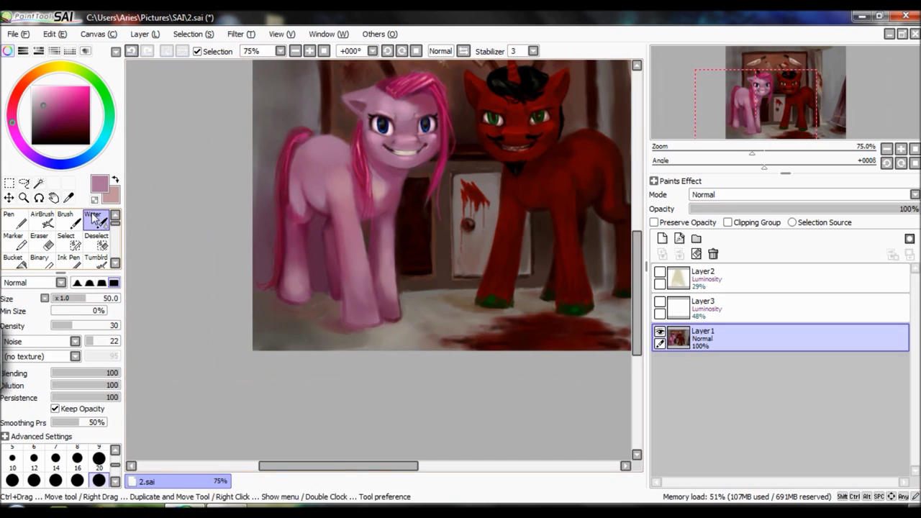
scroll(610, 253, up, 4)
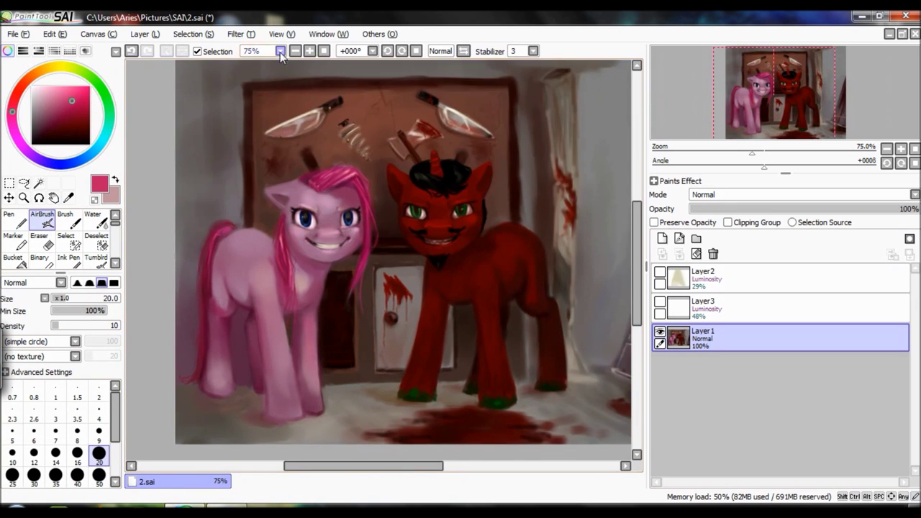
Lighten the red pony's cheeks and chin with a peach AirBrush at size 20 and blend with the Water brush at size 50.
alt+click(610, 252)
click(45, 224)
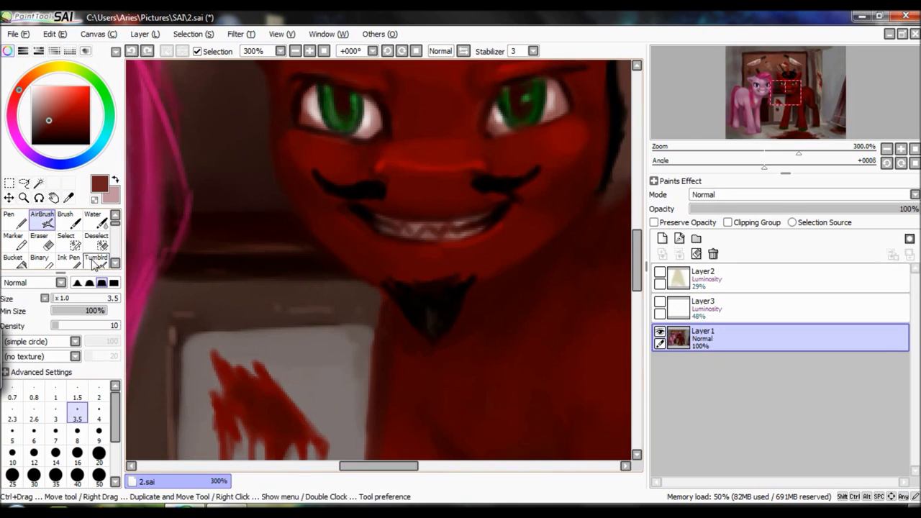
alt+click(521, 212)
alt+click(496, 229)
key(c)
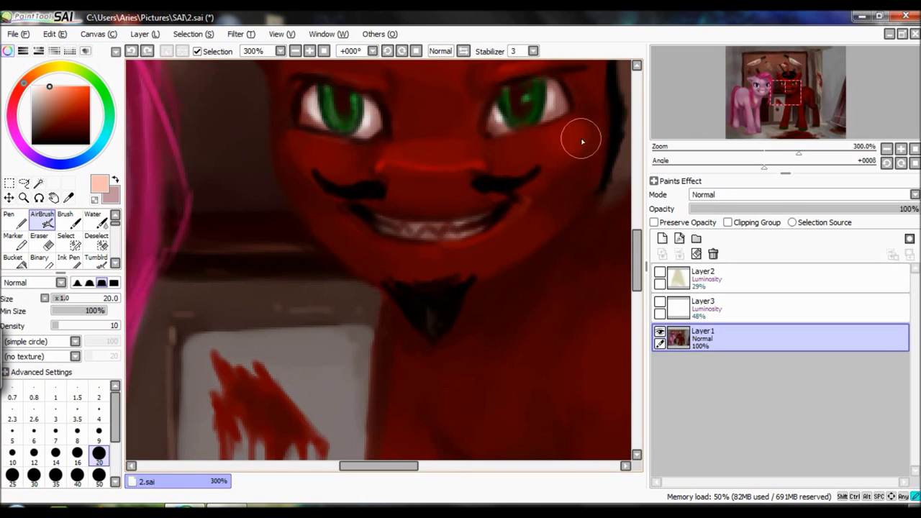
scroll(527, 223, down, 3)
scroll(427, 315, up, 2)
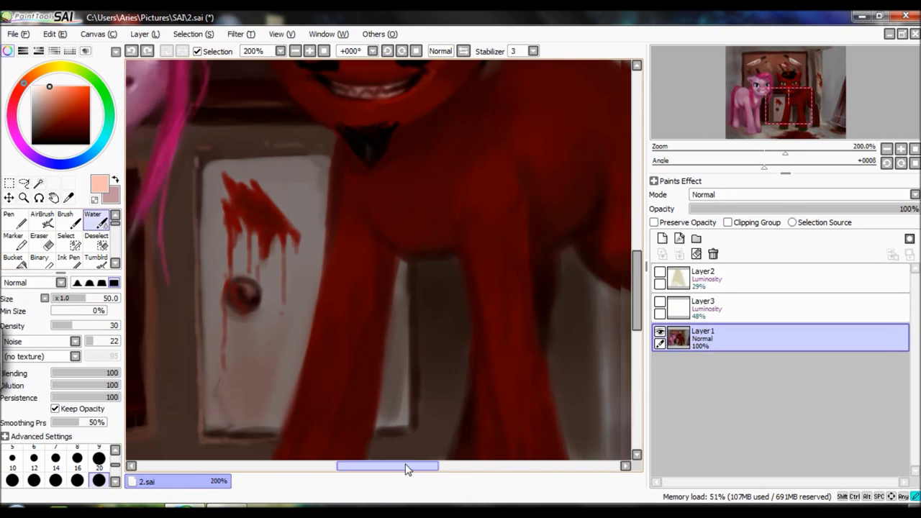
Shade the red pony's belly and upper legs in dark red with the AirBrush at size 9 and blend with the Water brush at size 20.
alt+click(340, 251)
key(v)
alt+click(155, 156)
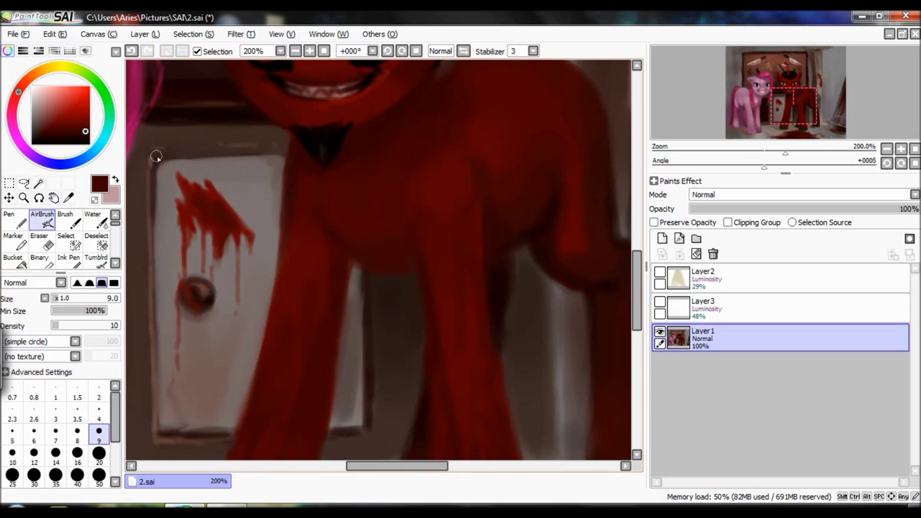
alt+click(400, 264)
key(c)
drag(350, 263, 359, 161)
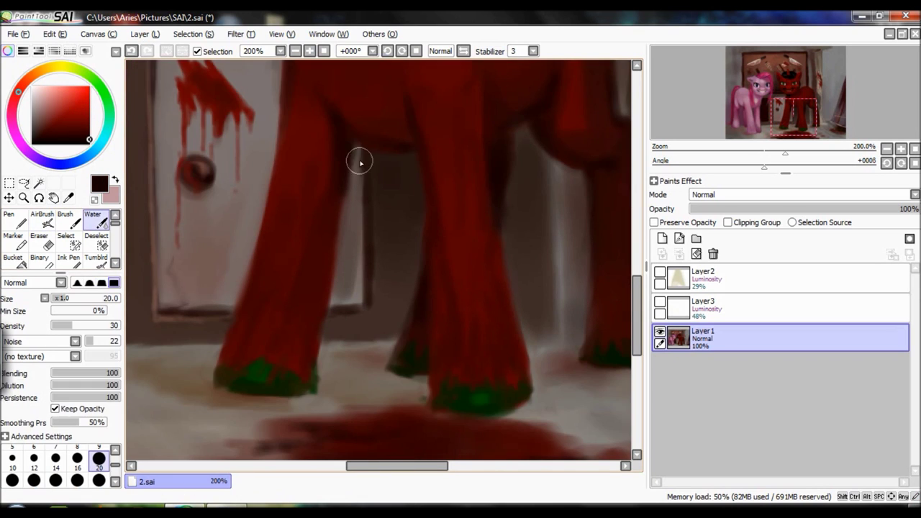
Reshape the fur and green hoof edge of the red pony's front leg with the Water brush at size 4.
key(bracketleft)
key(bracketleft)
key(bracketleft)
key(bracketleft)
key(bracketleft)
key(bracketleft)
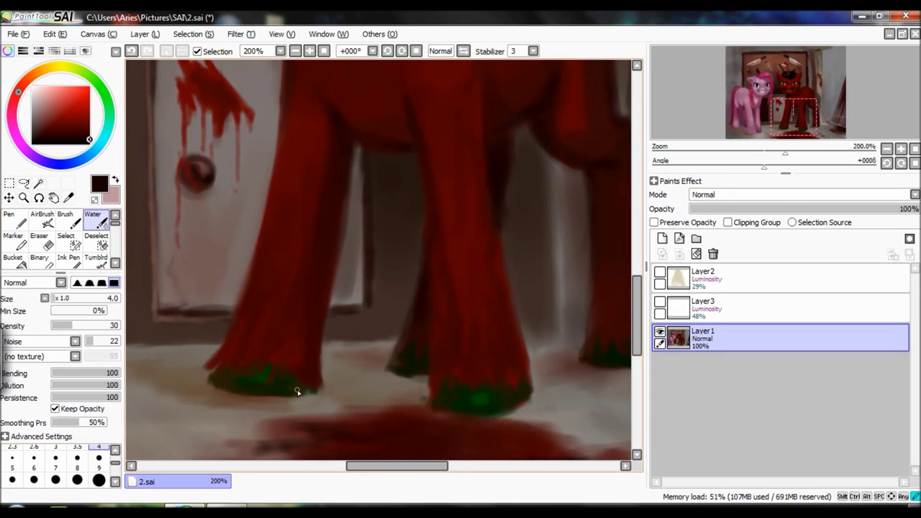
drag(405, 376, 225, 376)
Paint red and dark red fur strands down the red pony's lower legs with the AirBrush at size 9, blending with the Water brush.
alt+click(225, 376)
key(v)
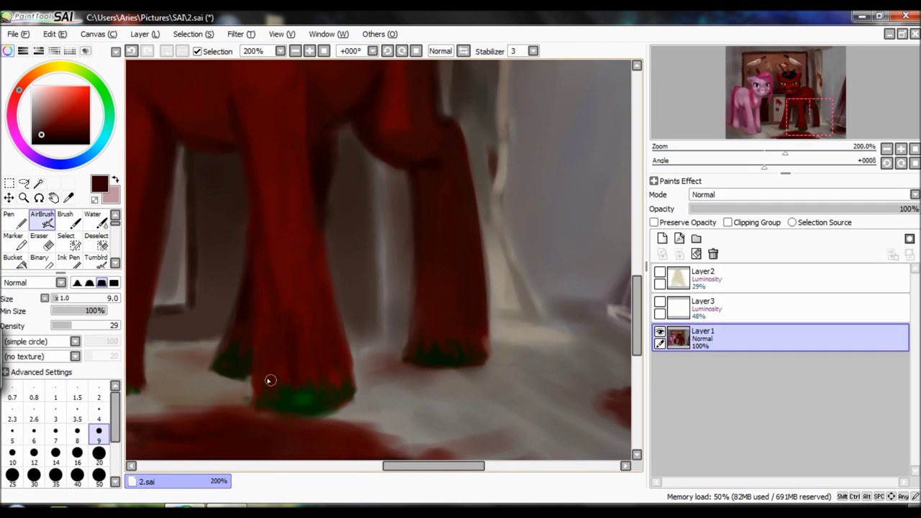
key(c)
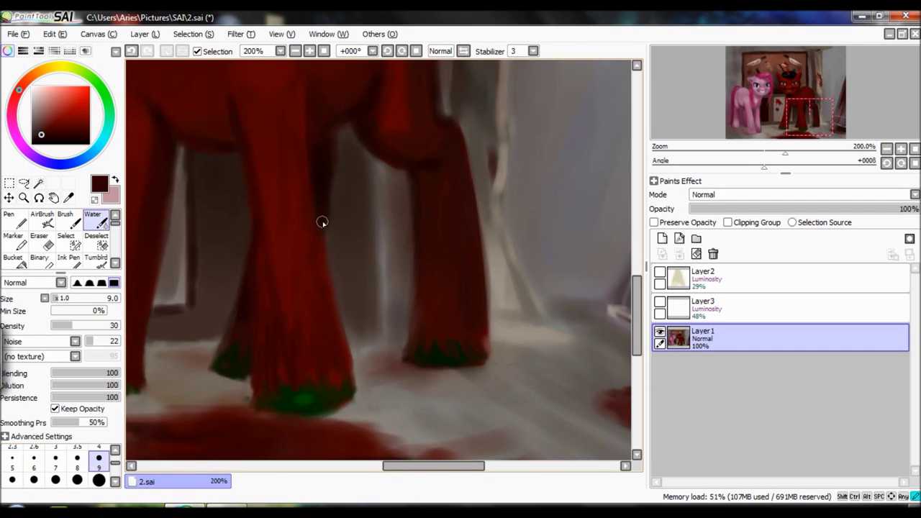
key(v)
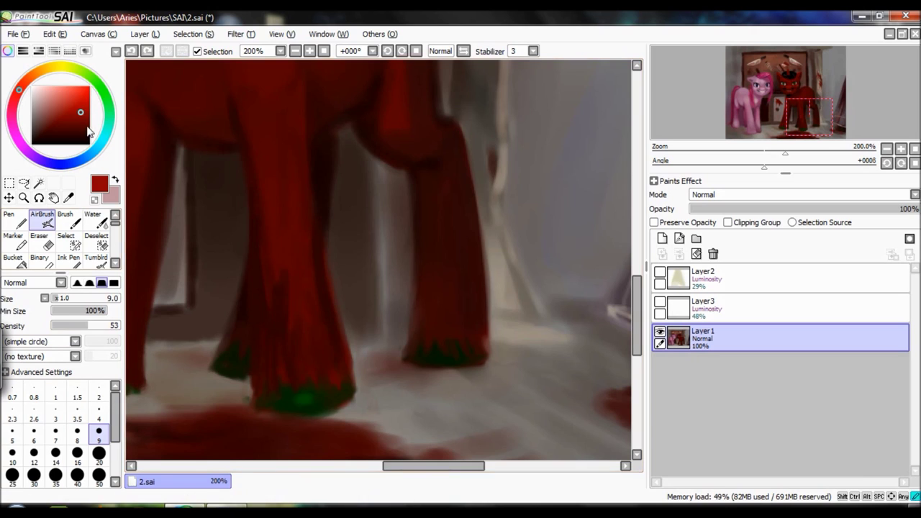
alt+click(279, 322)
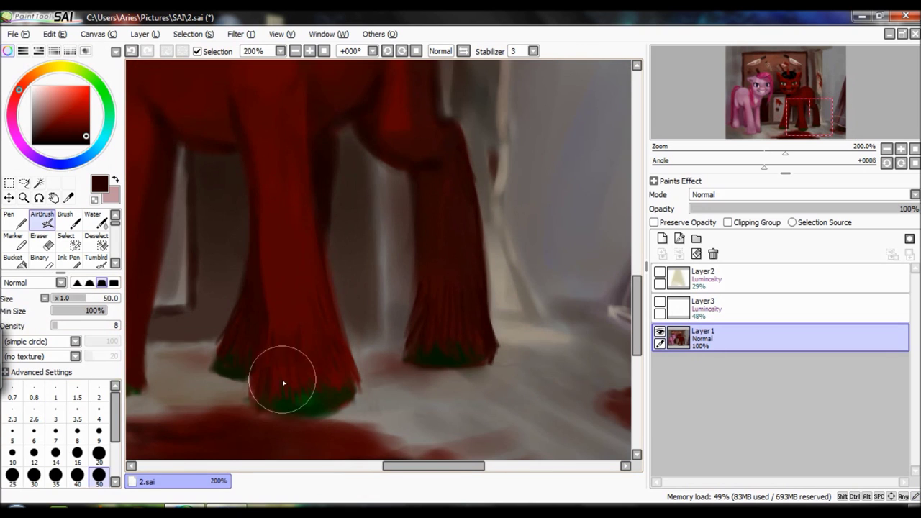
Darken the edges and undersides of the red pony's green front hooves in very dark green with the AirBrush at size 4.
key(w)
alt+click(273, 377)
click(101, 88)
key(a)
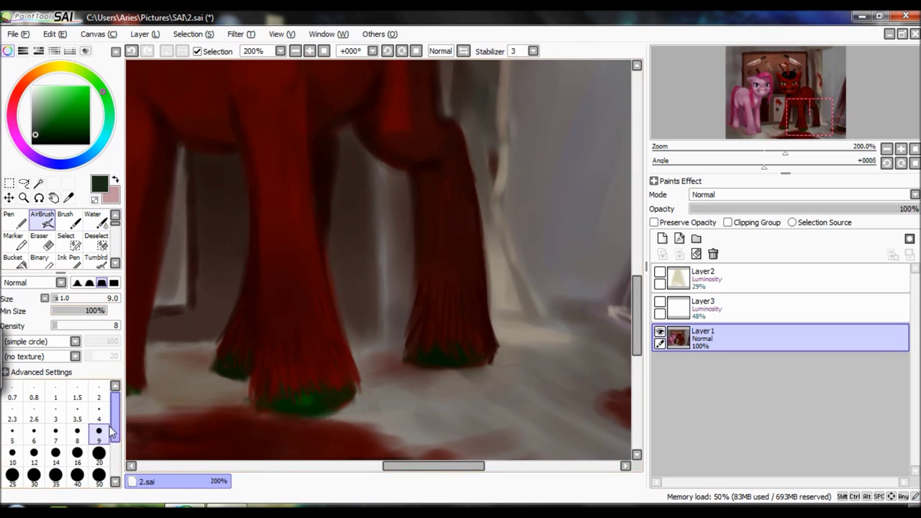
key(bracketleft)
key(bracketleft)
key(bracketleft)
key(bracketleft)
key(bracketleft)
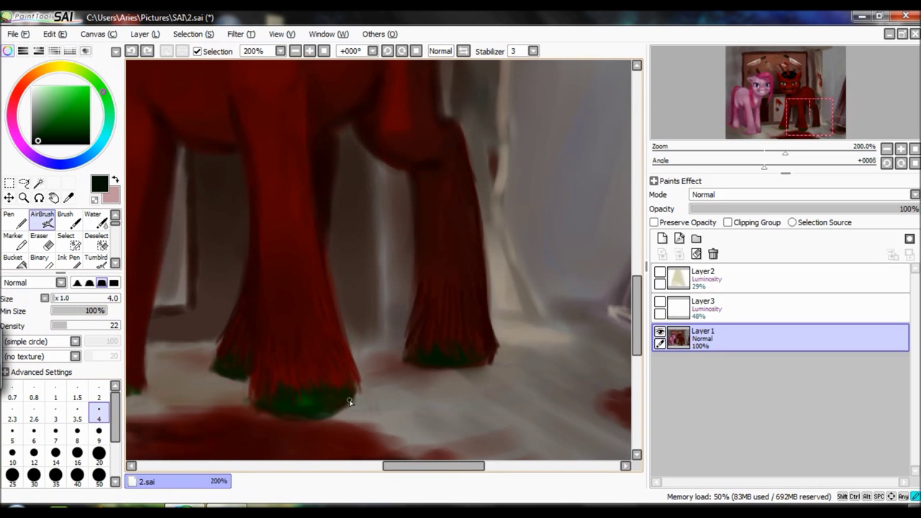
scroll(434, 471, left, 1)
scroll(421, 391, up, 3)
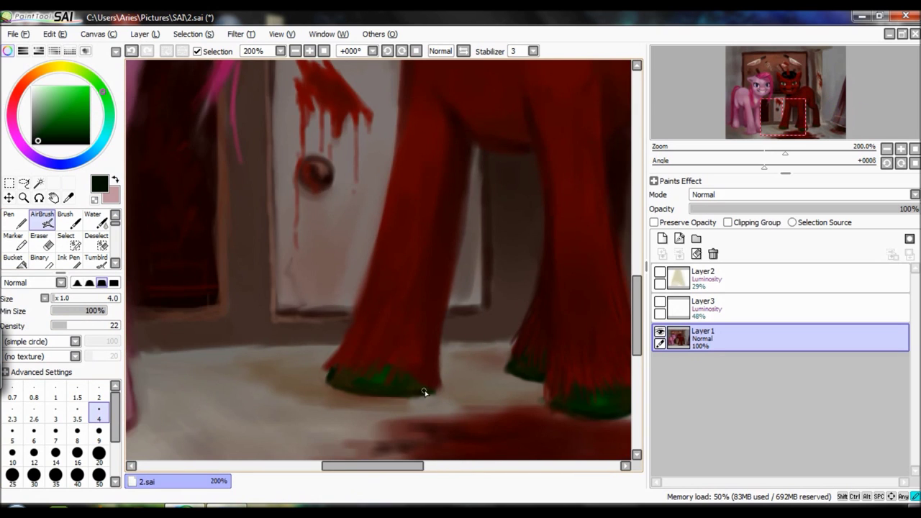
Paint dark red fur strands over the hoof of the red pony's front leg nearest the cabinet door with the AirBrush at size 3.5.
scroll(422, 391, down, 4)
scroll(422, 390, up, 5)
scroll(422, 288, down, 3)
alt+click(487, 304)
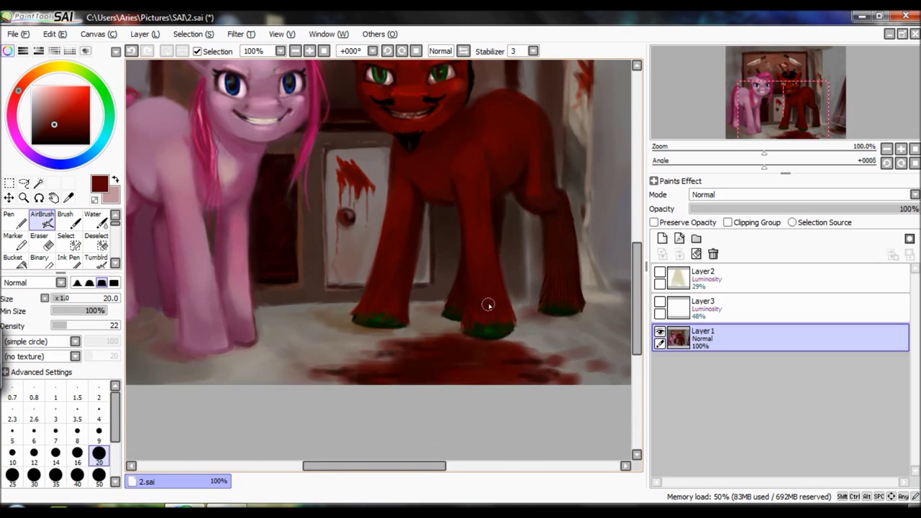
scroll(344, 355, up, 2)
key(bracketright)
key(bracketright)
key(bracketright)
key(bracketright)
key(bracketright)
key(bracketleft)
key(bracketleft)
key(bracketleft)
key(bracketleft)
key(bracketleft)
key(bracketleft)
drag(343, 346, 321, 375)
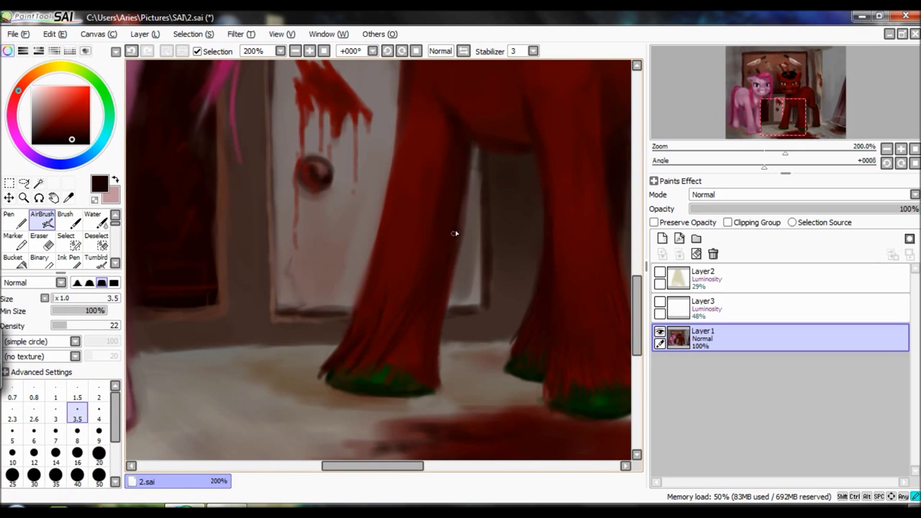
Blend the red pony's leg fur with the Water brush at size 9 and add more dark strands with the AirBrush at size 3.5.
key(c)
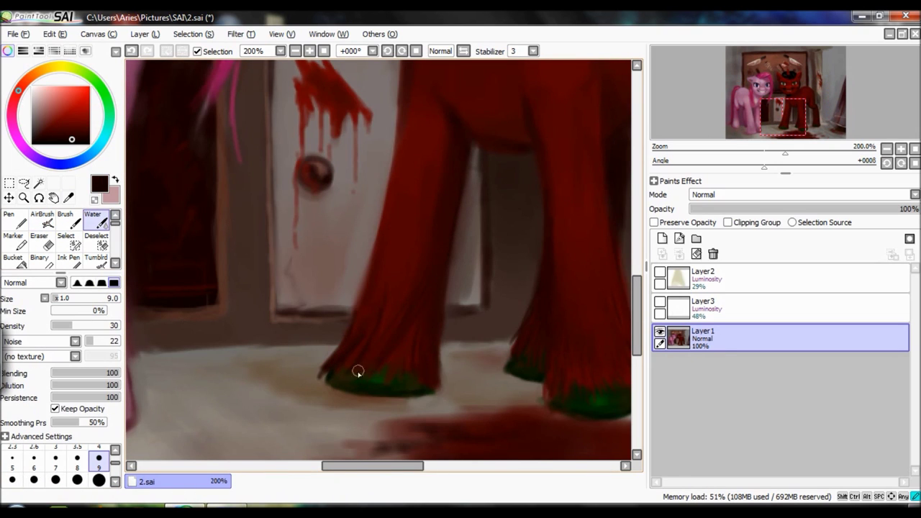
key(v)
scroll(426, 398, up, 2)
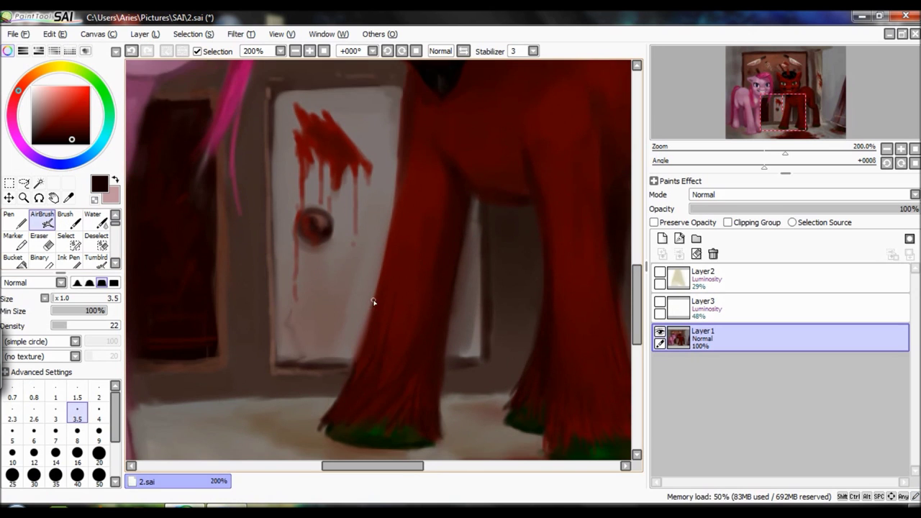
scroll(375, 331, right, 5)
key(minus)
key(c)
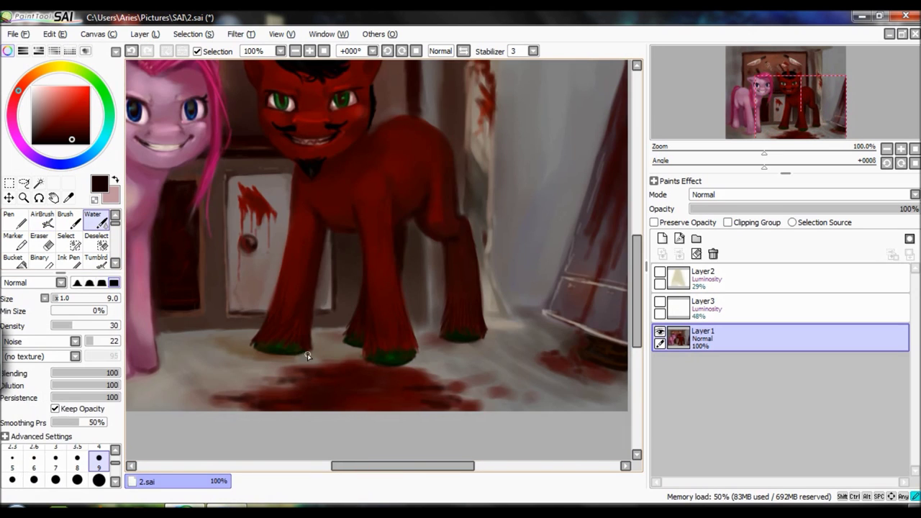
Add a new top layer filled with near-black red and set it to Lumi & Shade mode at 35% opacity.
key(minus)
key(minus)
click(662, 238)
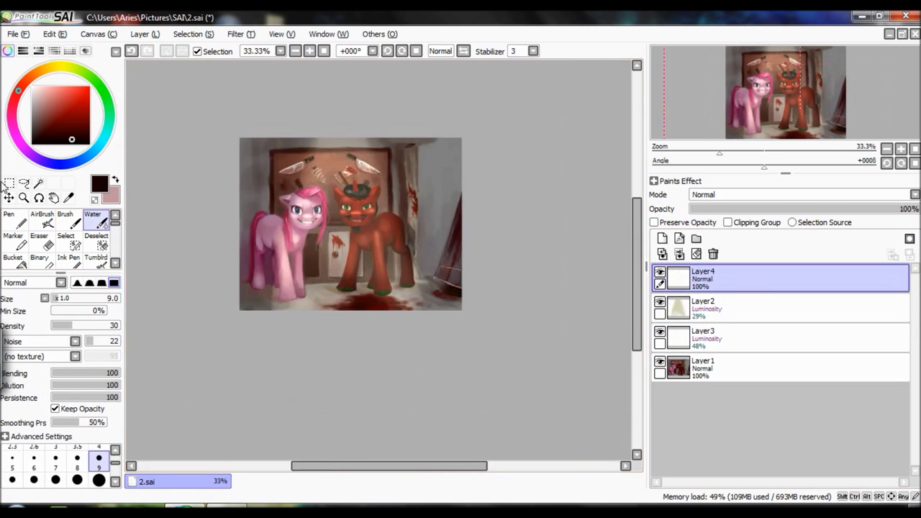
click(13, 256)
click(350, 223)
click(799, 195)
click(712, 268)
Hide the three effect layers and paint white highlights on the red pony's teeth on Layer1 with the AirBrush at size 4.
key(plus)
key(plus)
key(plus)
key(plus)
key(plus)
click(719, 368)
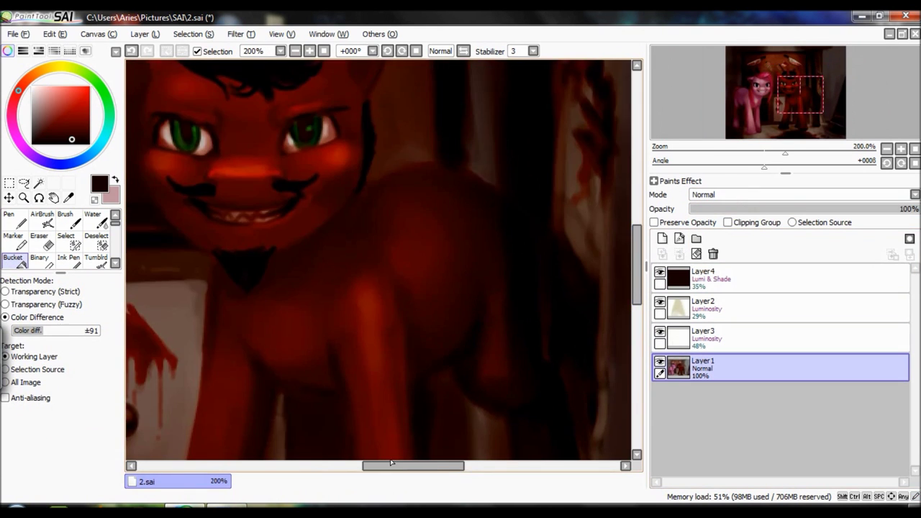
drag(660, 272, 660, 331)
key(plus)
key(plus)
key(plus)
key(v)
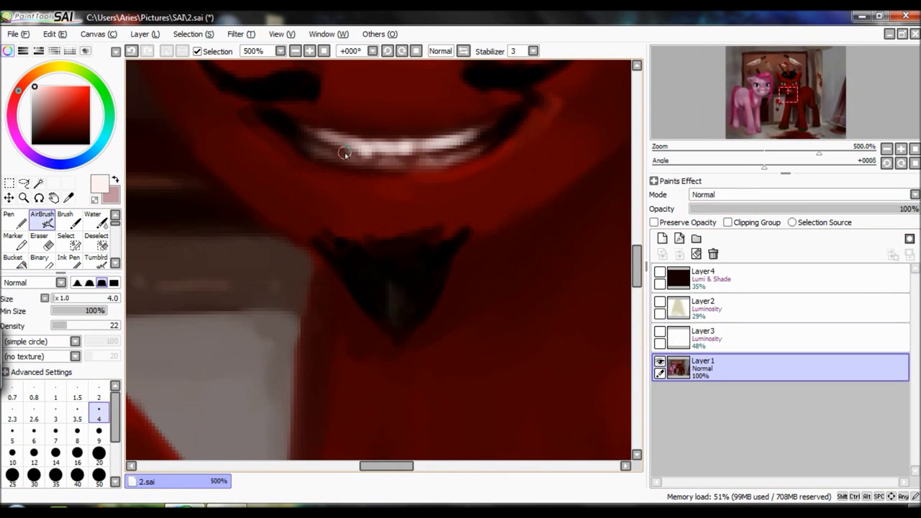
Show the three effect layers above Layer1 again.
key(minus)
key(minus)
key(minus)
key(minus)
key(minus)
drag(660, 272, 659, 331)
Add a new top layer and paint bright red streaks on the dark leaning object at the picture's right edge with the AirBrush at size 4.
drag(360, 465, 439, 465)
key(ctrl+shift+n)
alt+click(472, 408)
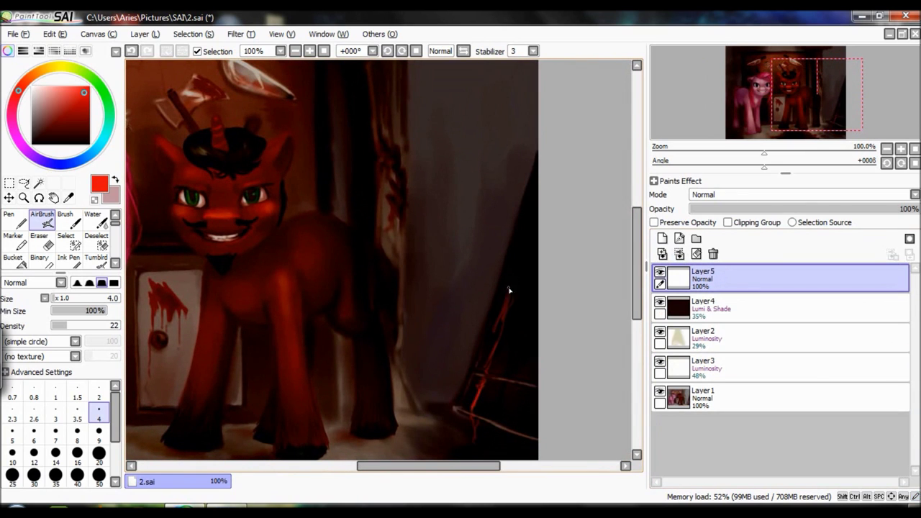
Darken between the streaks on the leaning object with a near-black red AirBrush at size 9 and add thin bright red strands at size 4.
click(99, 434)
scroll(514, 385, down, 3)
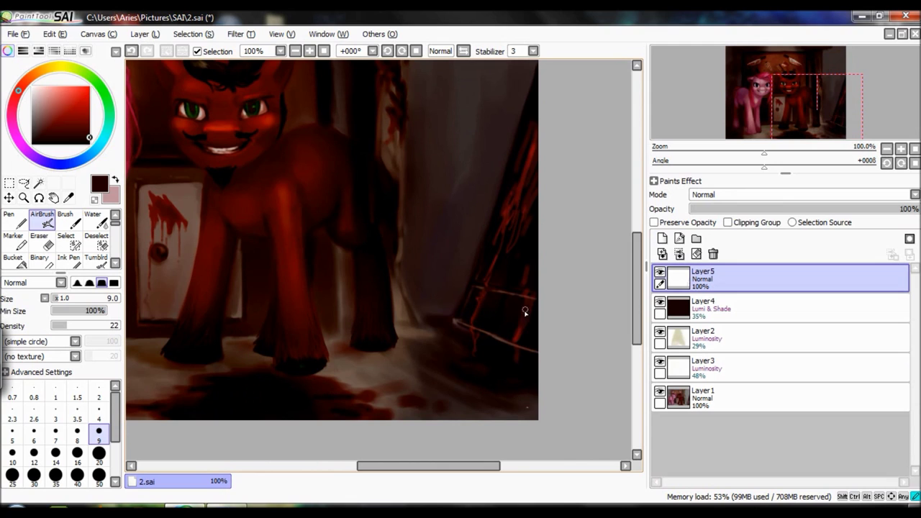
key(bracketleft)
key(bracketleft)
key(bracketleft)
key(bracketleft)
key(bracketleft)
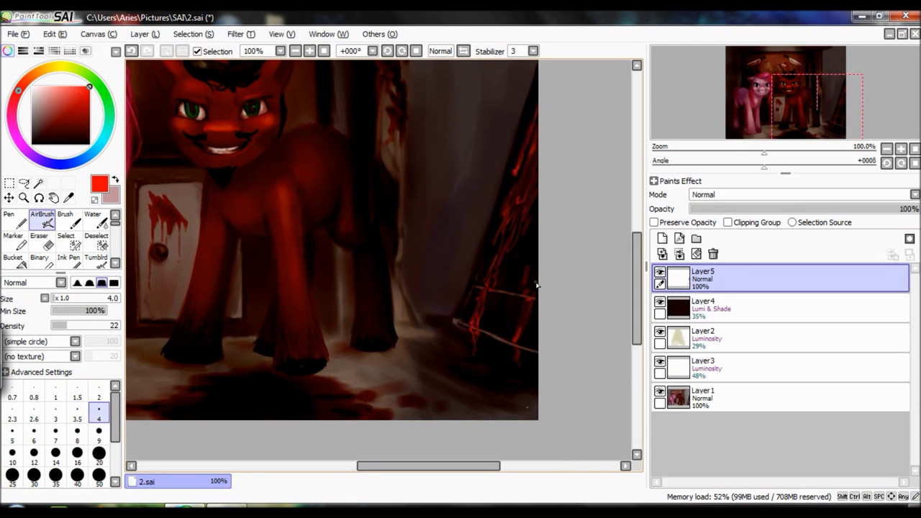
Paint fine black hair strands on the red pony's goatee on Layer1 with the AirBrush at size 0.8.
click(720, 397)
scroll(343, 278, up, 4)
alt+click(343, 278)
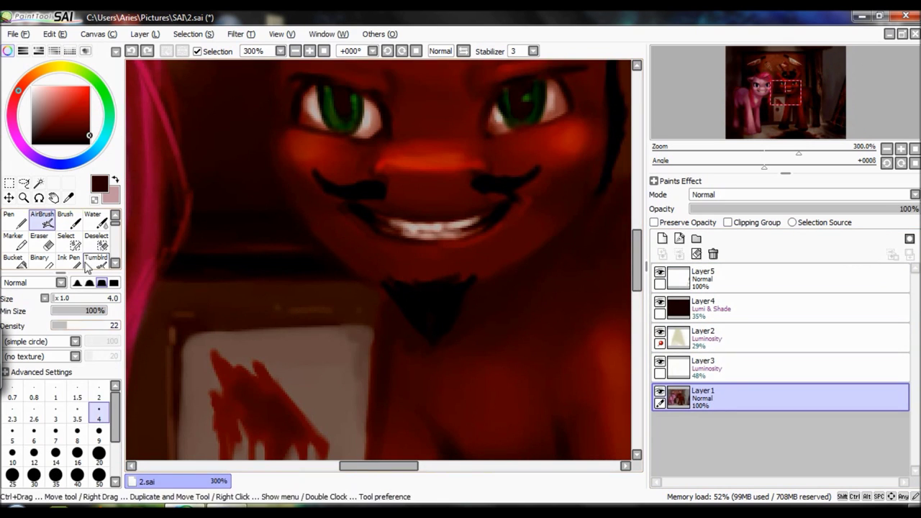
alt+click(469, 298)
key(bracketleft)
key(bracketleft)
key(bracketleft)
key(bracketleft)
key(bracketleft)
key(bracketleft)
key(bracketleft)
key(bracketleft)
scroll(342, 280, up, 2)
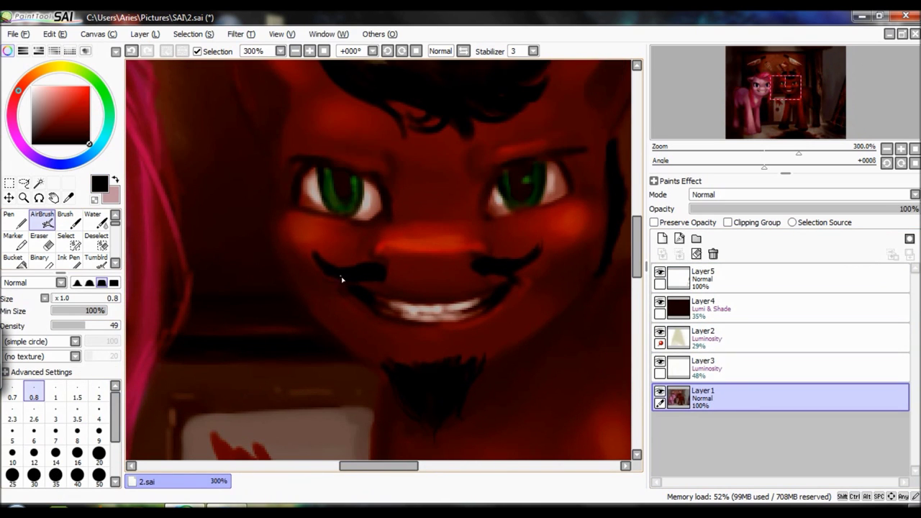
Paint loose black strands and curls around the edges of the red pony's hair with the AirBrush at size 2.
click(89, 142)
scroll(331, 158, up, 3)
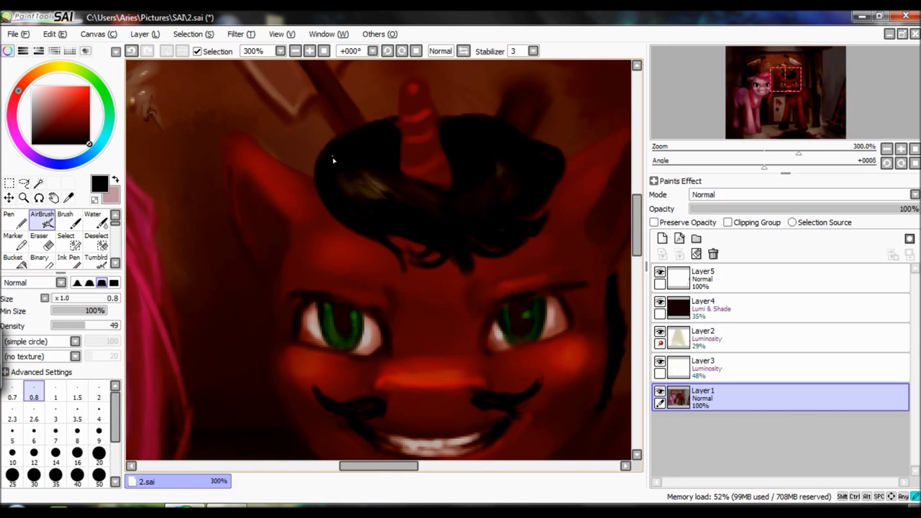
key(bracketright)
key(bracketright)
key(bracketright)
key(ctrl+z)
mouse_move(347, 127)
mouse_down()
mouse_move(311, 174)
mouse_move(310, 207)
mouse_up()
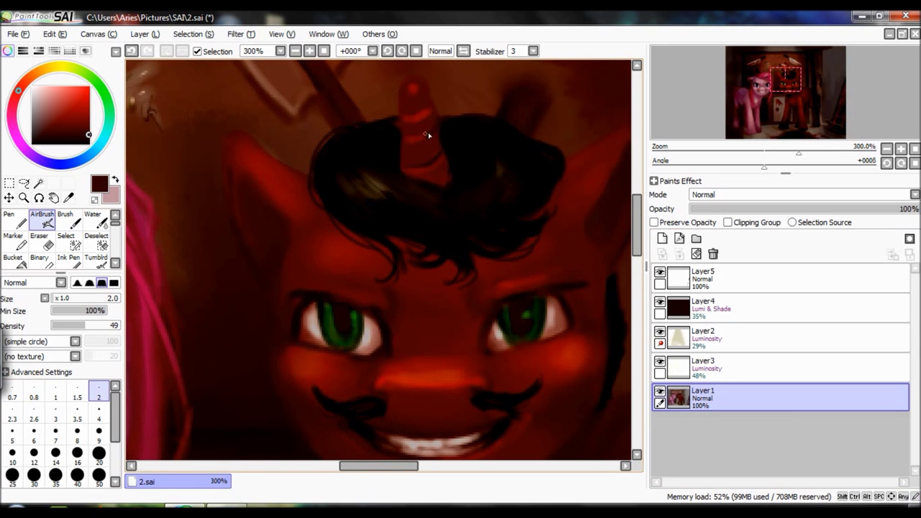
Shade the red pony's horn with bright red ridges and dark red grooves using the AirBrush at size 3 and density 11.
key(c)
drag(414, 89, 430, 164)
key(v)
key(ctrl+z)
key(bracketleft)
key(bracketleft)
key(bracketleft)
key(bracketleft)
key(bracketleft)
key(bracketleft)
key(bracketleft)
key(bracketleft)
key(bracketleft)
key(bracketleft)
key(bracketleft)
key(bracketleft)
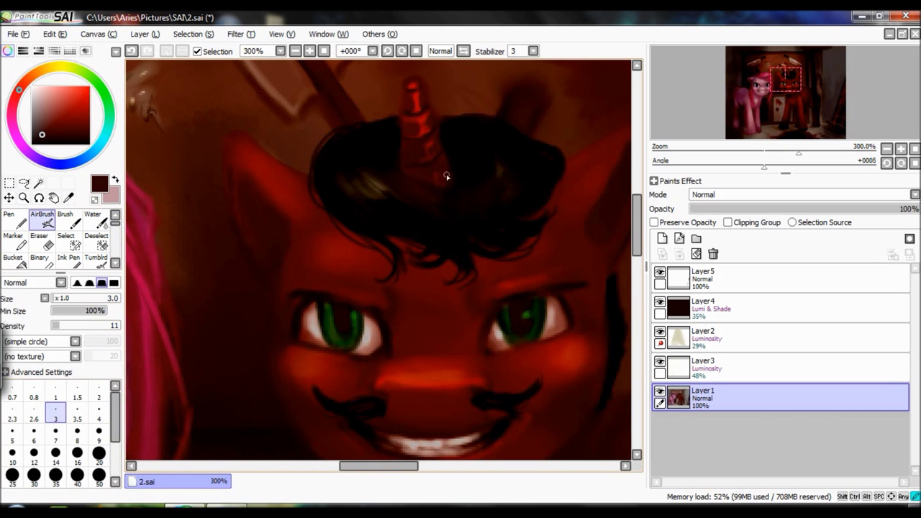
Brighten the red pony's horn with vivid red highlights on Layer5 using the AirBrush at size 3.
click(320, 55)
click(89, 105)
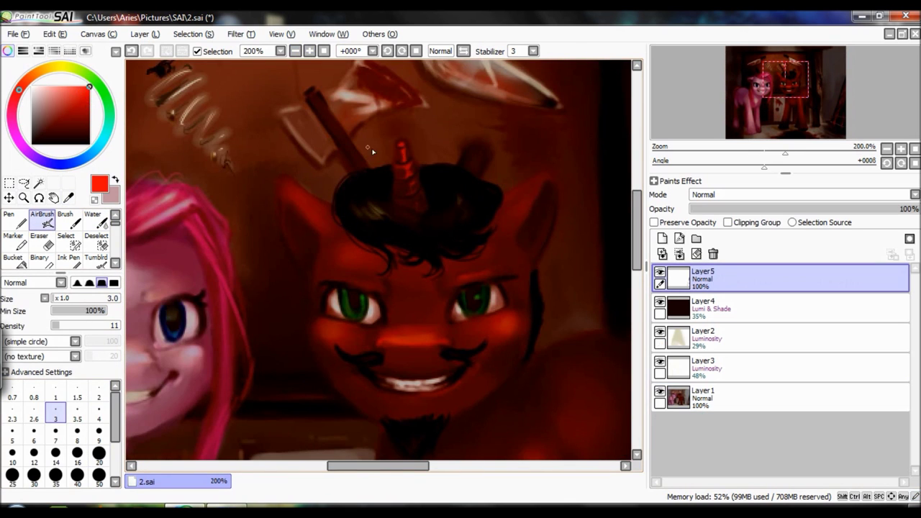
key(ctrl+z)
alt+click(411, 164)
key(ctrl+minus)
Lower the opacity of the Lumi & Shade layer Layer4 to 30%.
click(702, 336)
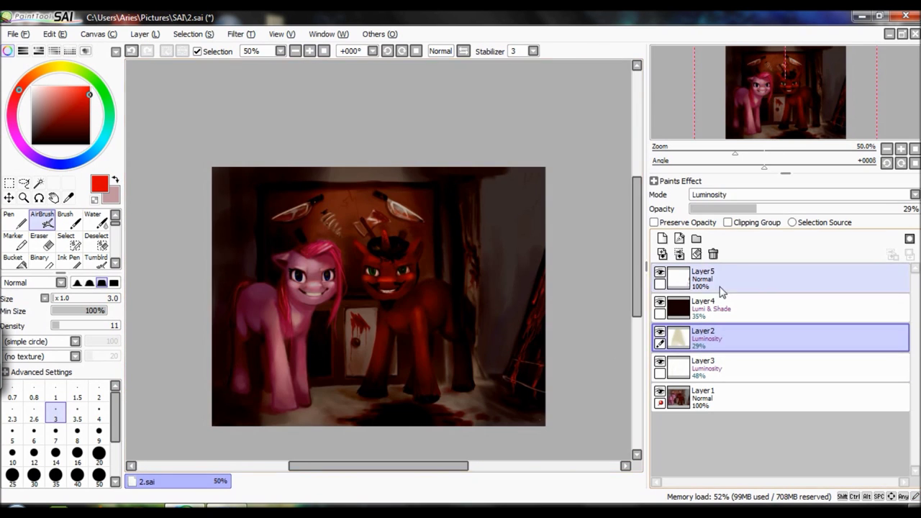
key(ctrl+0)
click(719, 306)
click(762, 209)
Touch up the shading around the pink pony's muzzle on Layer1 with the AirBrush and Water brush at size 9.
click(719, 397)
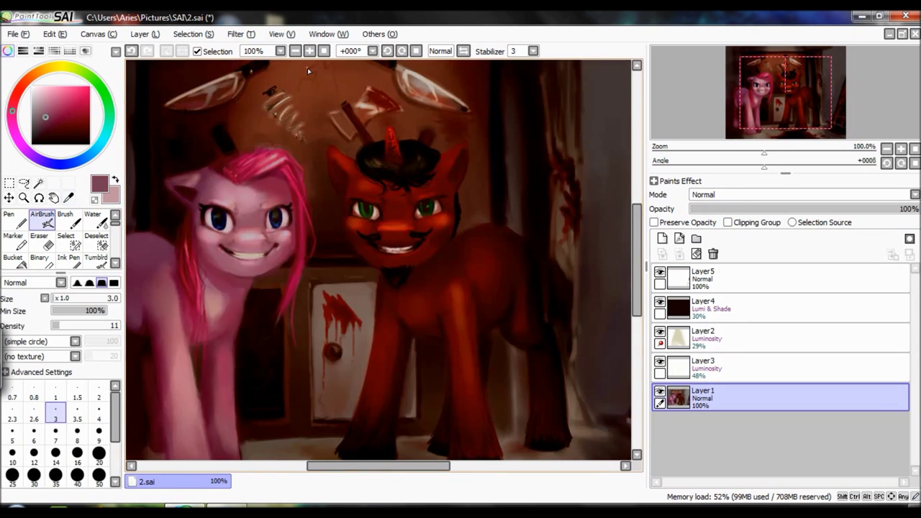
key(ctrl+plus)
click(99, 430)
key(ctrl+z)
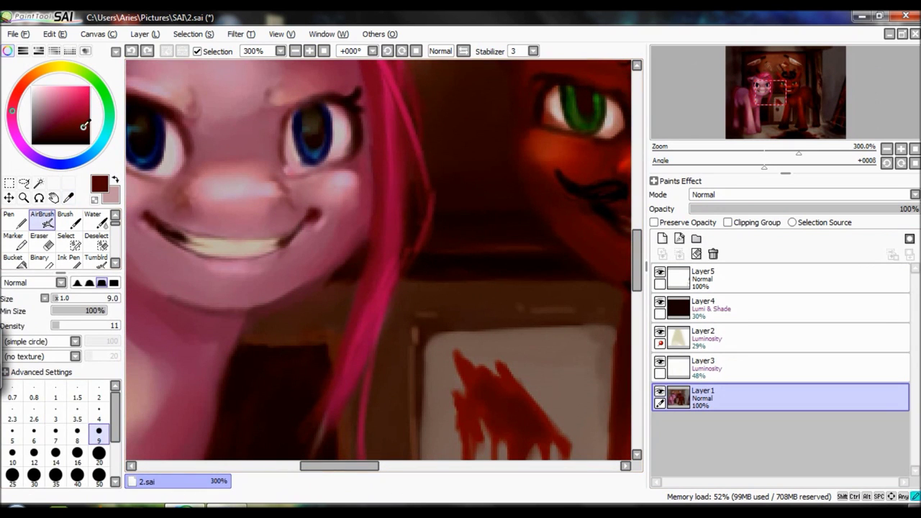
key(b)
click(283, 194)
click(180, 198)
key(w)
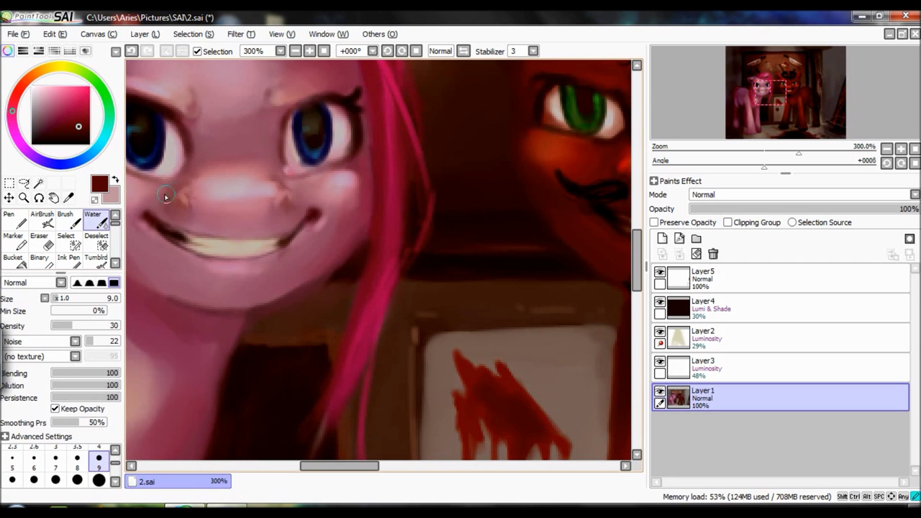
key(x)
key(a)
scroll(180, 191, down, 4)
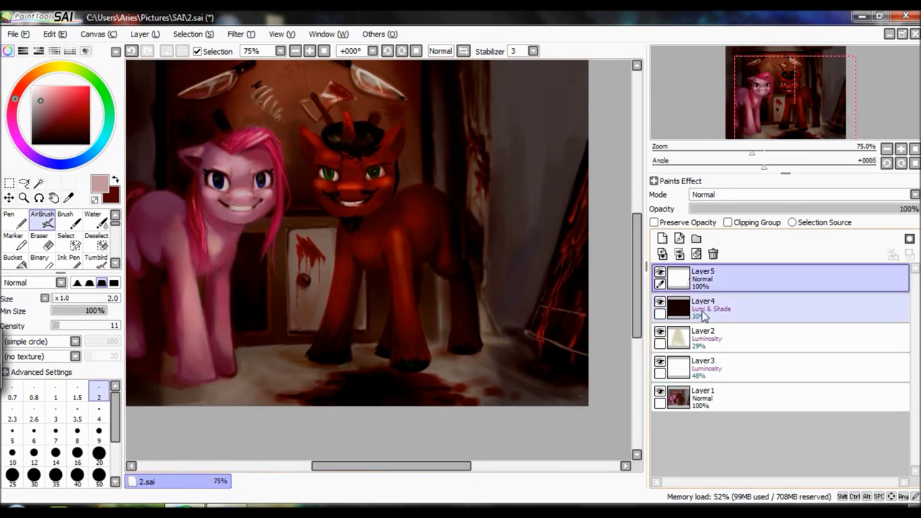
Add a new layer directly above Layer1 and paint a pale, red-stained blade on the floor at the picture's lower edge.
click(662, 238)
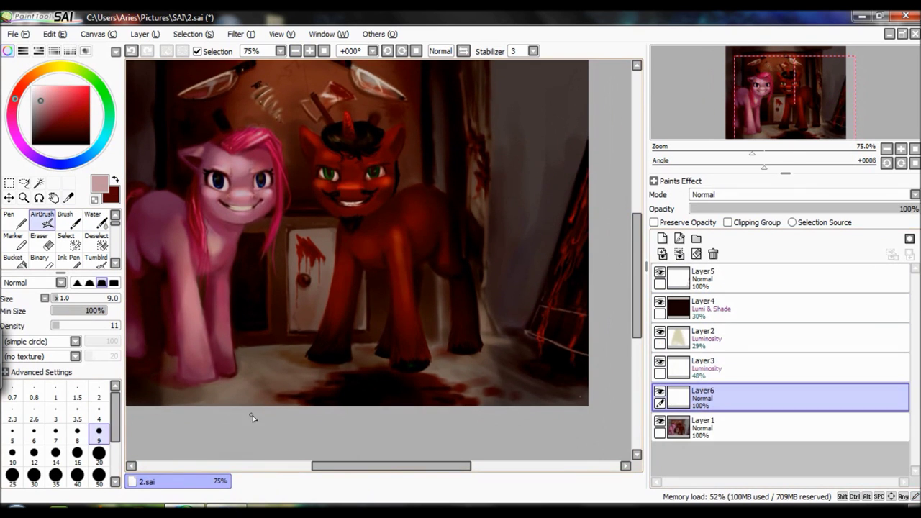
alt+click(250, 392)
drag(309, 401, 208, 395)
key(x)
click(99, 452)
click(90, 101)
drag(312, 402, 242, 397)
Refine the floor blade on Layer6 with sampled floor colours using the AirBrush and Water brush at size 9.
click(98, 431)
key(x)
click(93, 216)
click(42, 215)
click(92, 216)
alt+click(217, 396)
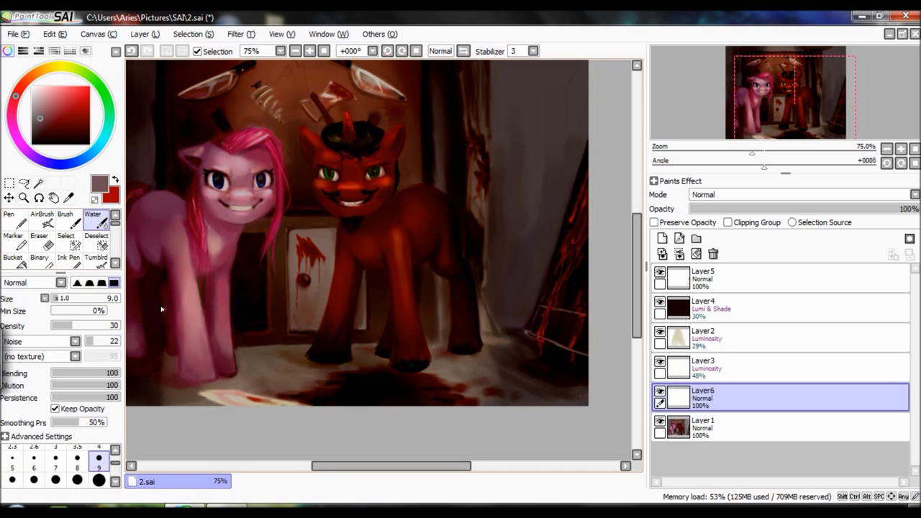
key(v)
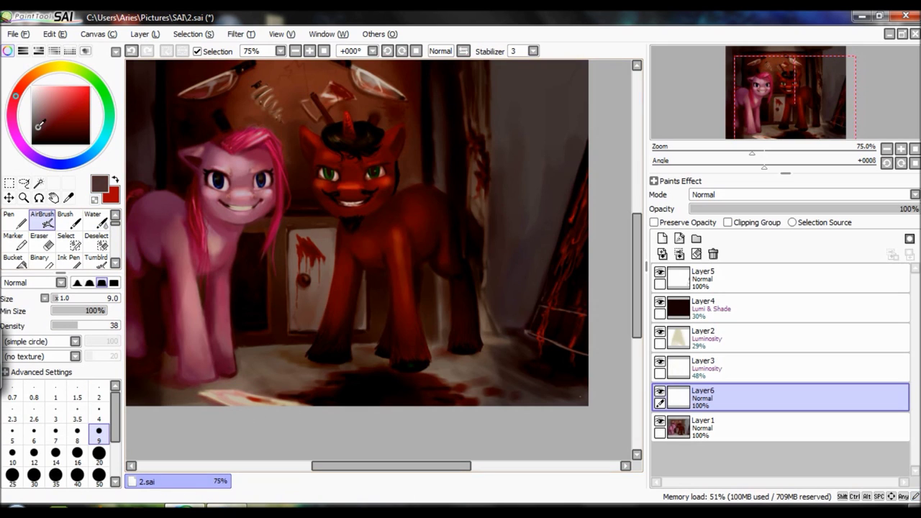
alt+click(212, 405)
alt+click(172, 326)
key(c)
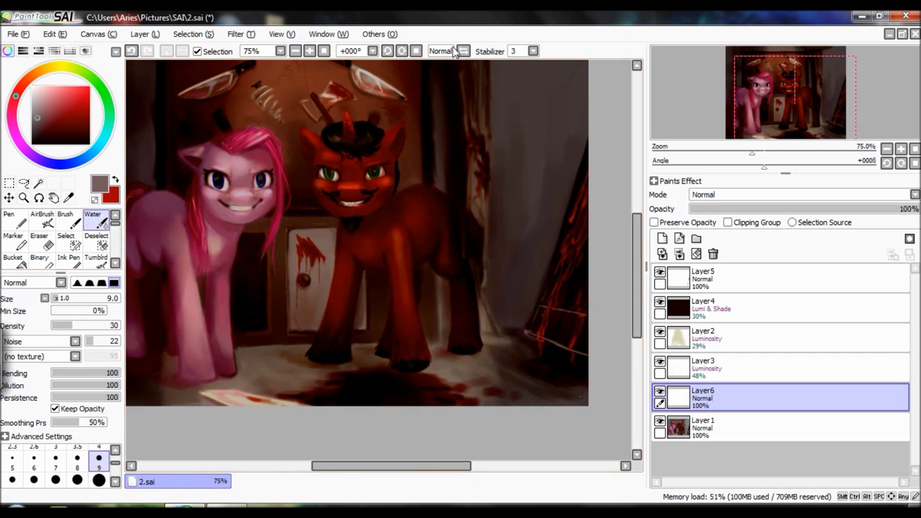
Paint a dark jagged mark on the floor blade and cut a serrated edge into it with the Eraser at size 9.
scroll(388, 439, up, 4)
key(v)
mouse_move(367, 433)
mouse_down()
mouse_move(478, 444)
mouse_move(349, 423)
mouse_up()
key(c)
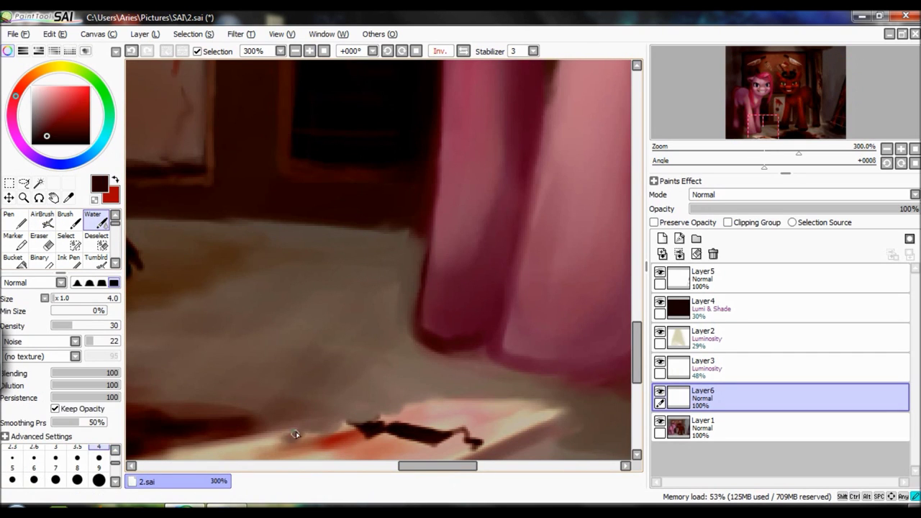
drag(263, 431, 363, 277)
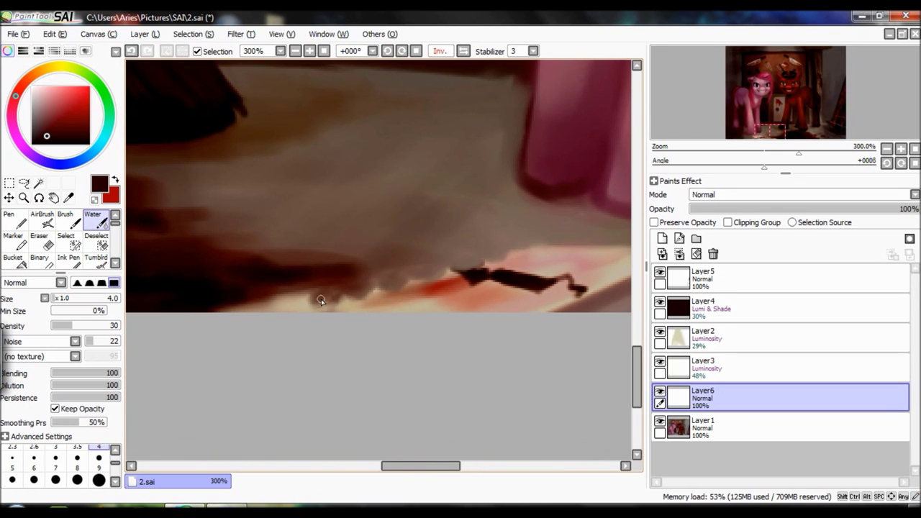
key(e)
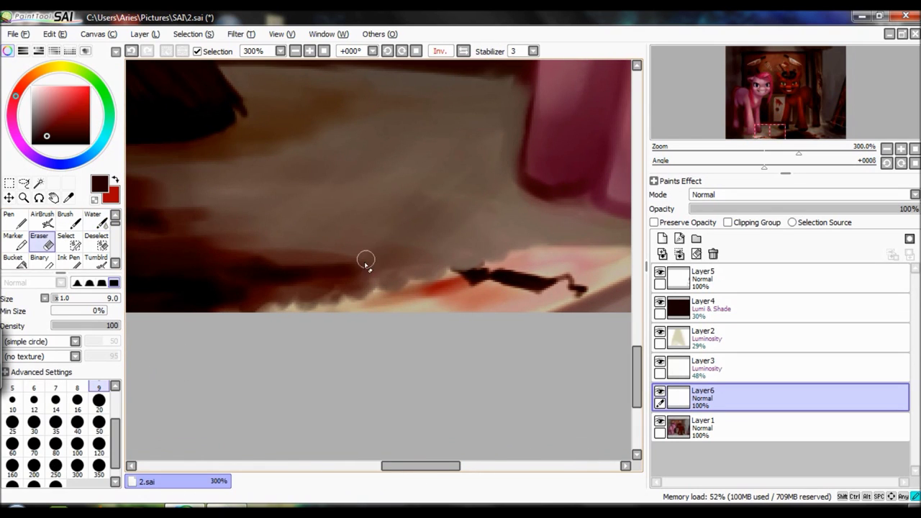
alt+click(285, 303)
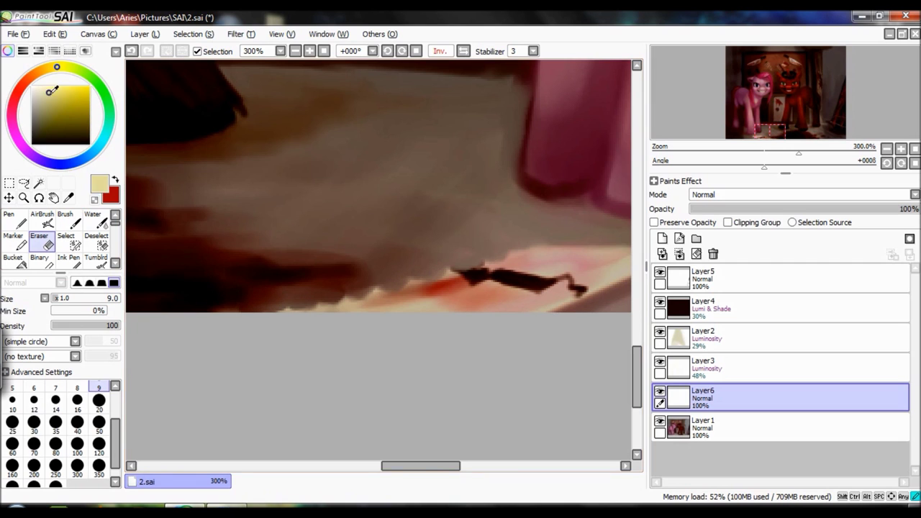
Highlight the blade's serrated edge in pale yellow and white and blend its dark mark with the Water brush at size 16.
key(bracketleft)
key(bracketleft)
key(bracketleft)
key(bracketleft)
key(bracketleft)
key(v)
mouse_move(453, 275)
mouse_down()
mouse_move(468, 283)
mouse_move(509, 136)
mouse_move(460, 169)
mouse_move(450, 197)
mouse_up()
alt+click(509, 135)
key(c)
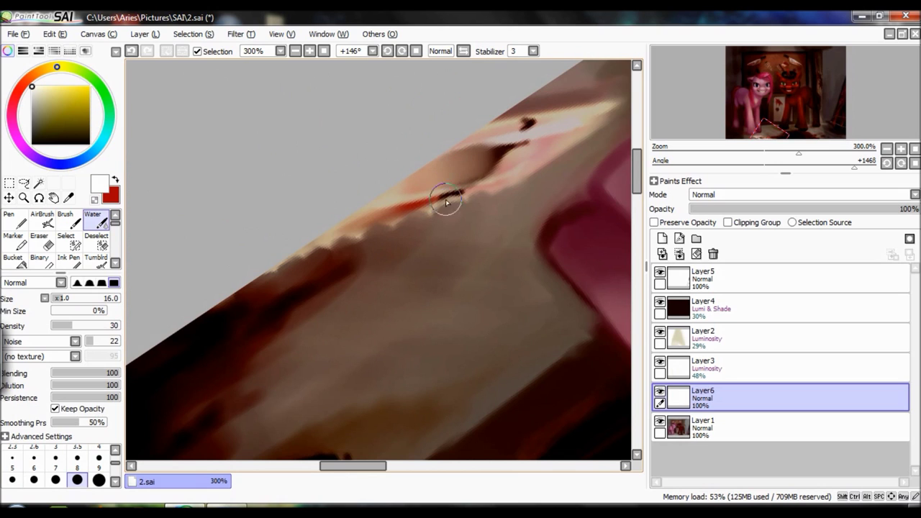
Soften the remaining dark spots on the blade and outline its serrated edge in brown with the AirBrush at size 4.
drag(529, 123, 547, 137)
alt+click(551, 141)
key(v)
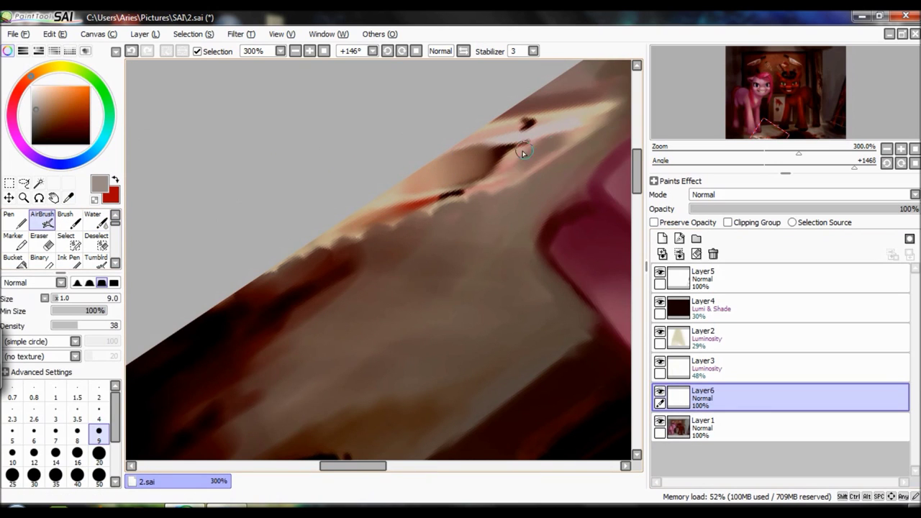
alt+click(586, 122)
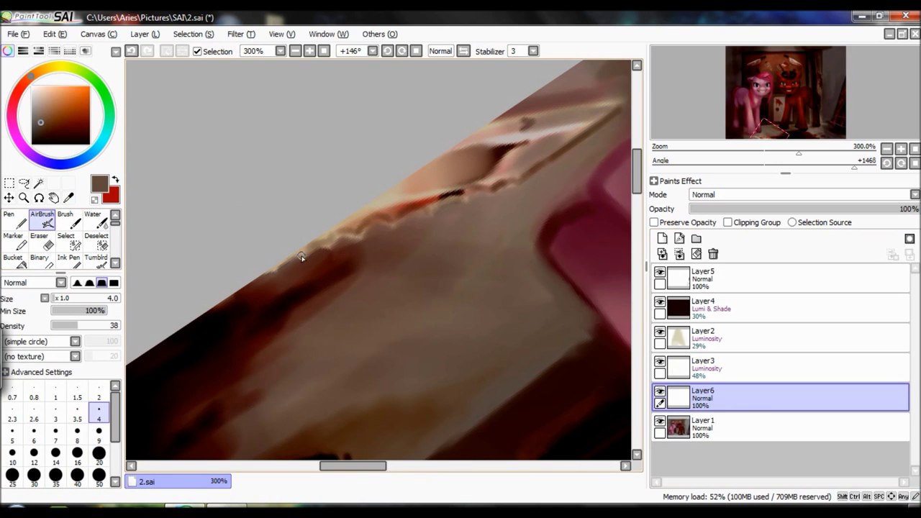
Write "How do METAL" with a small face in red on Layer5 with the Ink Pen at size 2.3.
click(702, 278)
key(x)
key(n)
drag(311, 274, 417, 295)
drag(447, 250, 511, 302)
drag(224, 416, 284, 414)
drag(333, 356, 332, 430)
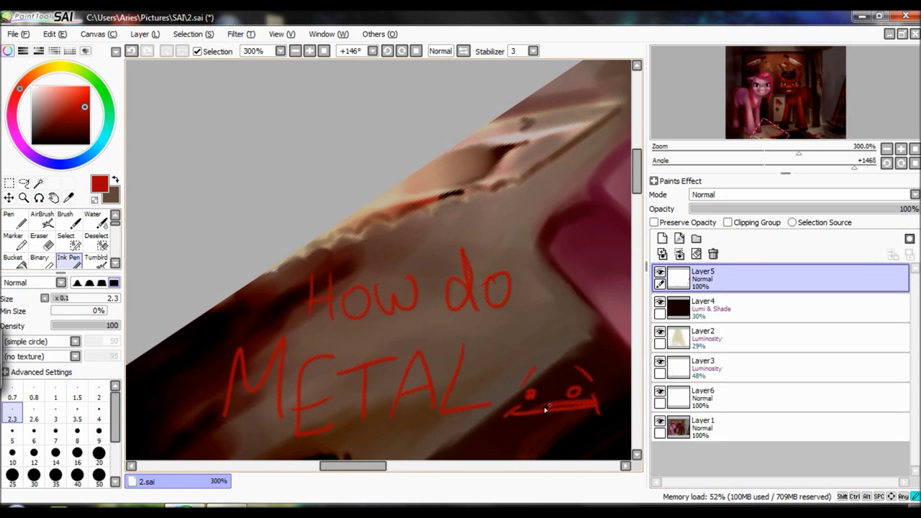
Undo the red lettering and face on Layer5 and reset the canvas rotation.
key(ctrl+z)
key(ctrl+z)
key(ctrl+z)
key(ctrl+z)
key(ctrl+z)
key(ctrl+z)
key(ctrl+z)
key(ctrl+z)
key(Home)
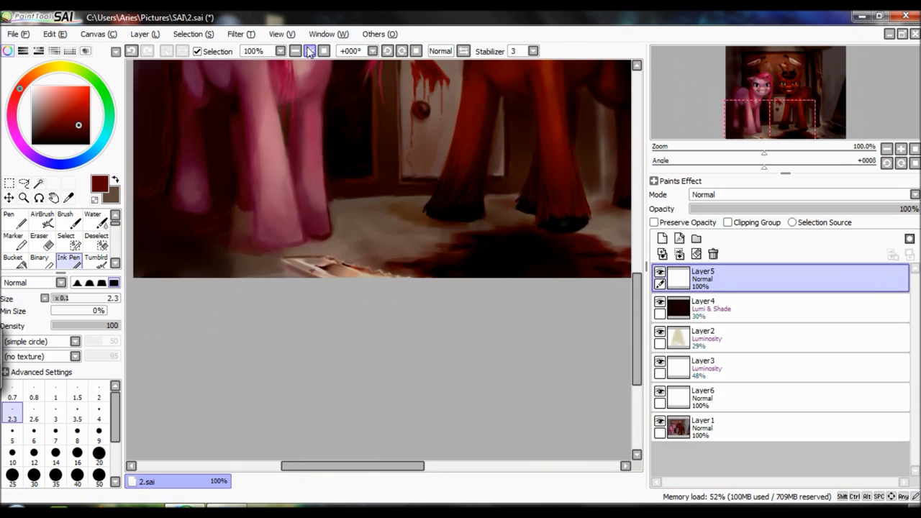
Paint red blood streaks along the floor blade's serrated edge on Layer5 with the AirBrush, starting at size 2.
click(42, 220)
click(98, 392)
alt+click(217, 252)
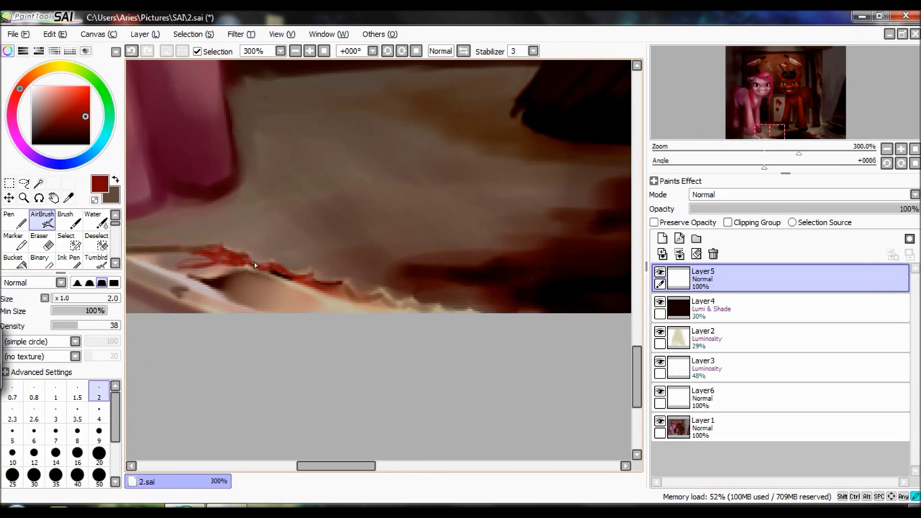
mouse_move(415, 307)
mouse_down()
mouse_move(273, 286)
mouse_move(293, 297)
mouse_up()
alt+click(293, 298)
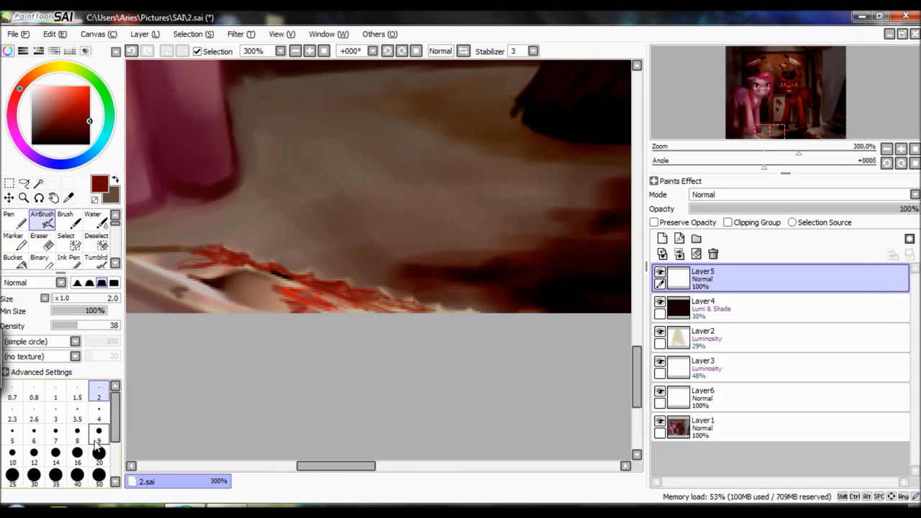
drag(368, 317, 252, 273)
drag(201, 259, 369, 309)
Add light red highlights to the blood on the floor blade on Layer5 with the AirBrush at size 2.
key(ctrl+t)
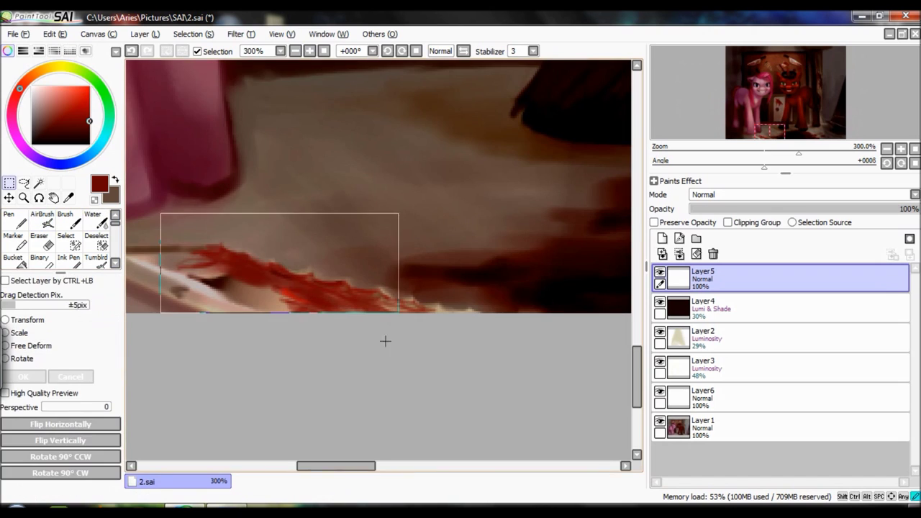
click(717, 400)
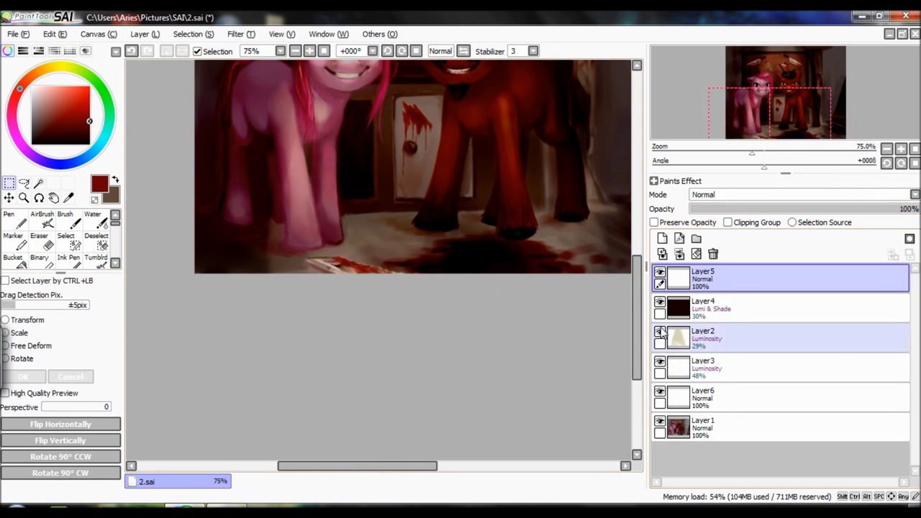
scroll(311, 269, up, 2)
key(v)
alt+click(310, 269)
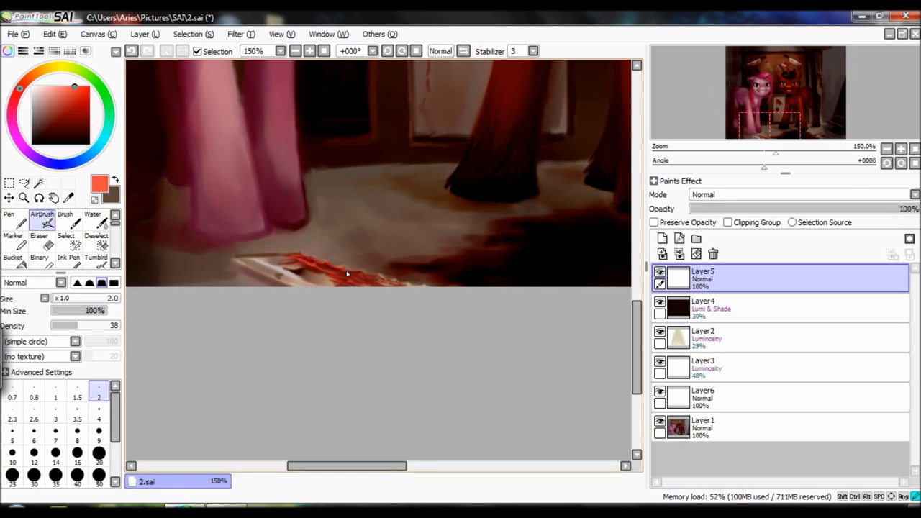
key(ctrl+z)
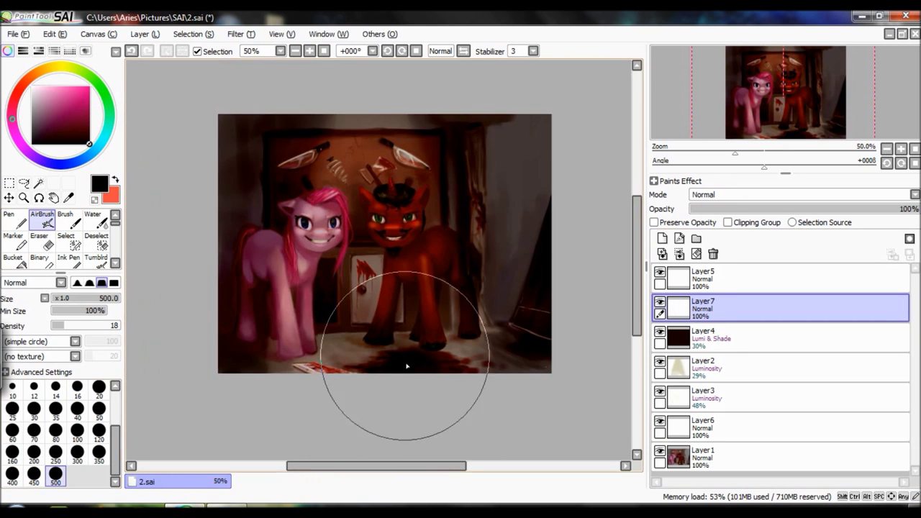
Darken the picture's edges in black on Layer7 with the AirBrush at size 500 and place that layer, hidden, beneath Layer2.
mouse_move(407, 366)
mouse_down()
mouse_move(338, 32)
mouse_move(538, 360)
mouse_move(547, 273)
mouse_up()
drag(708, 308, 708, 365)
click(660, 361)
Hide Layer4 and merge Layer6 down into Layer1.
click(660, 306)
click(660, 306)
click(690, 427)
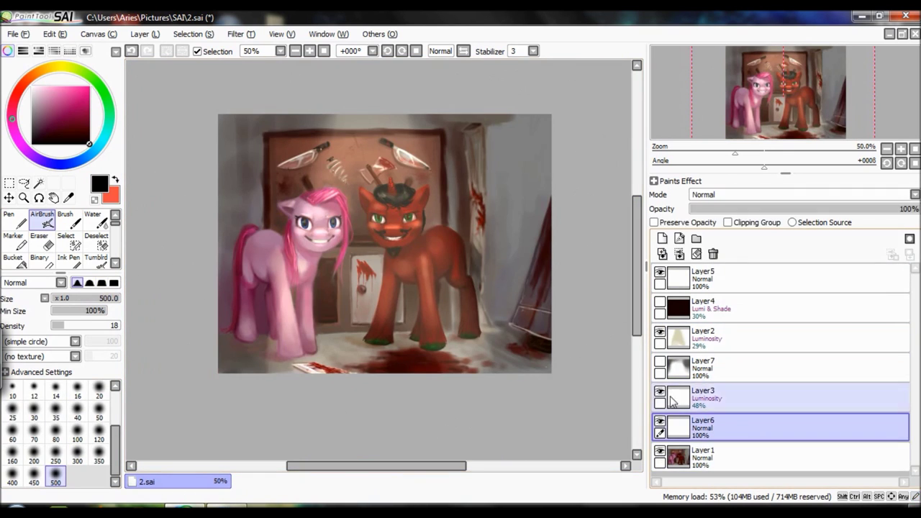
click(661, 334)
click(661, 335)
click(660, 394)
click(713, 254)
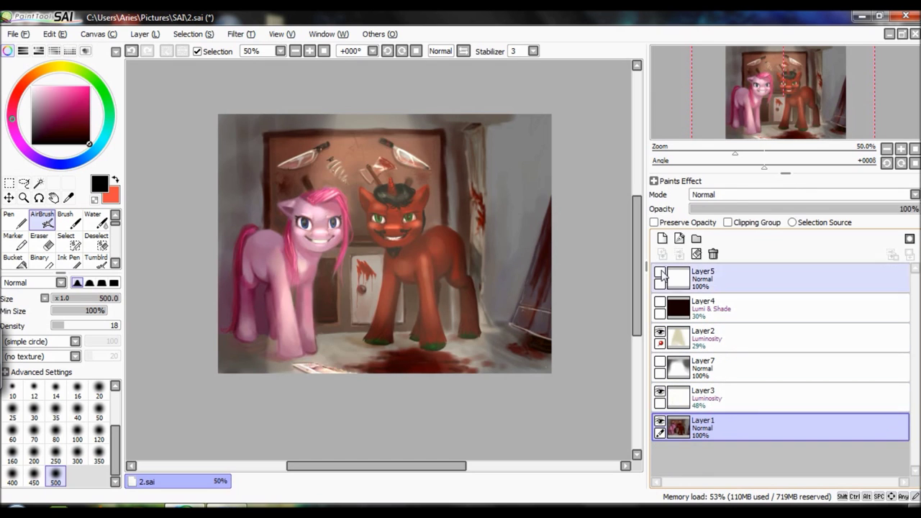
Show Layer4 and Layer5 again.
click(660, 306)
click(701, 306)
scroll(309, 64, up, 2)
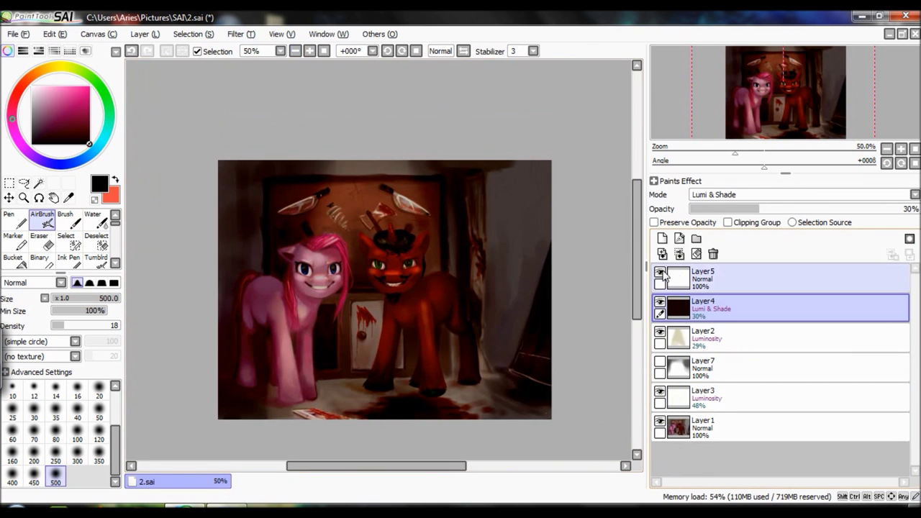
Paint bright red streaks on the dark leaning object on Layer5 with the AirBrush at sizes 9 and 4.
click(702, 278)
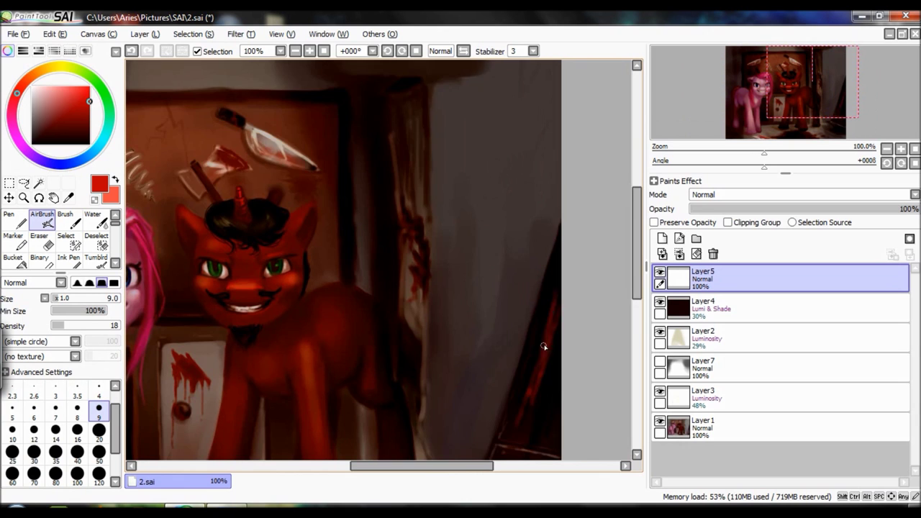
scroll(507, 315, down, 1)
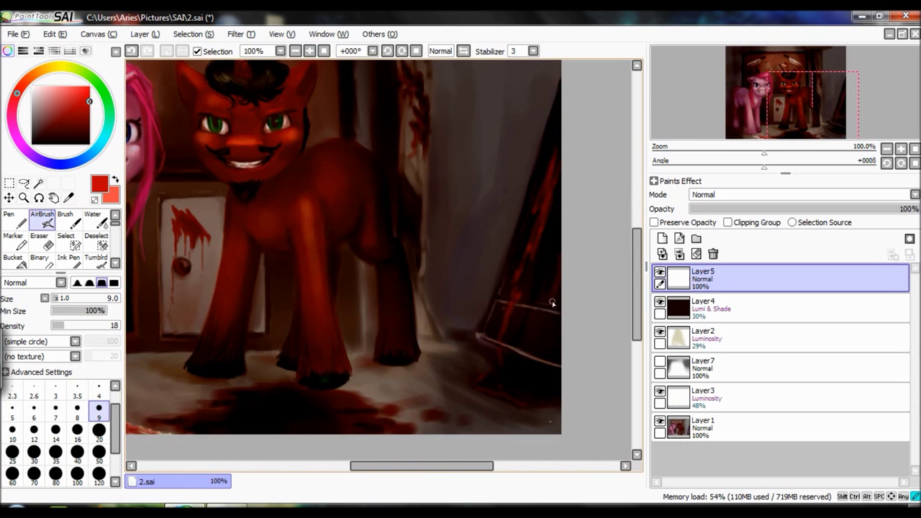
click(68, 257)
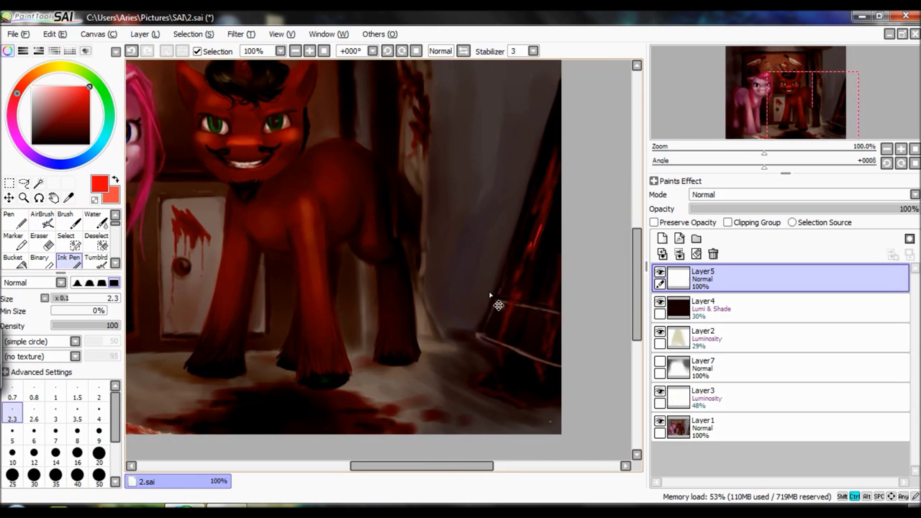
key(ctrl+minus)
key(ctrl+plus)
key(ctrl+plus)
key(v)
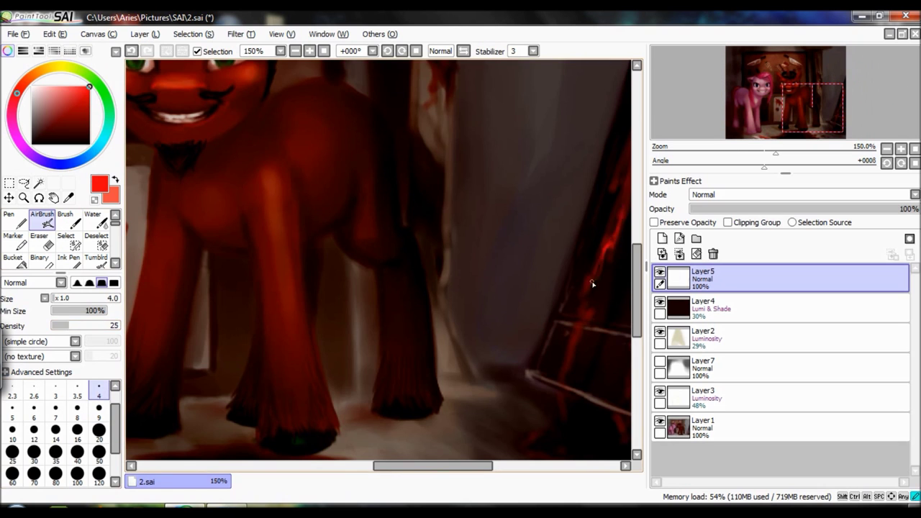
On a new Layer8, paint a cluster of one yellow and two blue balloons with strings using the AirBrush.
click(295, 51)
key(h)
key(ctrl+shift+n)
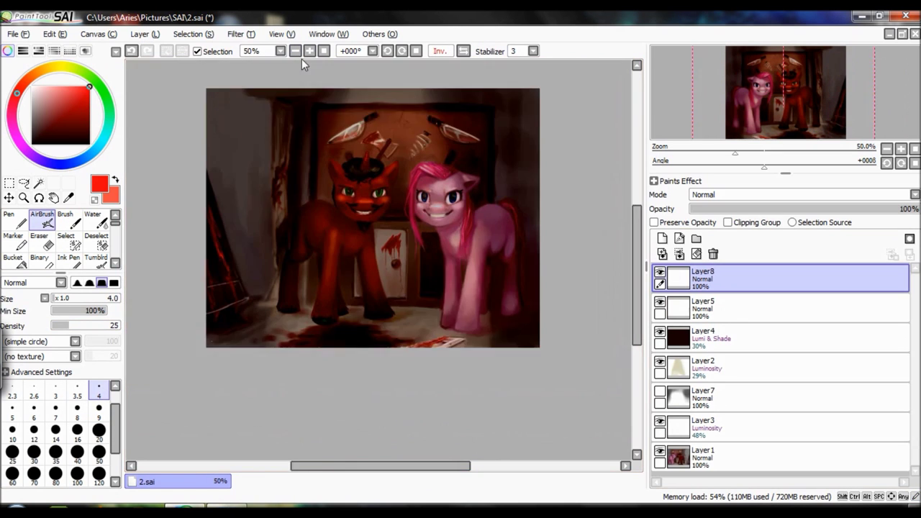
click(309, 50)
click(57, 67)
click(99, 407)
click(85, 325)
mouse_move(219, 119)
mouse_down()
mouse_move(224, 174)
mouse_move(209, 187)
mouse_up()
click(92, 153)
mouse_move(262, 148)
mouse_down()
mouse_move(259, 176)
mouse_move(219, 205)
mouse_up()
drag(253, 188, 245, 244)
alt+click(219, 136)
Shrink the balloon emblem and free-deform it to fit the pink pony's flank.
key(m)
key(ctrl+t)
drag(169, 245, 230, 178)
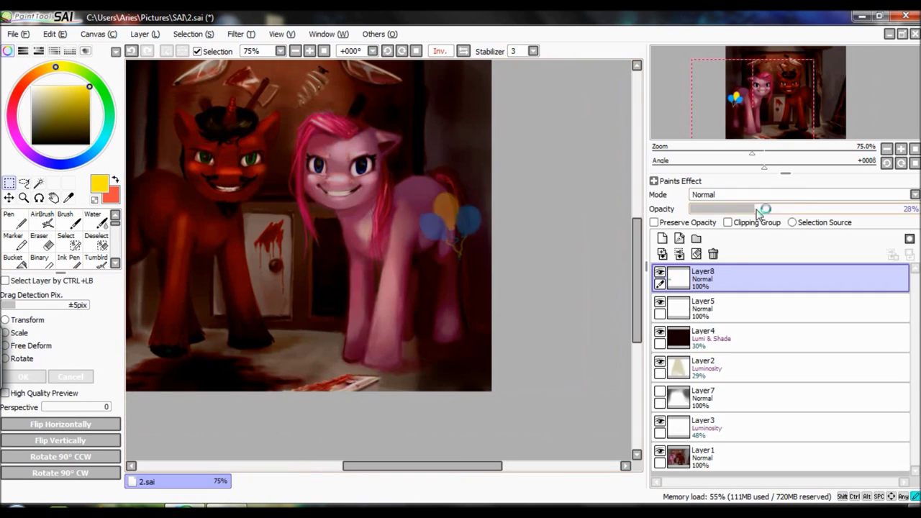
key(ctrl+t)
drag(432, 262, 456, 260)
key(Return)
Place Layer8 directly above Layer1 and set its opacity to 22%.
drag(719, 279, 735, 441)
click(764, 210)
click(799, 194)
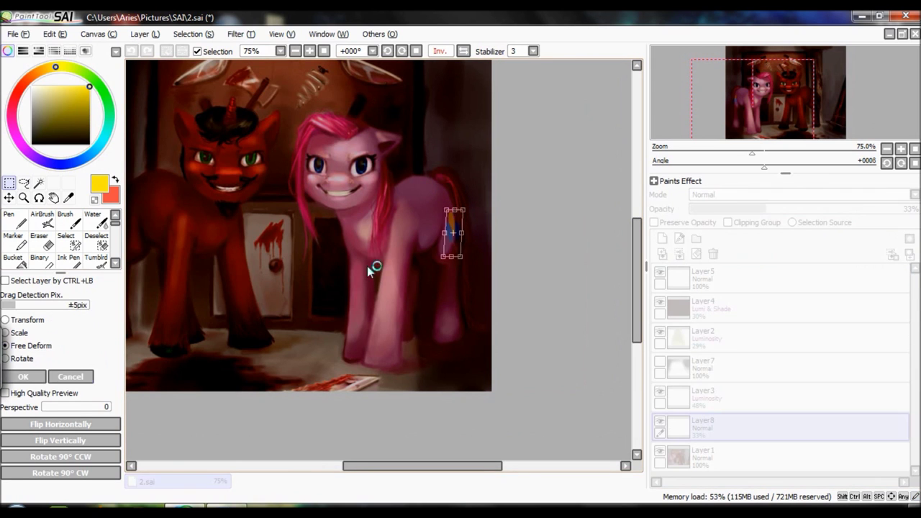
click(720, 244)
key(ctrl+plus)
key(ctrl+plus)
key(e)
mouse_move(764, 209)
mouse_down()
mouse_move(728, 215)
mouse_move(738, 210)
mouse_up()
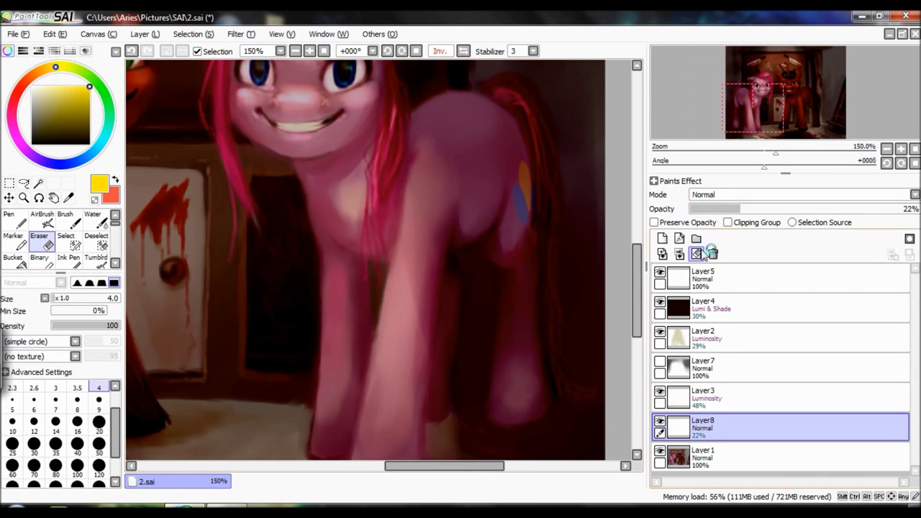
On a new Layer9, paint a yellow shield with a cream upper band and a black horse silhouette using the AirBrush at size 20.
click(295, 51)
click(295, 51)
scroll(421, 456, up, 3)
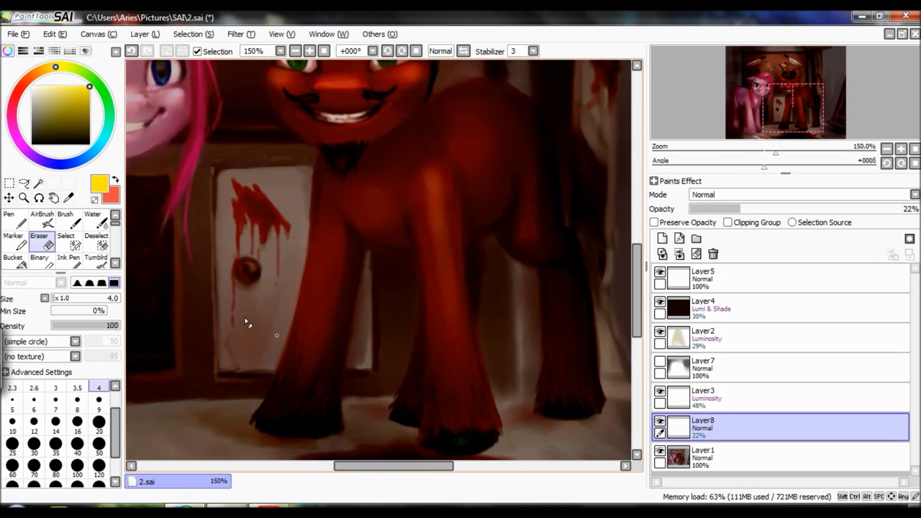
key(v)
scroll(283, 303, down, 2)
key(ctrl+shift+n)
mouse_move(355, 198)
mouse_down()
mouse_move(407, 268)
mouse_move(388, 180)
mouse_move(353, 276)
mouse_move(430, 189)
mouse_move(330, 245)
mouse_move(385, 158)
mouse_move(351, 211)
mouse_move(382, 246)
mouse_up()
alt+click(424, 156)
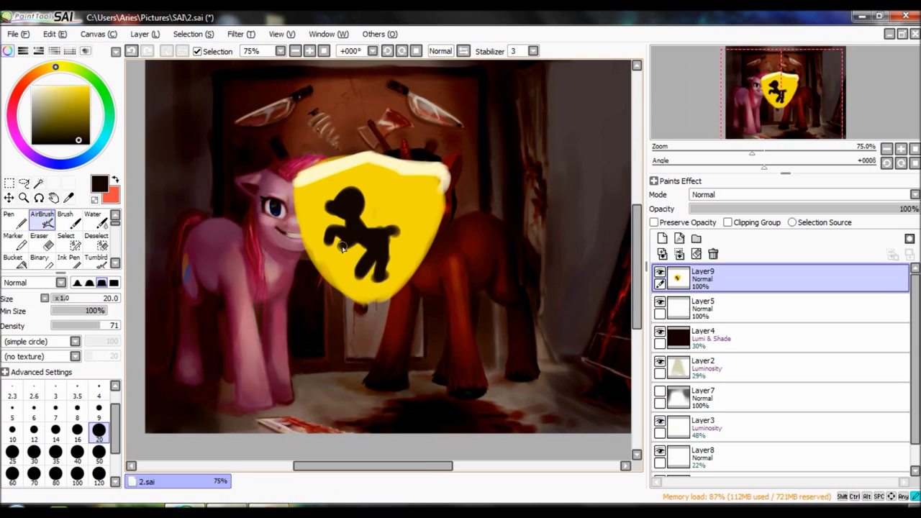
Complete the black horse's mane, legs and tail, clean up the shield's edges and outline it in dark gold.
mouse_move(381, 279)
mouse_down()
mouse_move(407, 261)
mouse_move(413, 266)
mouse_up()
mouse_move(368, 190)
mouse_down()
mouse_move(326, 193)
mouse_move(317, 282)
mouse_move(376, 304)
mouse_move(446, 186)
mouse_up()
click(89, 104)
key(e)
drag(388, 310, 453, 201)
key(w)
key(v)
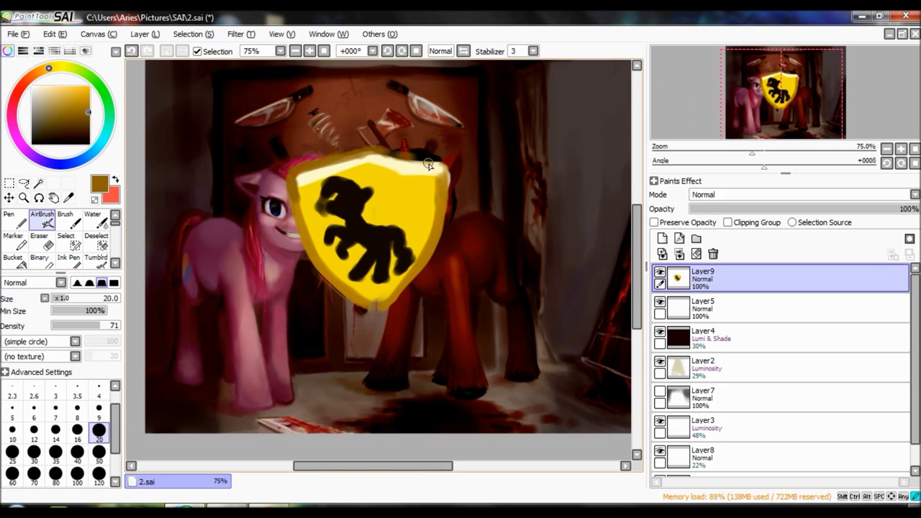
drag(292, 192, 378, 160)
Shrink the shield emblem and deform it to fit the red pony's flank.
click(9, 198)
key(ctrl+t)
drag(447, 308, 510, 276)
key(Return)
Move Layer9 down the layer stack, adjust its opacity and blending, and merge it and Layer8 into Layer1.
click(770, 209)
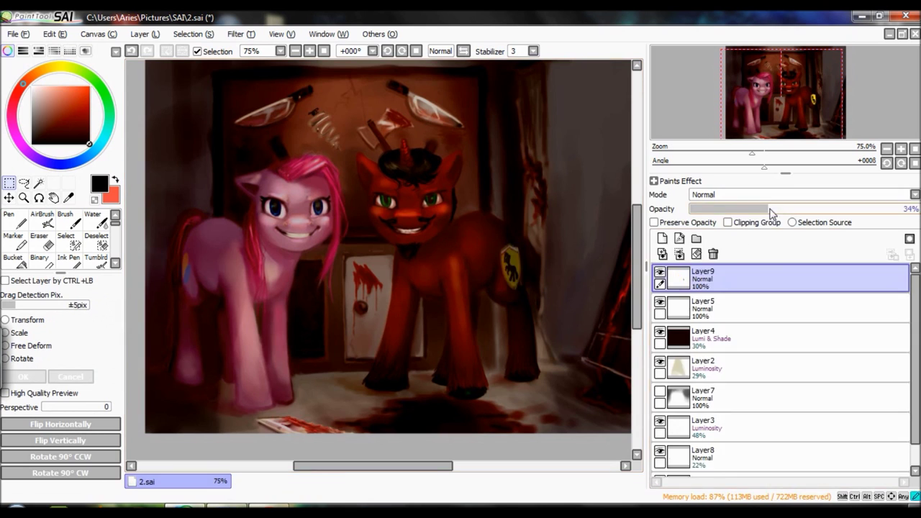
drag(720, 278, 719, 471)
click(790, 208)
click(725, 194)
click(719, 219)
click(725, 198)
click(732, 236)
click(725, 194)
click(719, 206)
Paint a long black tail behind the red pony's hindquarters on Layer1 with the AirBrush at sizes 8 and 9.
key(e)
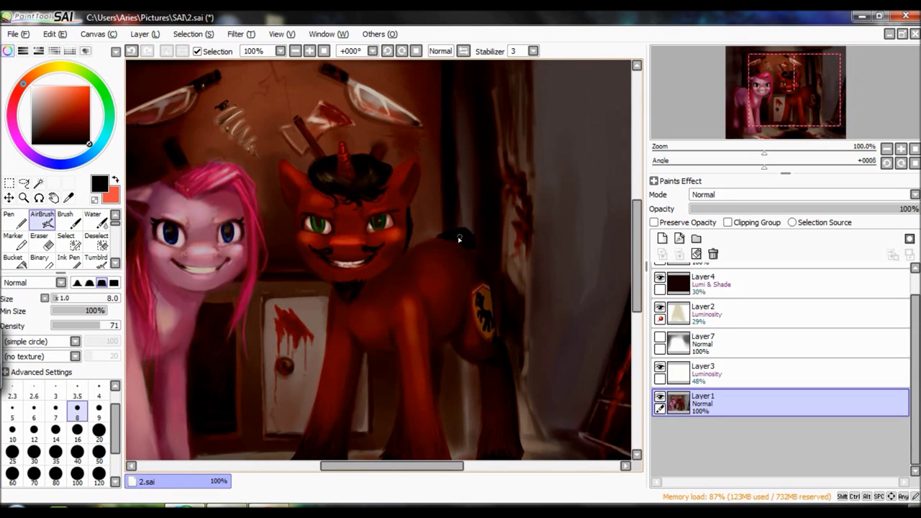
key(w)
key(a)
drag(470, 366, 466, 366)
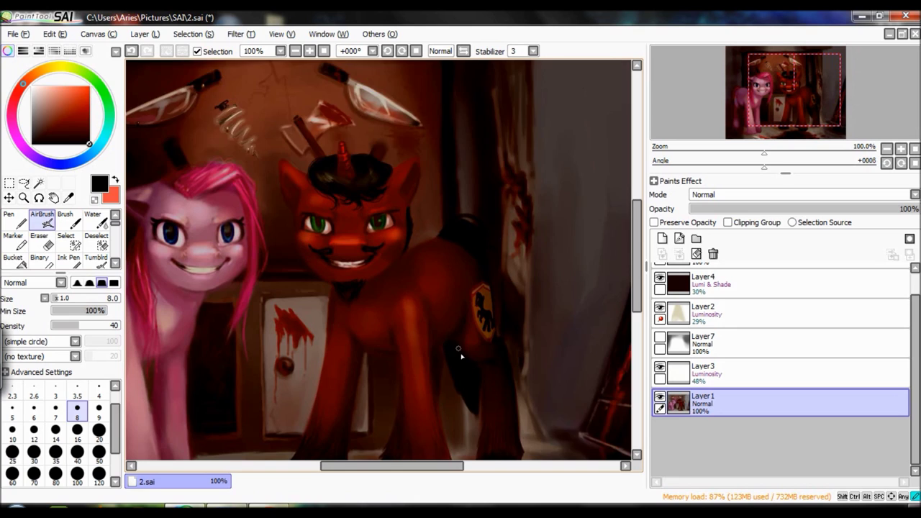
scroll(460, 353, down, 3)
key(])
key(ctrl+z)
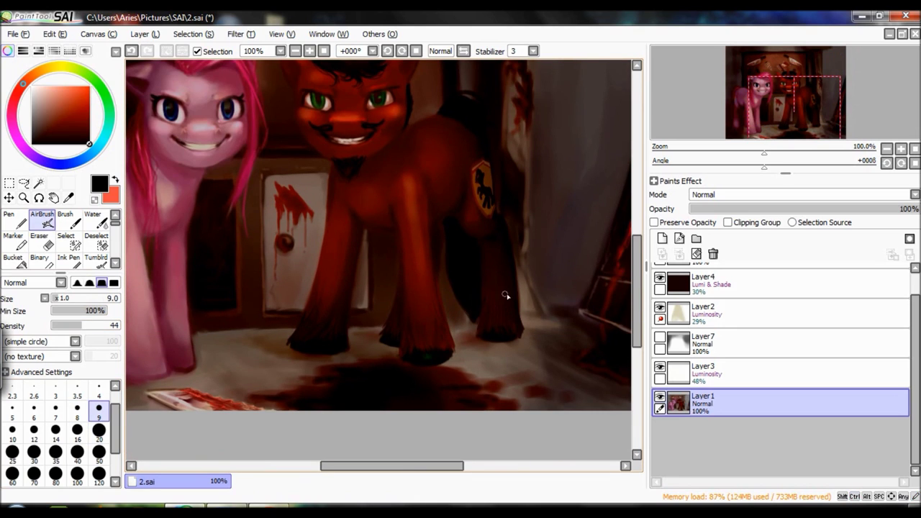
Add a curled tip and loose hairs to the red pony's black tail with the AirBrush at size 4.
key(bracketleft)
key(bracketleft)
key(bracketleft)
key(bracketleft)
key(bracketleft)
drag(529, 306, 530, 272)
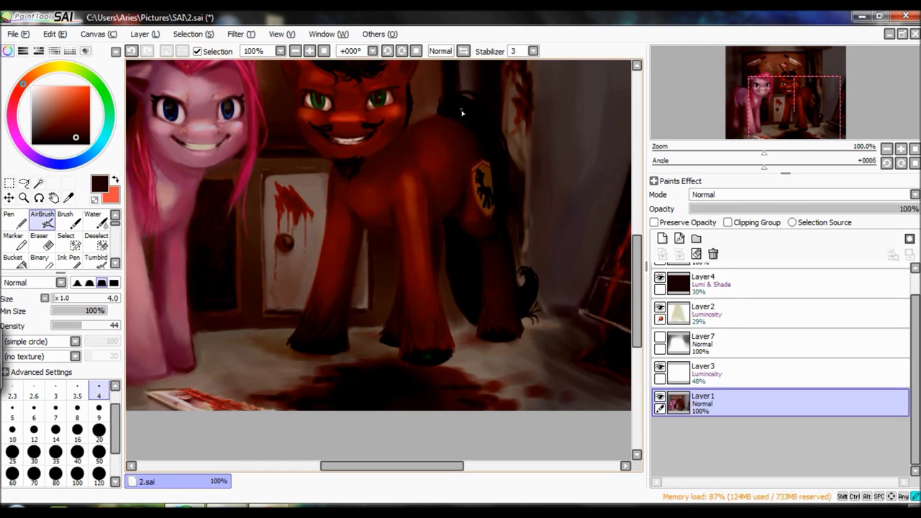
scroll(433, 207, up, 2)
mouse_move(516, 373)
mouse_down()
mouse_move(532, 374)
mouse_move(525, 399)
mouse_up()
key(w)
key(a)
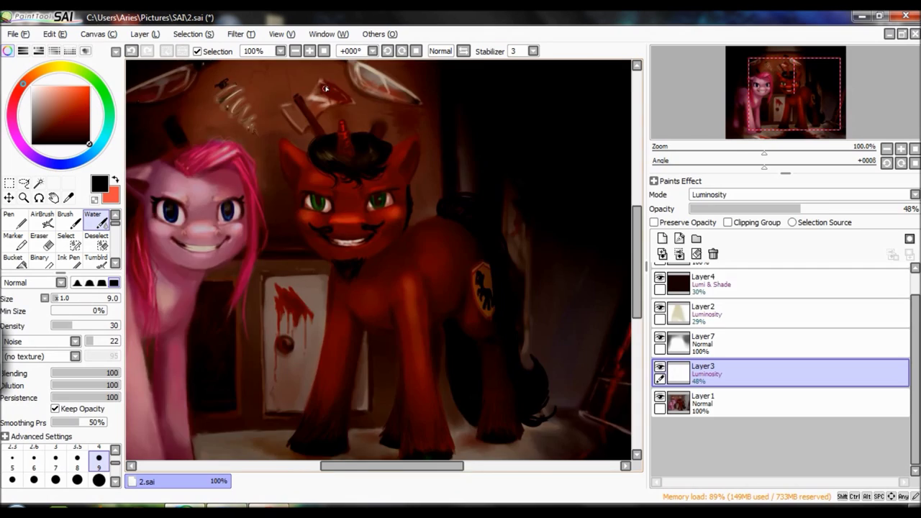
Show Layer7, set its blending mode to Lumi & Shade and lower its opacity to 6%.
key(minus)
scroll(904, 284, up, 2)
click(791, 308)
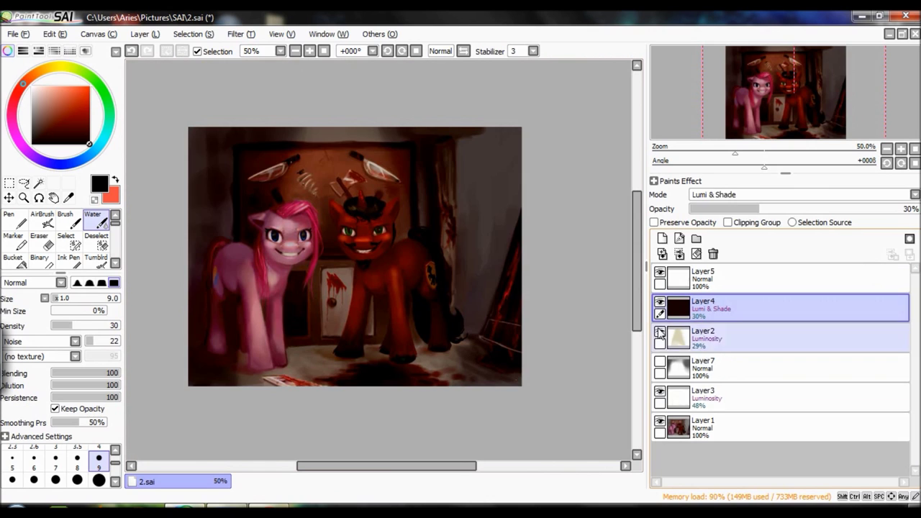
click(791, 367)
click(791, 195)
click(709, 288)
click(715, 208)
drag(714, 210, 701, 210)
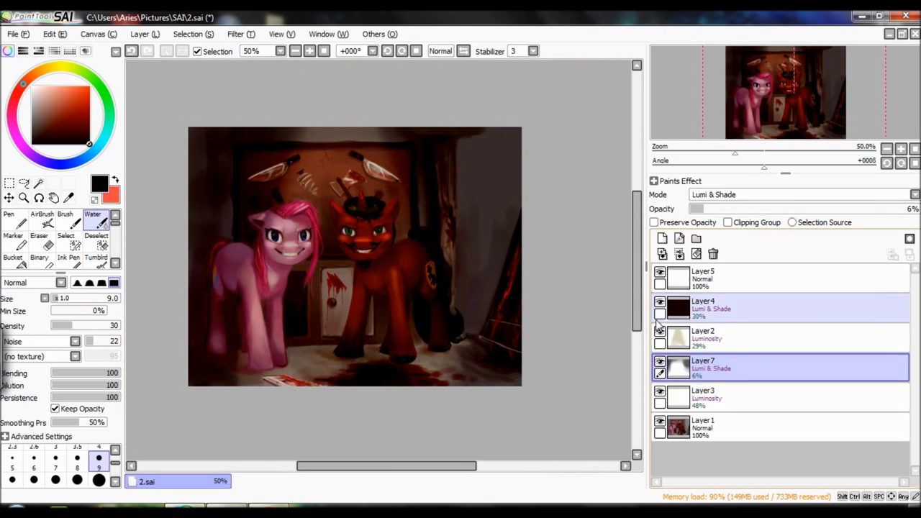
Raise Layer7 to 16% opacity and paint a black floor shadow by the pink pony's hooves with the AirBrush, blending it with Water.
key(a)
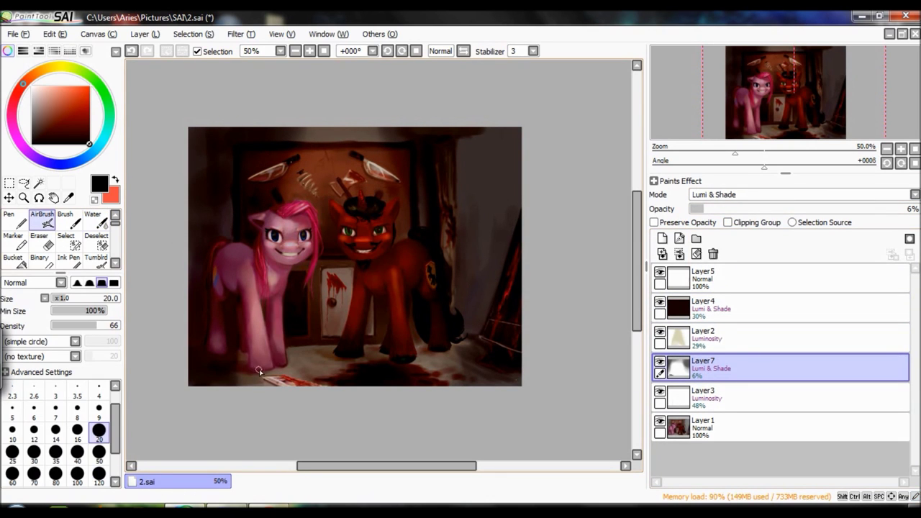
scroll(260, 372, up, 2)
scroll(623, 332, left, 3)
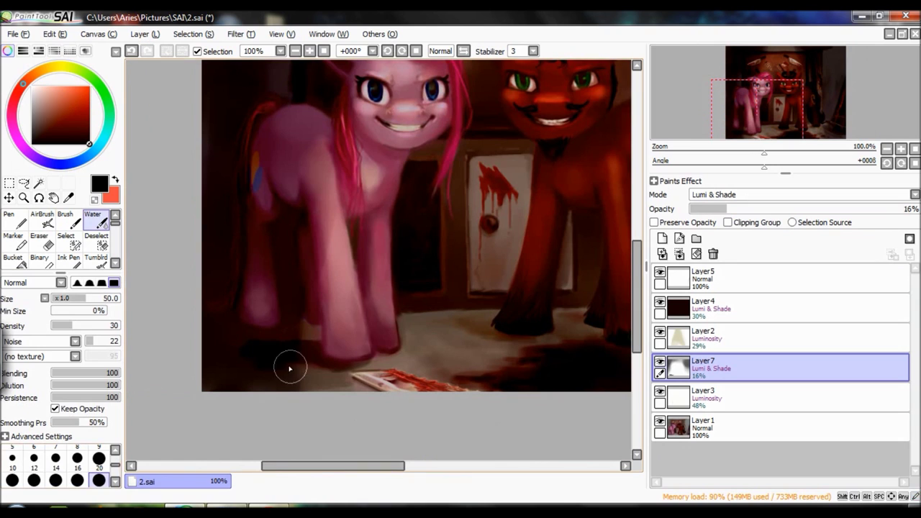
key(bracketleft)
key(bracketleft)
key(bracketleft)
key(bracketleft)
key(bracketleft)
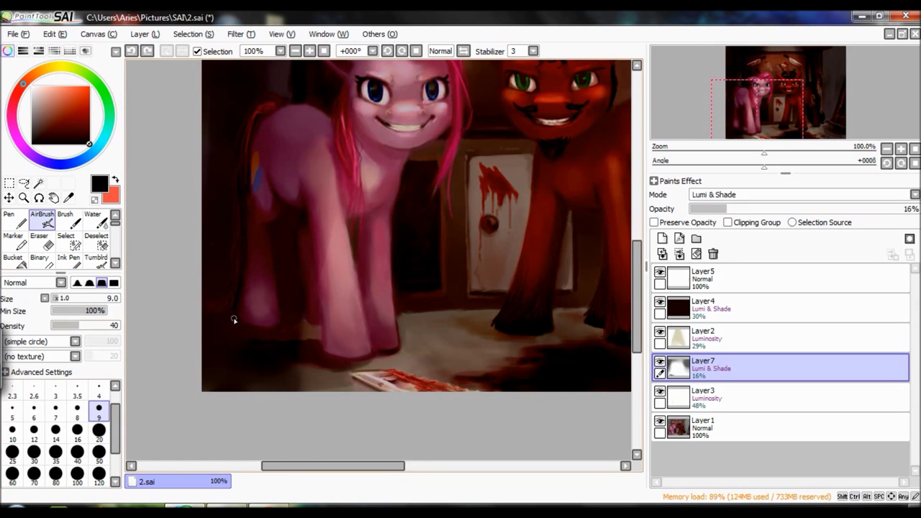
Refine the floor shadow under the pink pony on Layer7 using the AirBrush at size 9 and Water at size 20.
key(w)
key(v)
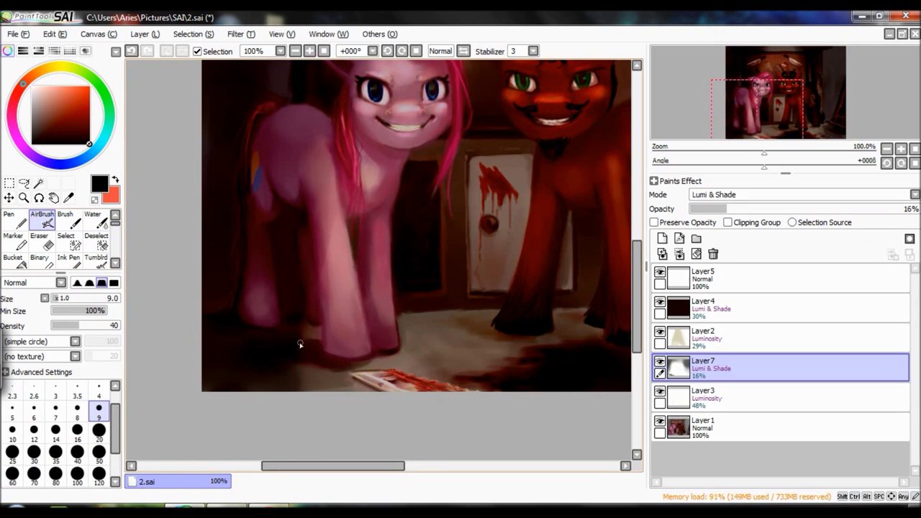
key(bracketright)
key(bracketright)
key(bracketright)
key(bracketright)
key(bracketright)
key(w)
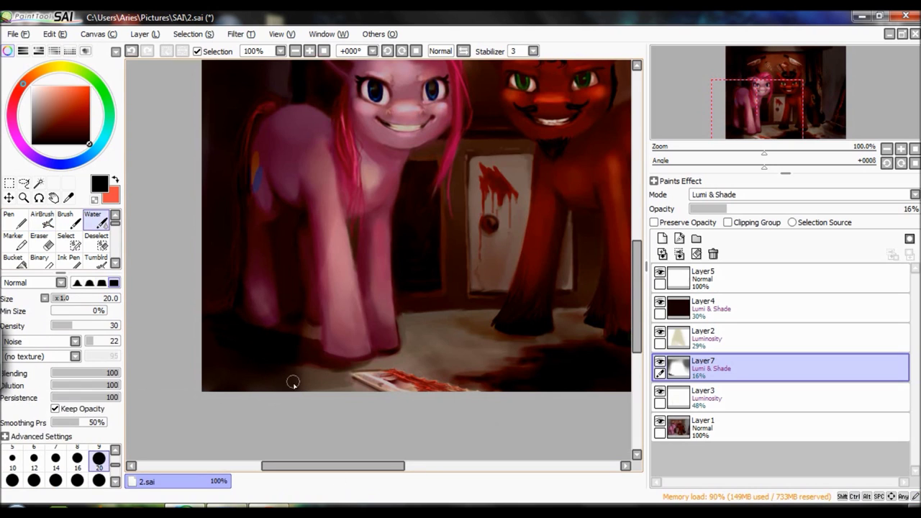
key(v)
key(bracketleft)
key(bracketleft)
key(bracketleft)
key(bracketleft)
key(bracketleft)
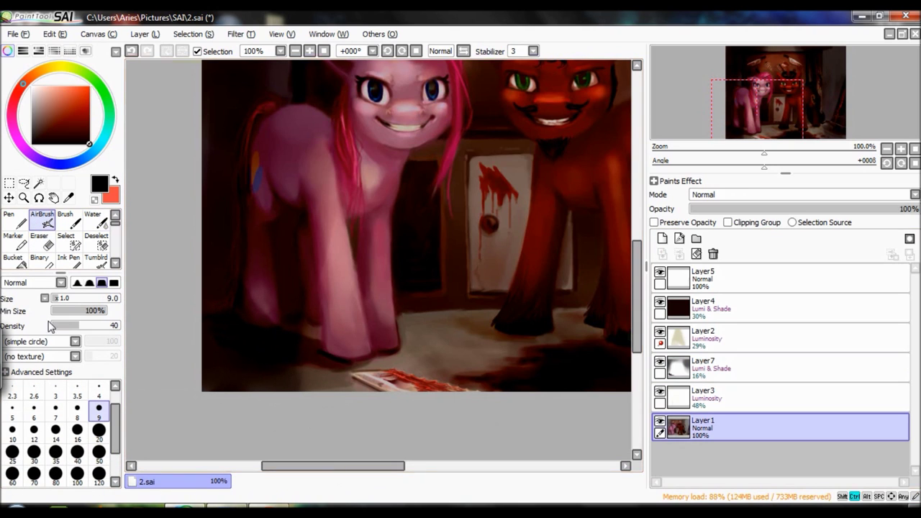
Tint the area around the pink pony's hooves dark red on Layer1 with the AirBrush at size 20 and density 4.
ctrl+shift+click(351, 372)
alt+click(350, 372)
key(w)
key(v)
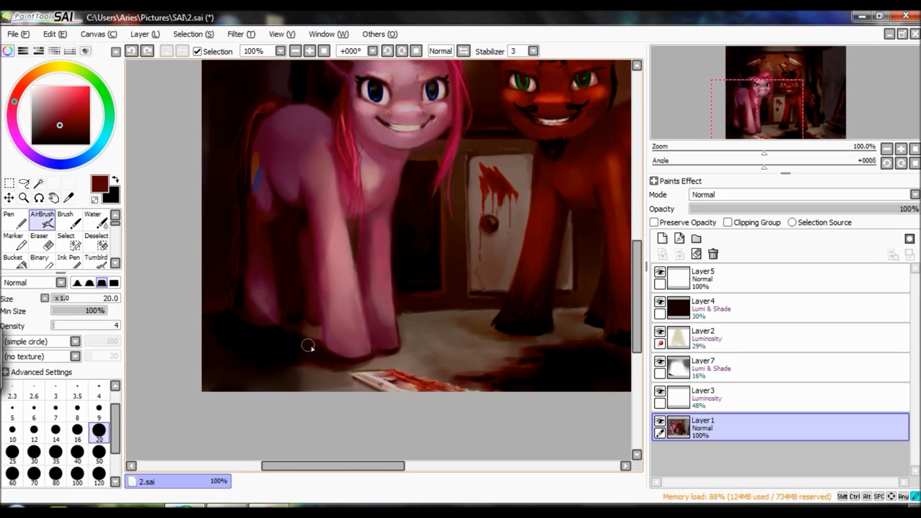
key(e)
drag(376, 353, 220, 353)
key(w)
Darken the red pony's hind legs and hooves in black on Layer7 with the AirBrush at size 20 and blend with Water.
ctrl+shift+click(160, 298)
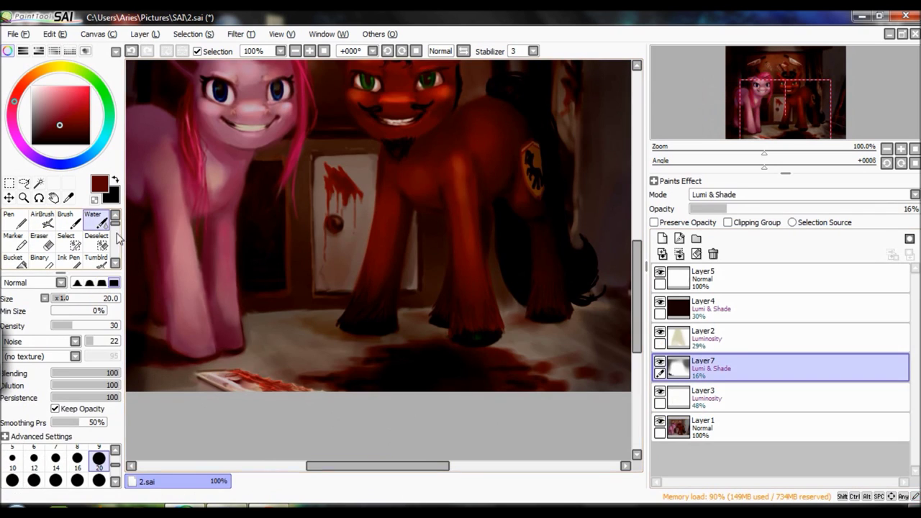
key(v)
key(x)
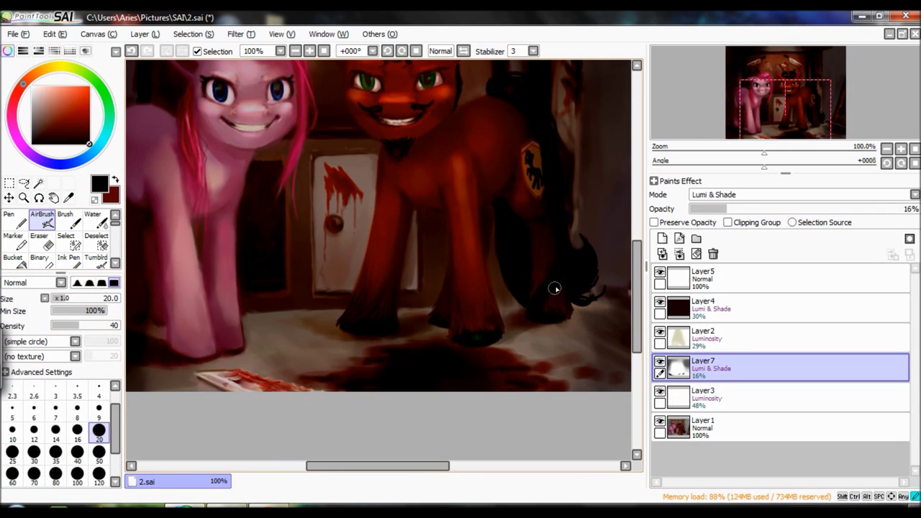
key(w)
Shade around the red pony's hooves on Layer1 in dark red and black with the AirBrush and blend with Water at size 20.
ctrl+shift+click(518, 334)
key(v)
key(x)
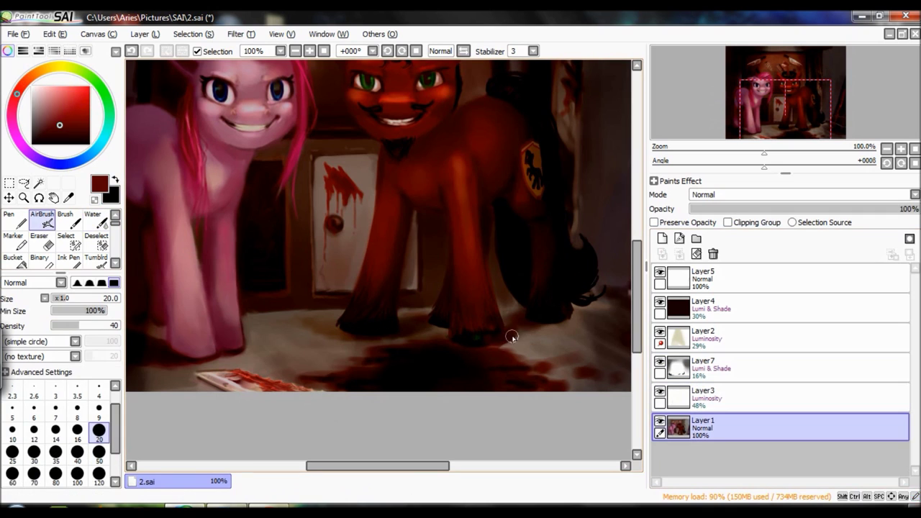
key(x)
key(w)
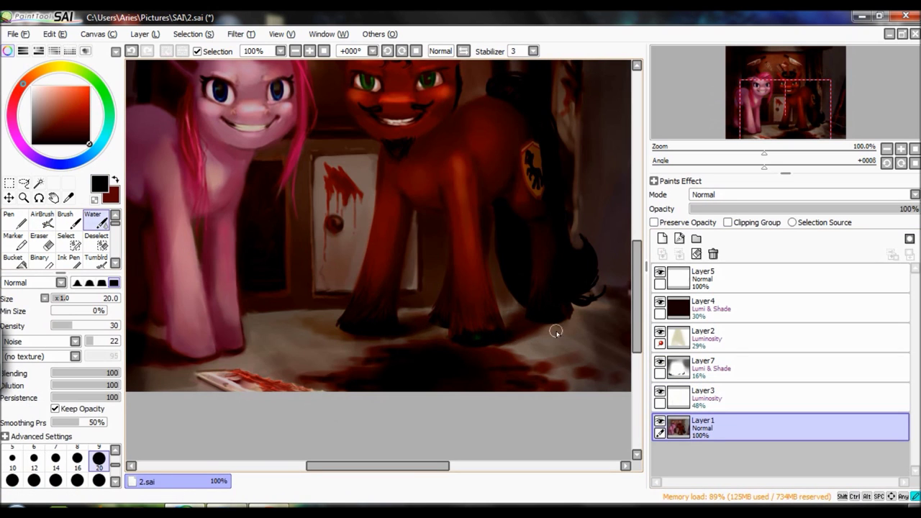
Darken the cabinet's lower edge between the ponies in dark brown on Layer1, and blend the hoof shadows on Layer7 with Water.
drag(248, 310, 497, 297)
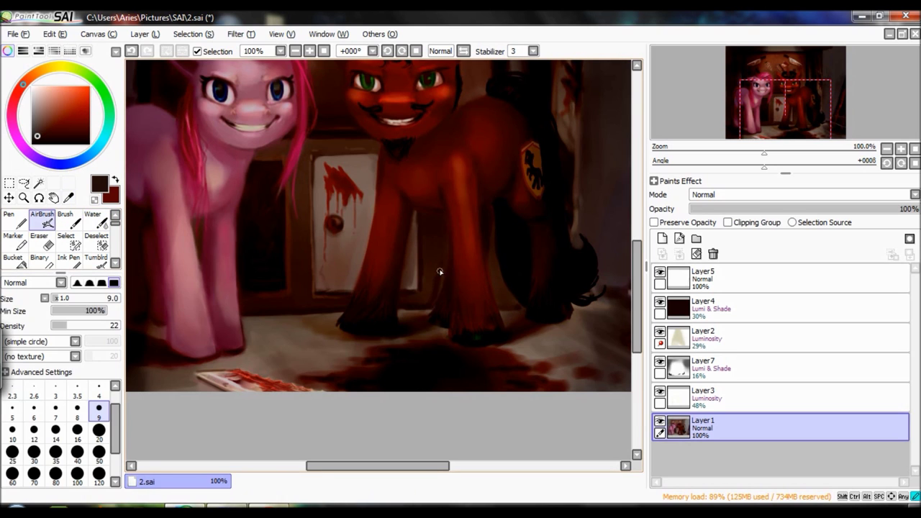
click(707, 394)
click(705, 367)
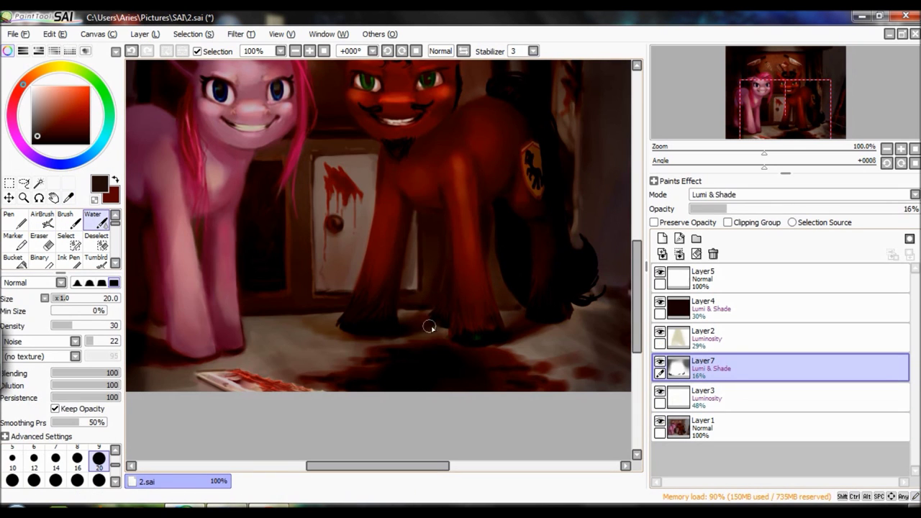
scroll(418, 322, up, 2)
Touch up the red pony's teeth in pale cream on Layer1 with the AirBrush at size 4 and density 6.
ctrl+shift+click(410, 345)
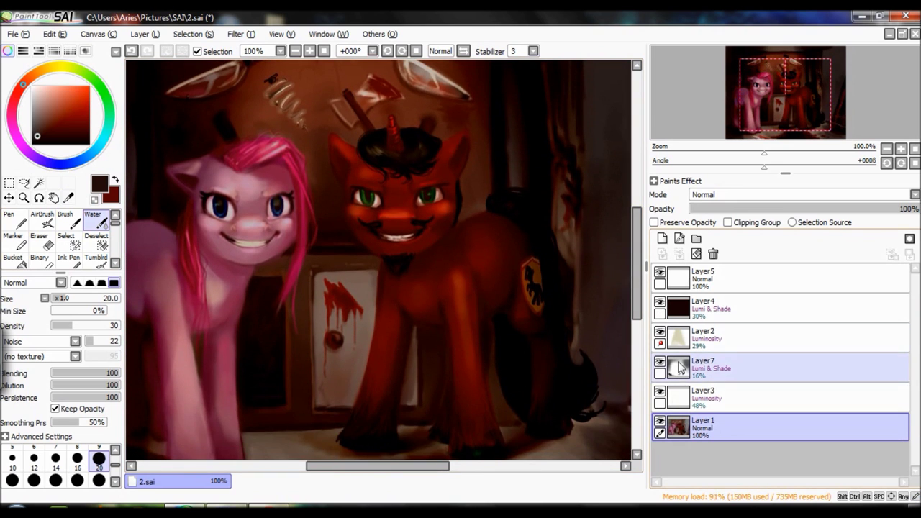
scroll(374, 137, up, 2)
alt+click(406, 209)
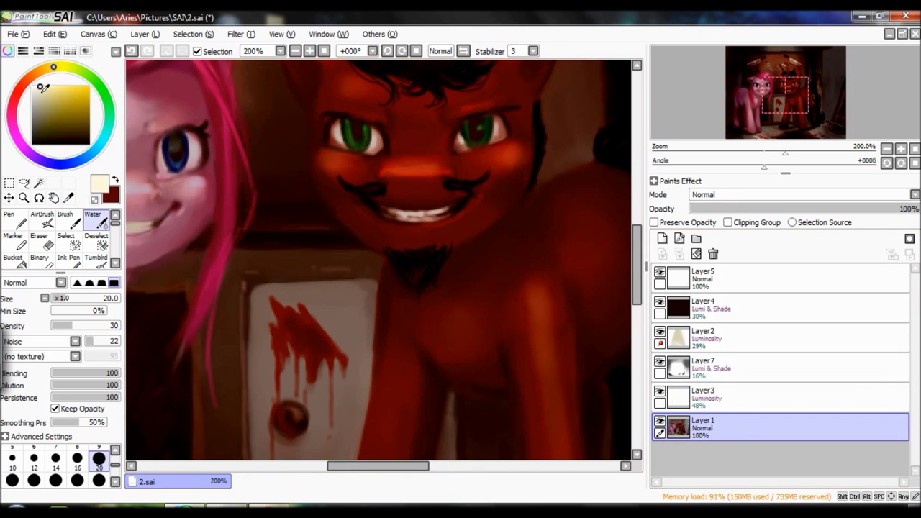
key(v)
scroll(382, 331, down, 3)
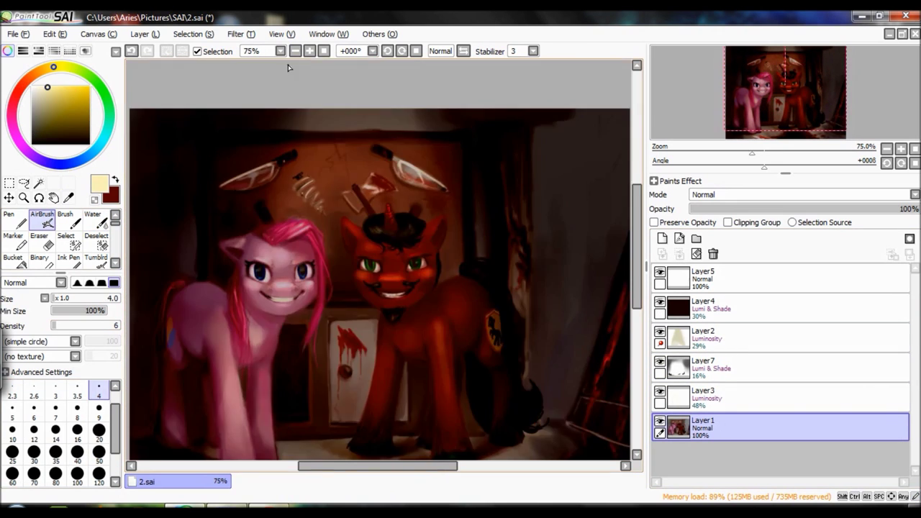
Deepen the inner end of the pink pony's brow in dark pink on Layer1 with the AirBrush at size 9.
click(309, 51)
scroll(622, 290, down, 2)
drag(377, 465, 354, 465)
click(309, 50)
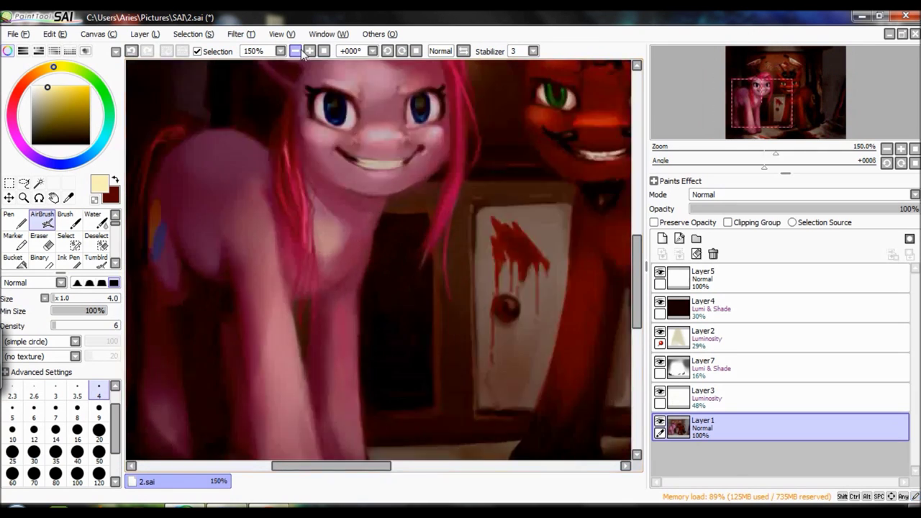
scroll(344, 217, up, 2)
key(x)
alt+click(267, 187)
key(bracketright)
key(bracketright)
key(bracketright)
key(bracketright)
key(bracketright)
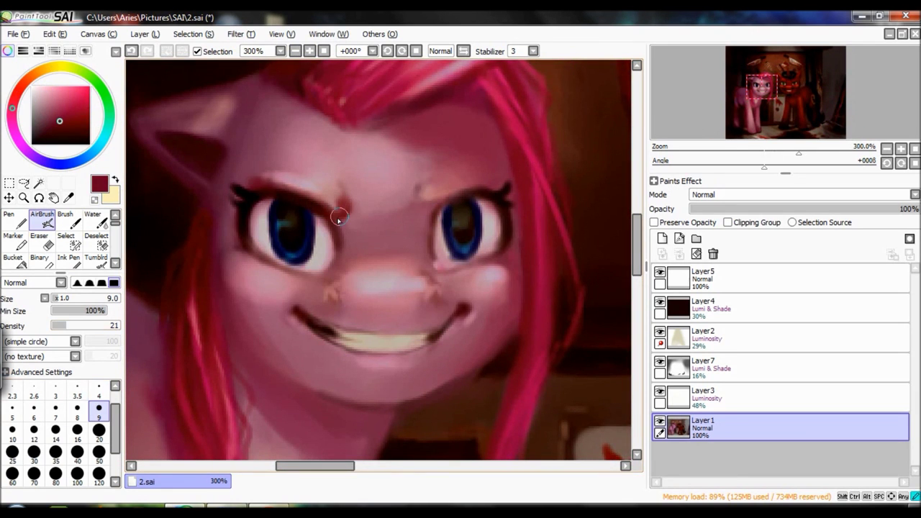
Shade the pink pony's other brow and forehead in muted mauve and blend them with Water at size 20.
alt+click(484, 164)
key(c)
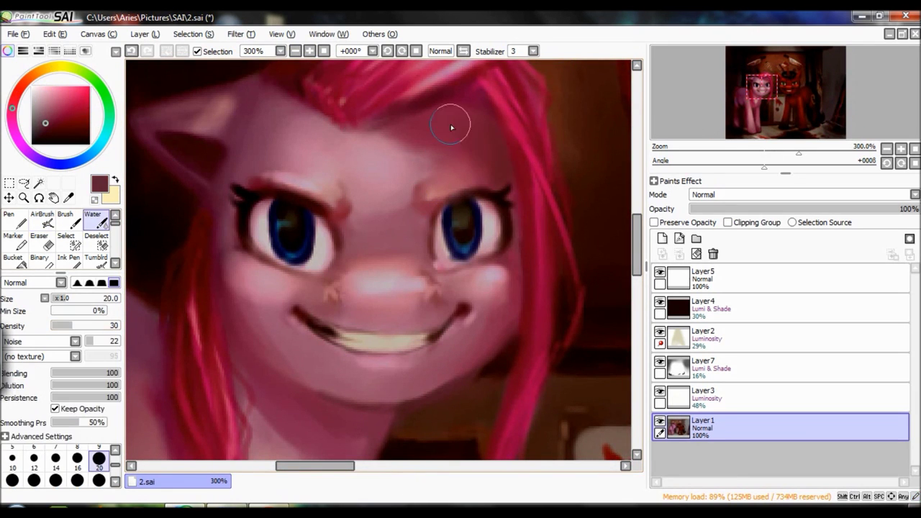
scroll(251, 161, down, 2)
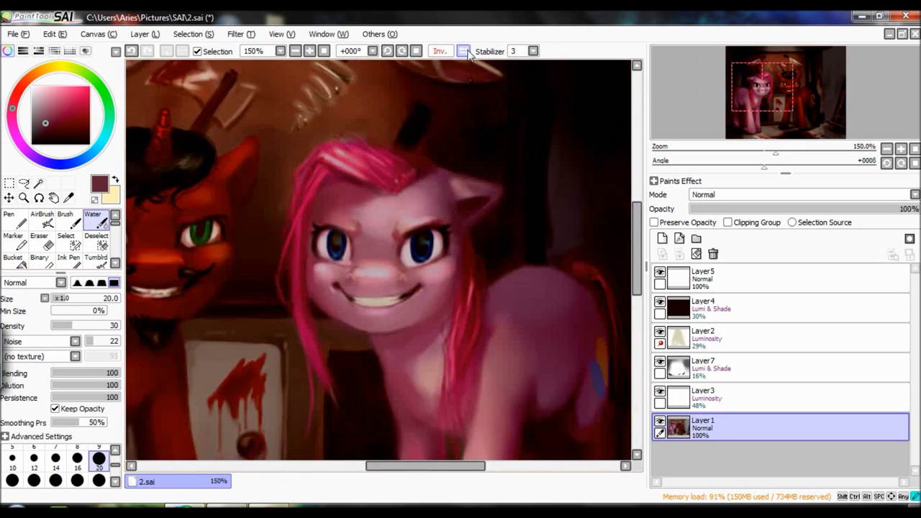
Darken the underside of the pink pony's chin in dark brown on Layer1 with the AirBrush at size 4 and density 11.
scroll(456, 391, up, 2)
key(v)
scroll(456, 391, down, 3)
drag(377, 329, 397, 336)
key(c)
key(v)
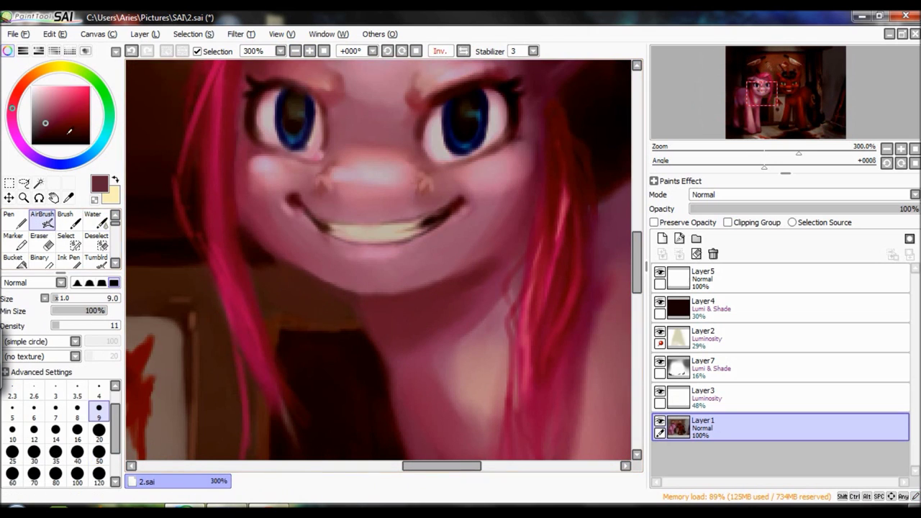
key(bracketleft)
key(bracketleft)
key(bracketleft)
key(bracketleft)
key(bracketleft)
alt+click(283, 264)
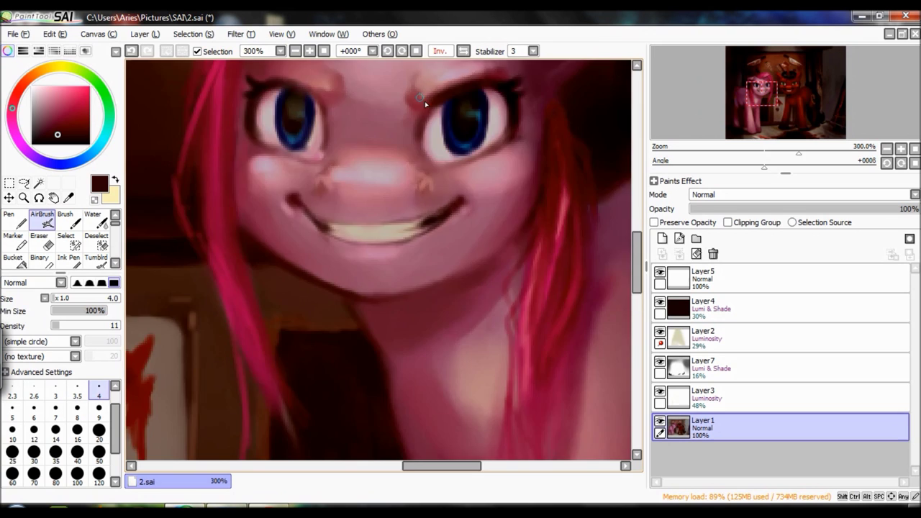
Deepen the red pony's jawline in dark brown on Layer1 and blend it with Water at size 20.
scroll(432, 209, down, 2)
scroll(342, 195, up, 2)
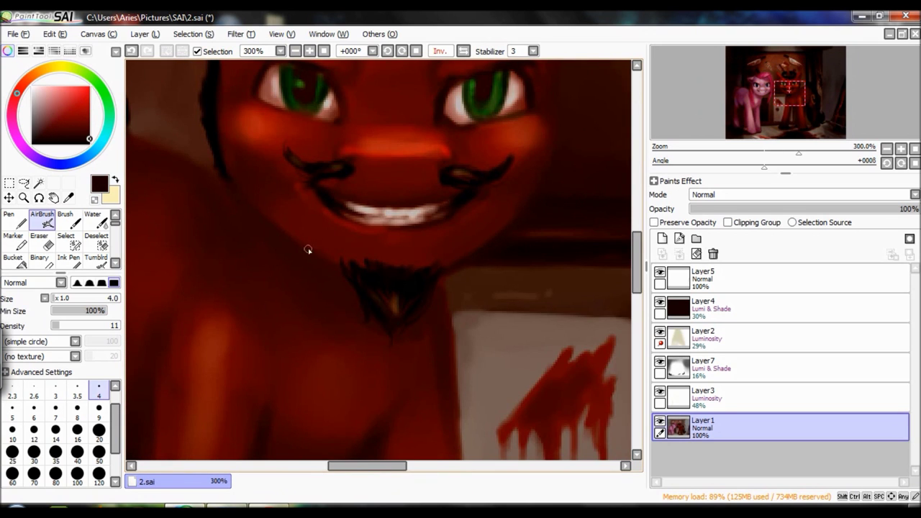
scroll(308, 249, up, 3)
key(c)
drag(509, 318, 543, 288)
key(v)
key(c)
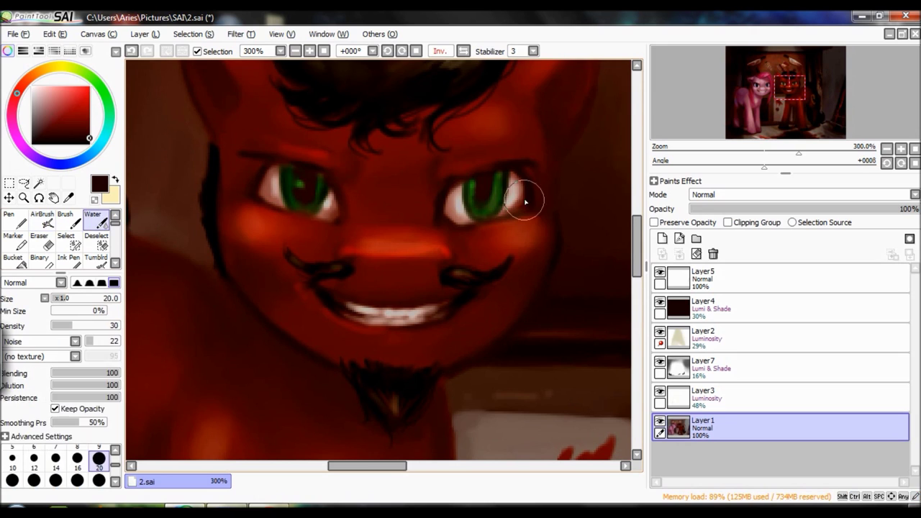
Undo the last blend stroke and darken the red pony's pupil and inner brows at size 4, using AirBrush density 25.
key(ctrl+z)
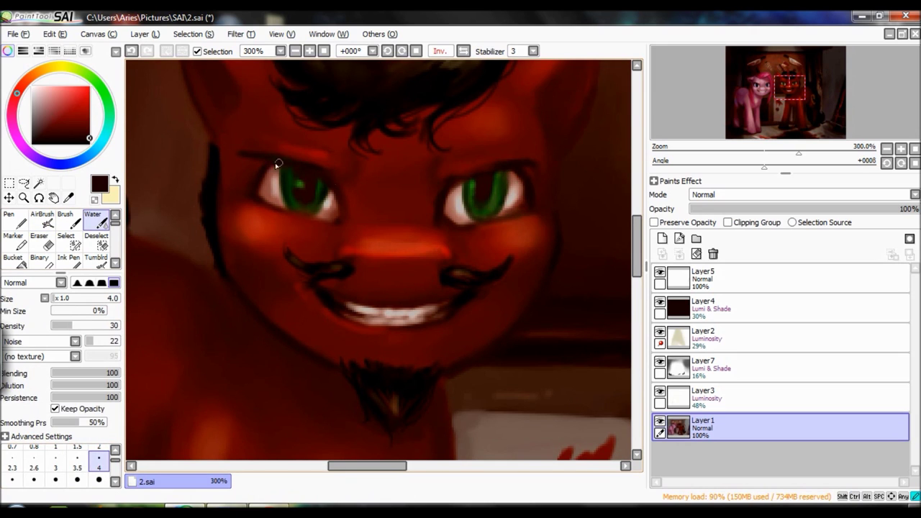
key(v)
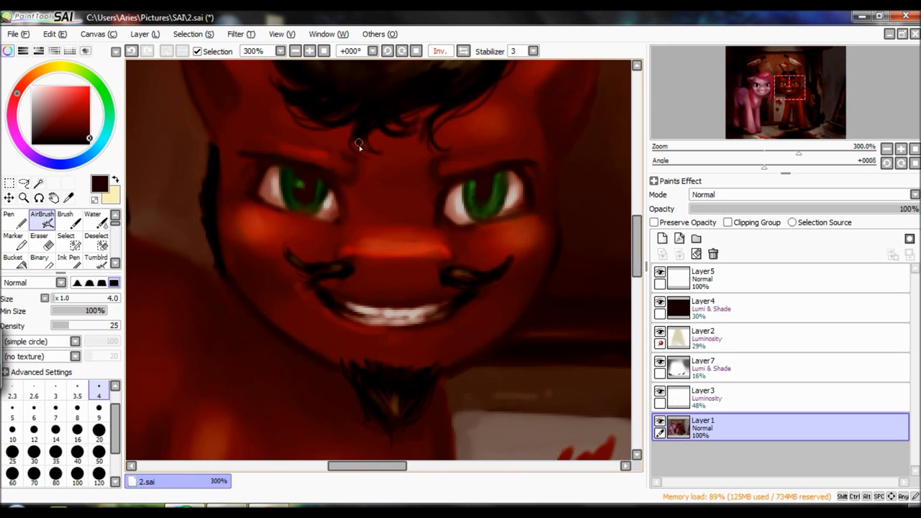
scroll(380, 250, down, 2)
scroll(380, 250, up, 1)
key(c)
key(v)
Highlight the red pony's front leg in orange-red on Layer1 with the AirBrush at size 8 and density 5.
click(89, 90)
click(54, 325)
click(77, 408)
click(277, 257)
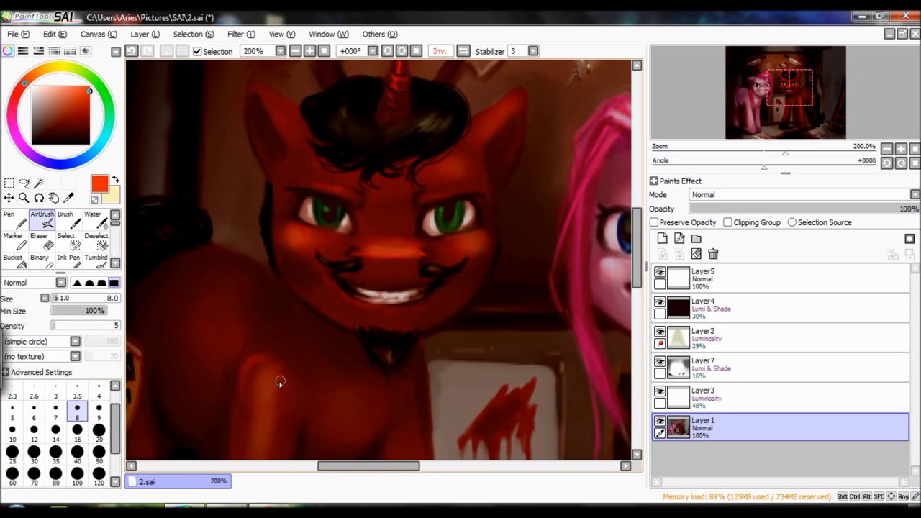
Touch up the light around the ponies' hooves in pale cream on Layer3 with the AirBrush at sizes 40 and 20.
scroll(256, 355, down, 4)
key(x)
click(719, 397)
click(77, 451)
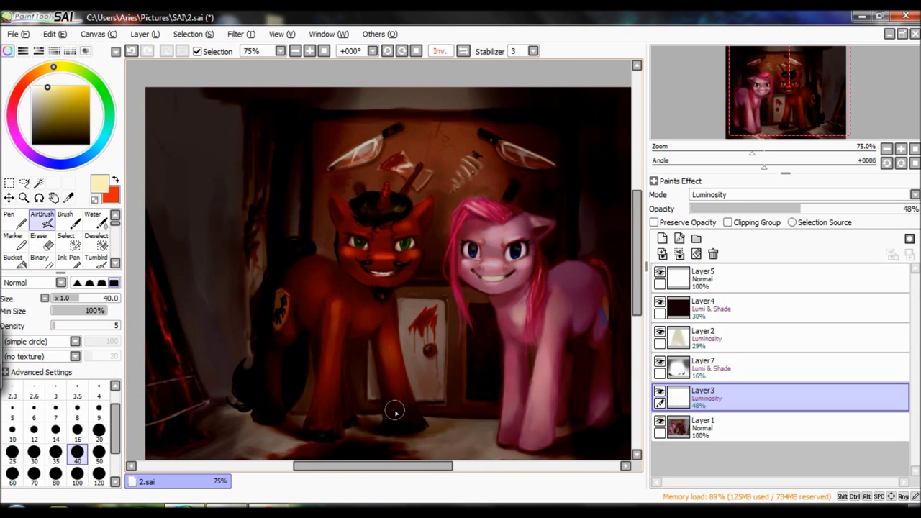
key(bracketleft)
key(bracketleft)
key(bracketleft)
key(bracketleft)
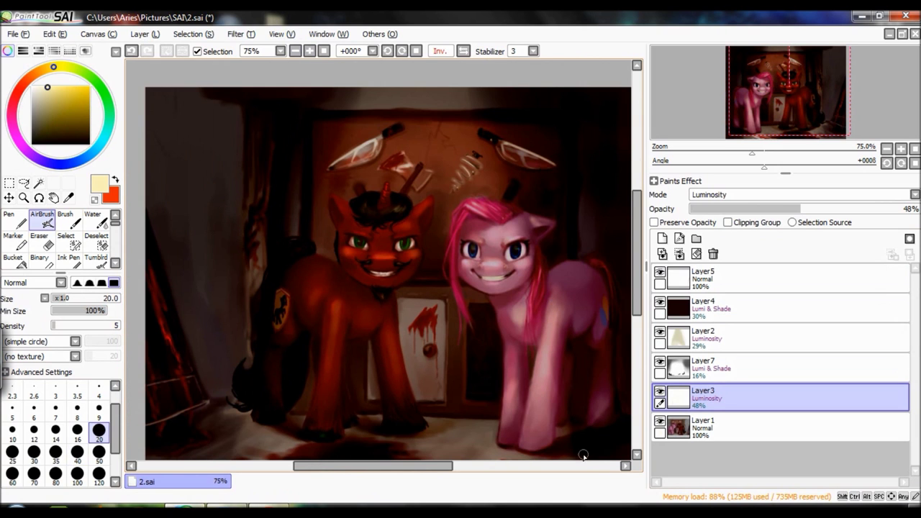
Brush a peach glow over the red pony on a new Overlay layer at size 50 and merge it into Layer1.
scroll(527, 323, down, 3)
key(h)
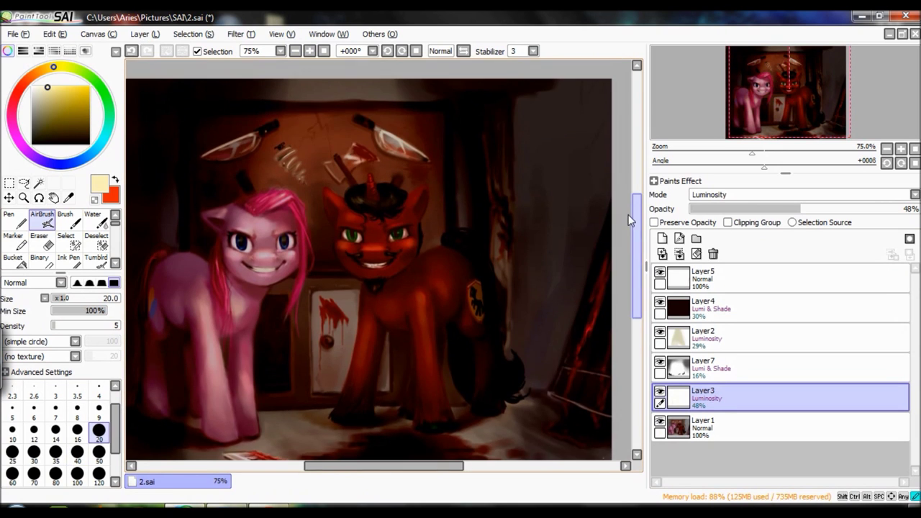
key(ctrl+shift+n)
key(ctrl+plus)
key(bracketright)
key(bracketright)
key(bracketright)
key(bracketright)
key(bracketright)
scroll(730, 194, down, 3)
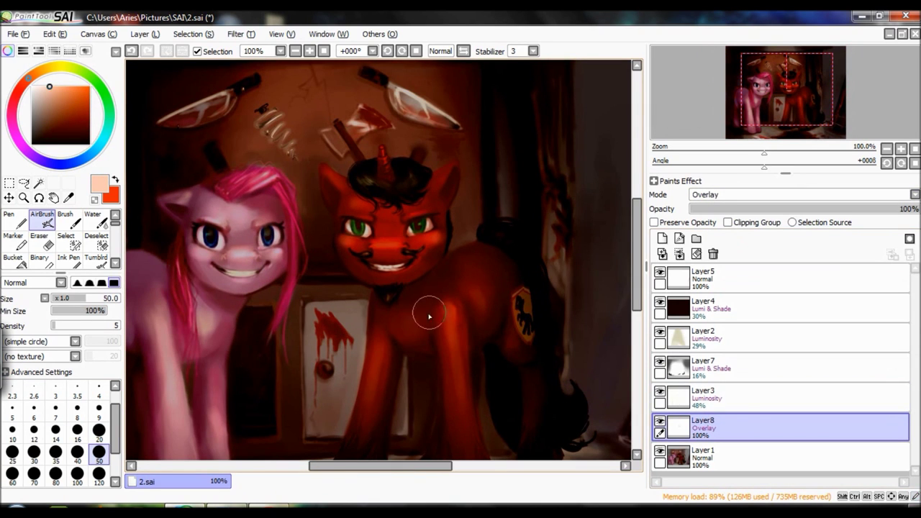
click(679, 253)
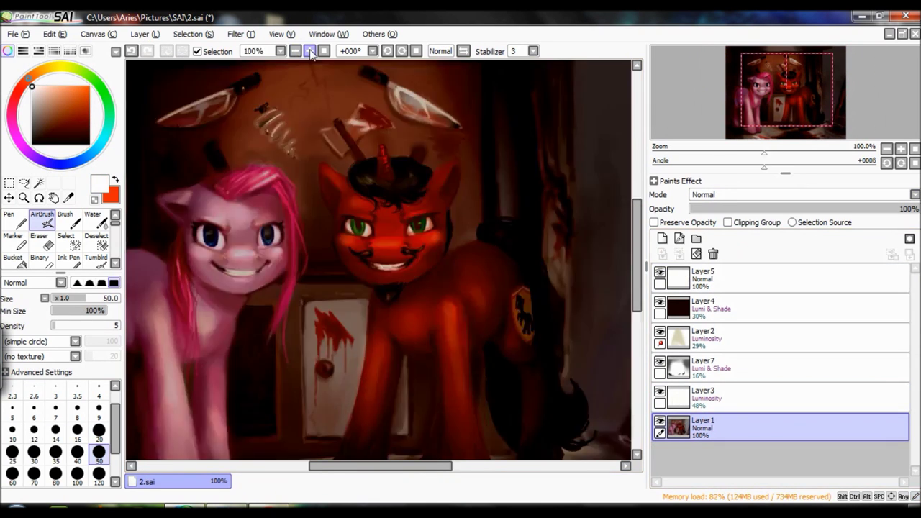
Add a Normal layer above Layer5 and paint a dark red drip beside the red pony's fringe with the AirBrush at size 9.
key(ctrl+minus)
key(h)
click(734, 274)
key(ctrl+plus)
key(ctrl+plus)
click(99, 408)
alt+click(346, 120)
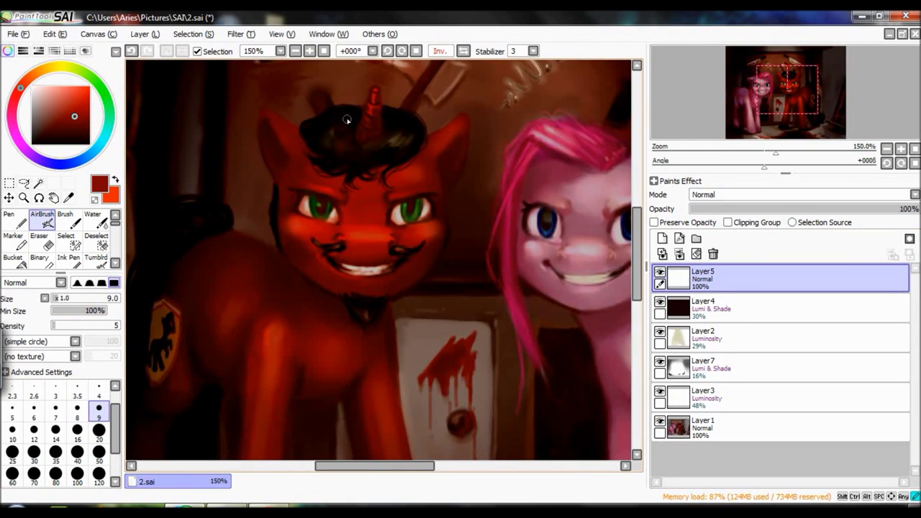
key(ctrl+shift+n)
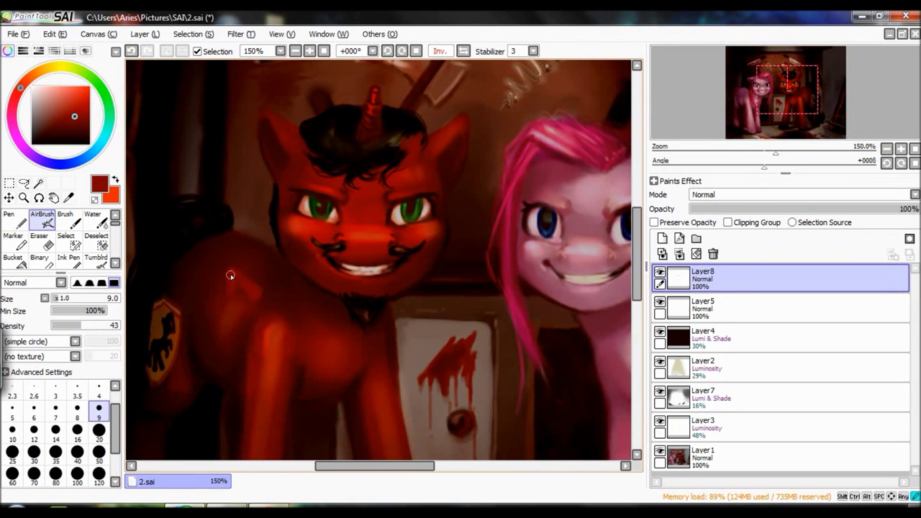
Paint dark red blood smears on the red pony's back with the AirBrush at density 43 and blend them with Water.
alt+click(252, 295)
click(241, 34)
click(277, 50)
key(Escape)
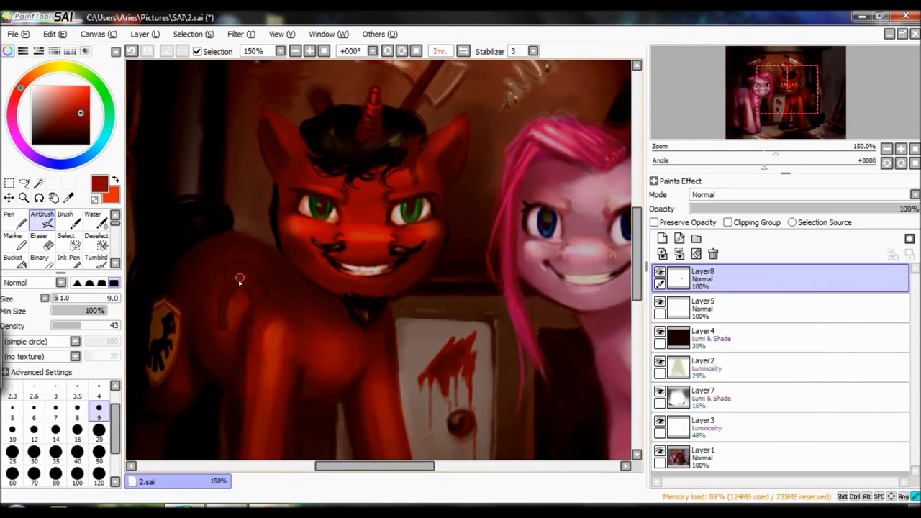
key(w)
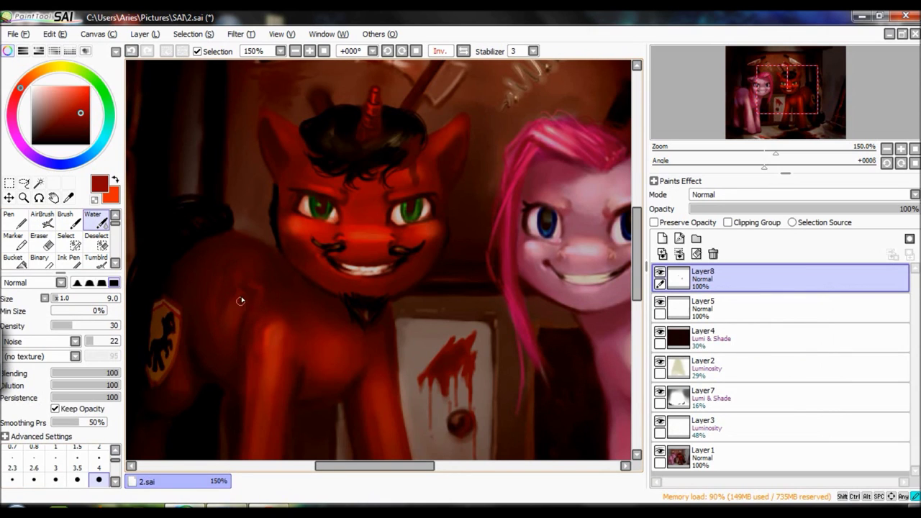
Highlight the blood on the red pony's fringe and horn in bright red with the Ink Pen at 2.3 and AirBrush at 4.
scroll(240, 301, down, 2)
click(69, 257)
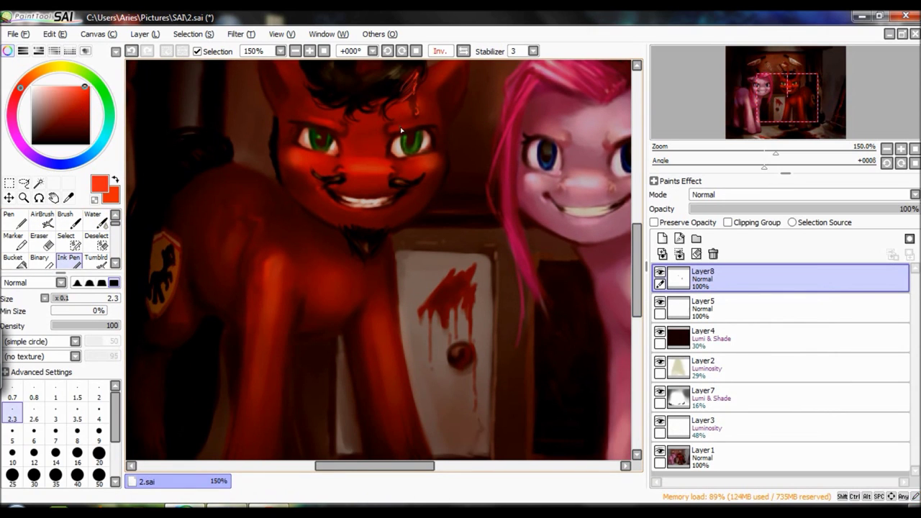
click(42, 217)
scroll(379, 135, up, 2)
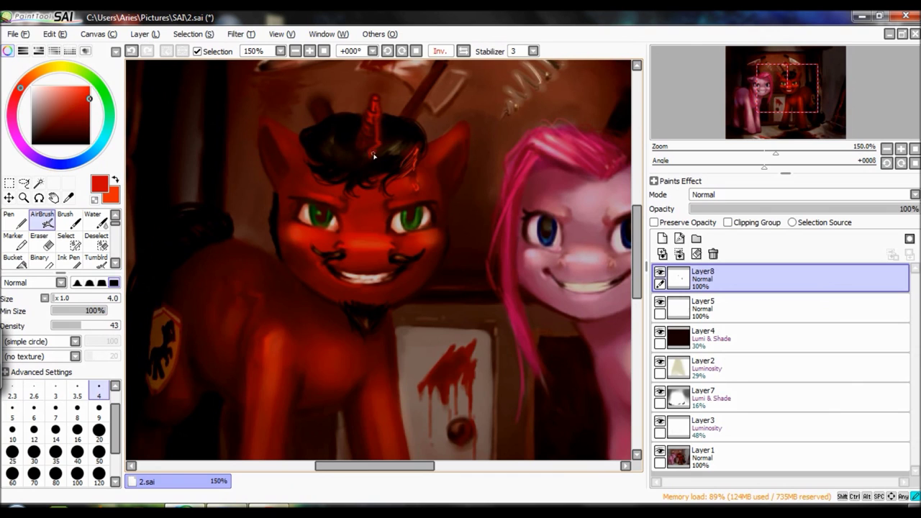
Undo the last stroke and stain the red pony's front leg dark red on Layer8 with the AirBrush at size 20.
scroll(374, 214, down, 4)
key(ctrl+z)
alt+click(402, 357)
key(bracketright)
key(bracketright)
key(bracketright)
key(bracketright)
key(bracketright)
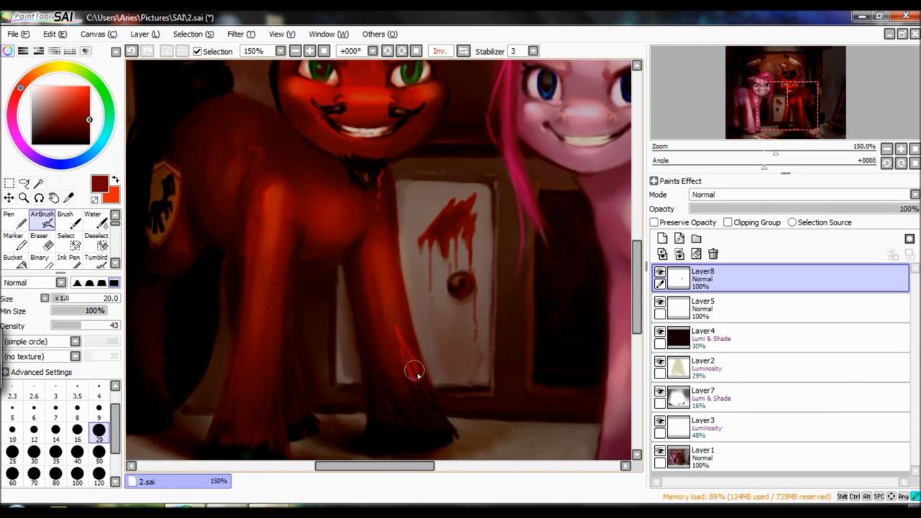
Paint bright red blood drips down the red pony's front legs and over its back with the AirBrush at size 4.
key(bracketleft)
key(bracketleft)
key(bracketleft)
key(bracketleft)
key(bracketleft)
drag(270, 353, 271, 396)
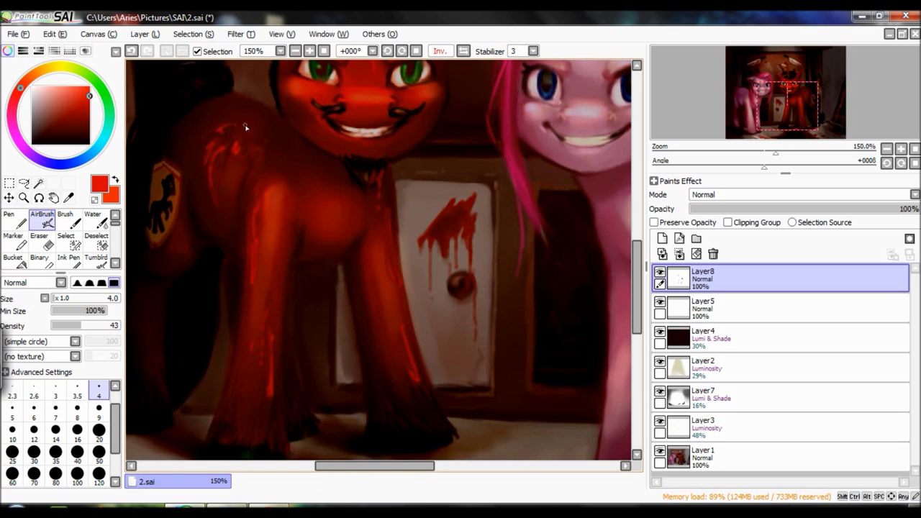
Paint a blood streak down the red pony's forehead and cheek in dark red, with bright red drips at size 4.
scroll(268, 143, up, 5)
alt+click(427, 289)
key(bracketright)
key(bracketright)
key(bracketright)
key(bracketright)
alt+click(426, 290)
key(bracketleft)
key(bracketleft)
key(bracketleft)
key(bracketleft)
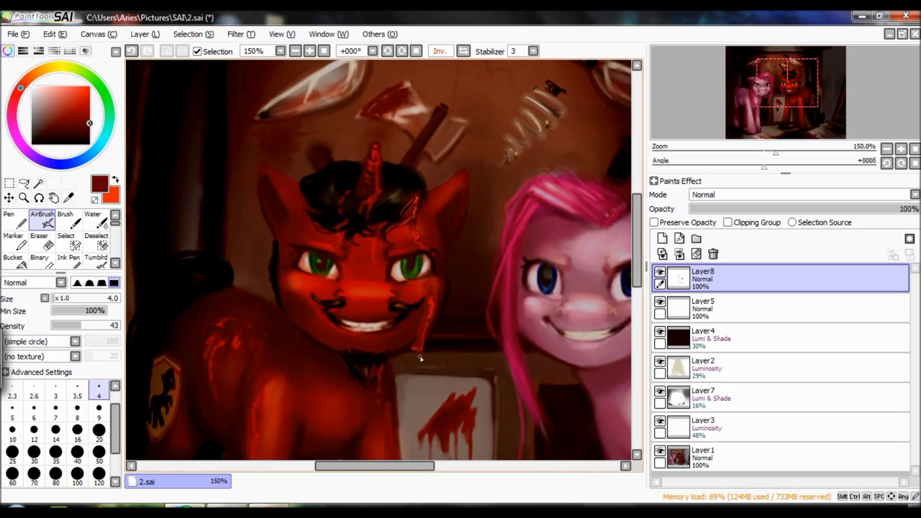
alt+click(421, 344)
Paint dark red blood stains on the pink pony's shoulder, forehead and cheek on Layer8 with the AirBrush at size 9.
drag(422, 344, 424, 194)
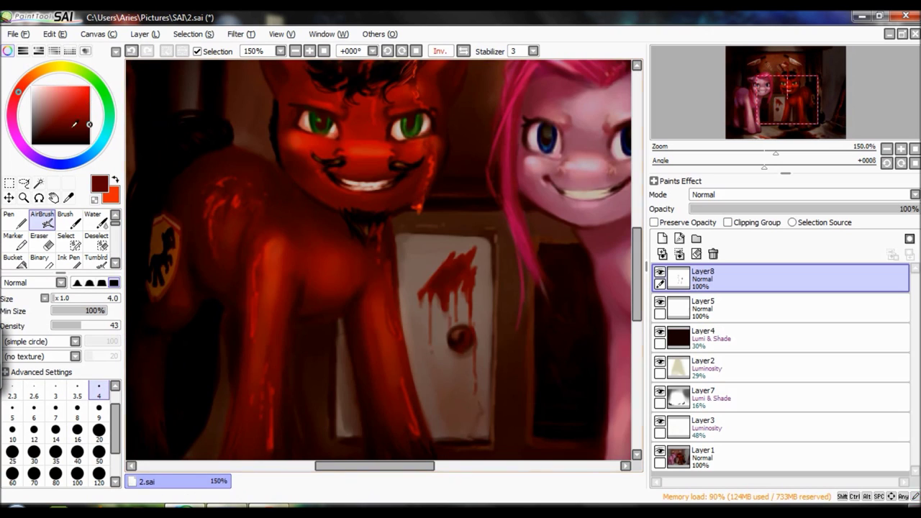
drag(416, 206, 127, 197)
alt+click(432, 317)
key(bracketright)
key(bracketright)
key(bracketright)
key(bracketright)
key(bracketright)
mouse_move(431, 223)
mouse_down()
mouse_move(433, 310)
mouse_move(406, 356)
mouse_up()
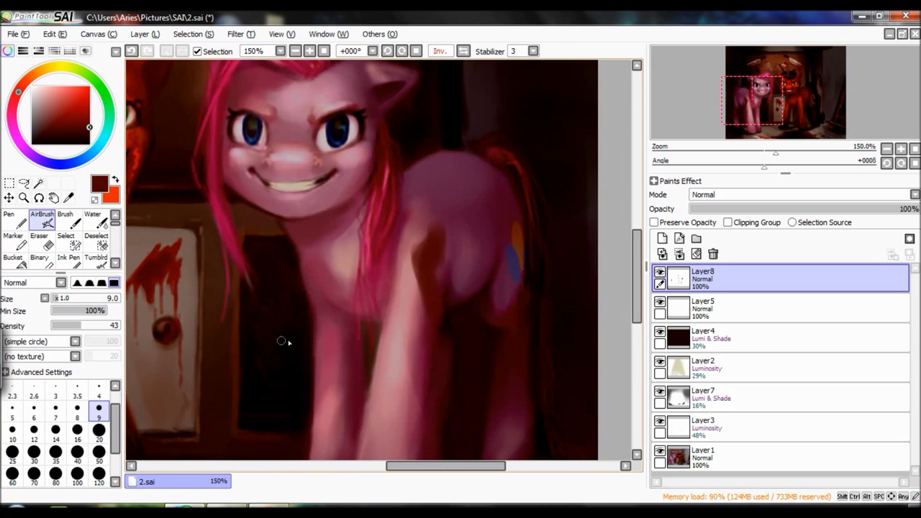
drag(326, 81, 270, 151)
drag(335, 65, 293, 104)
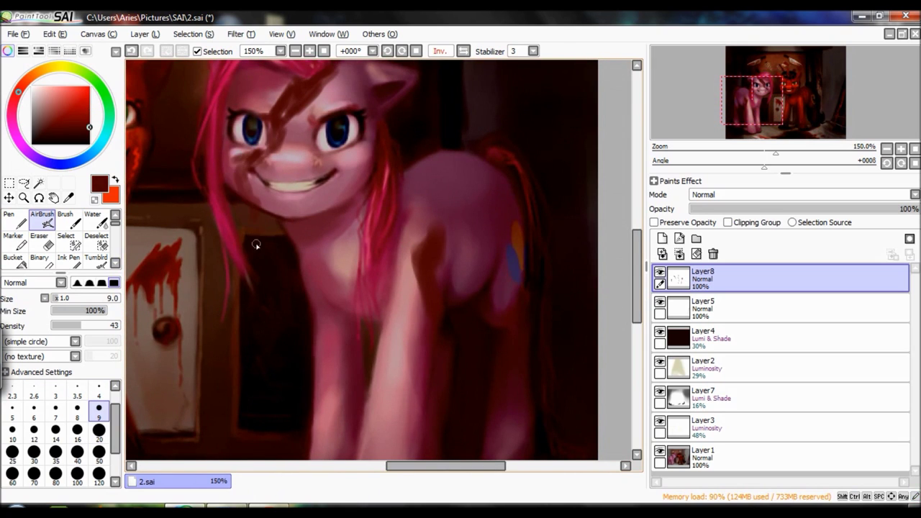
Add red blood drops to the tips of the pink pony's mane with the AirBrush at size 4.
scroll(255, 245, up, 3)
alt+click(228, 315)
key(bracketleft)
key(bracketleft)
key(bracketleft)
key(bracketleft)
key(bracketleft)
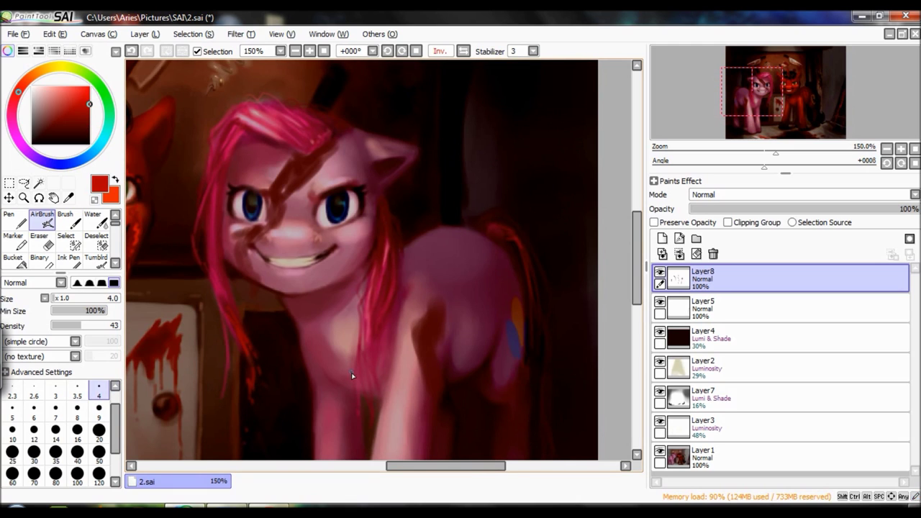
Blend the pink pony's cheek stain with Water at density 70 and widen the forehead splatter in red with the AirBrush at size 9.
key(w)
drag(241, 230, 244, 267)
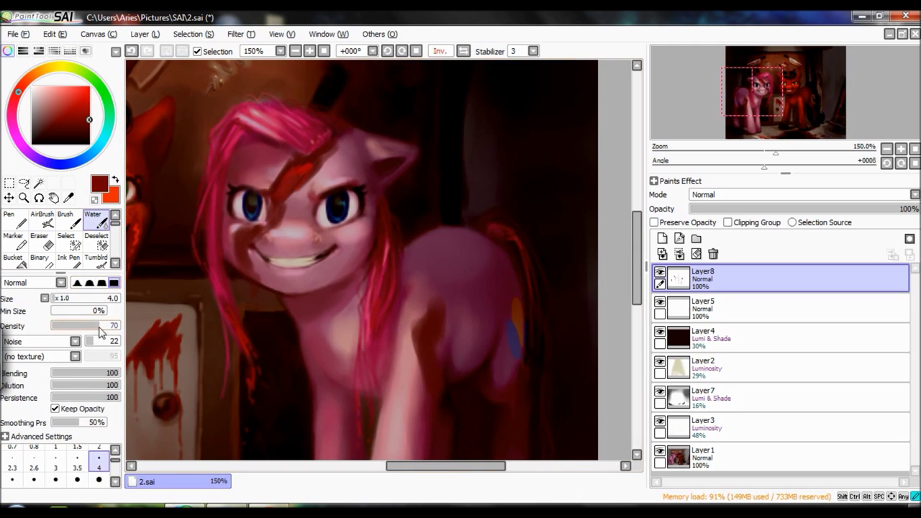
key(a)
key(bracketright)
key(bracketright)
key(bracketright)
key(bracketright)
key(bracketright)
drag(277, 162, 284, 176)
mouse_move(338, 157)
mouse_down()
mouse_move(282, 224)
mouse_move(270, 214)
mouse_up()
alt+click(270, 214)
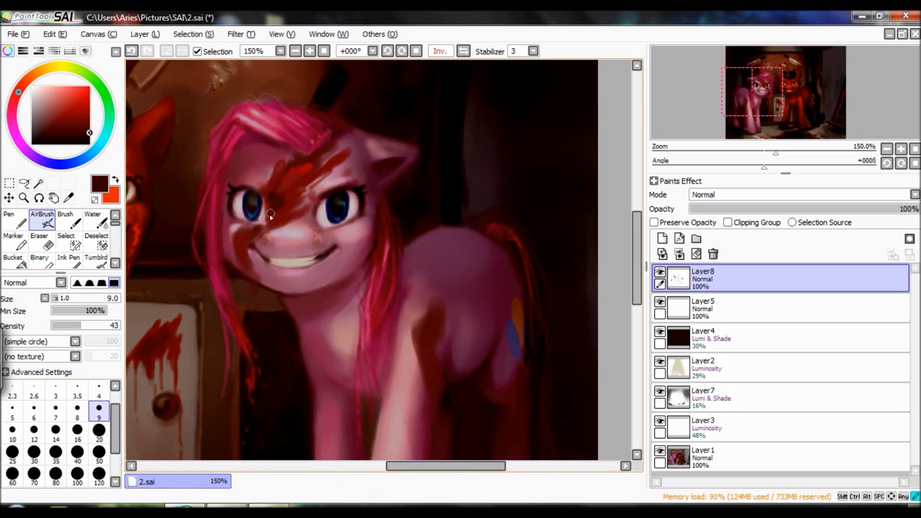
Splatter red blood on the pink pony's front hoof and build up its shoulder stain with the AirBrush at sizes 9 and 4.
scroll(194, 270, down, 3)
alt+click(435, 245)
drag(325, 403, 338, 377)
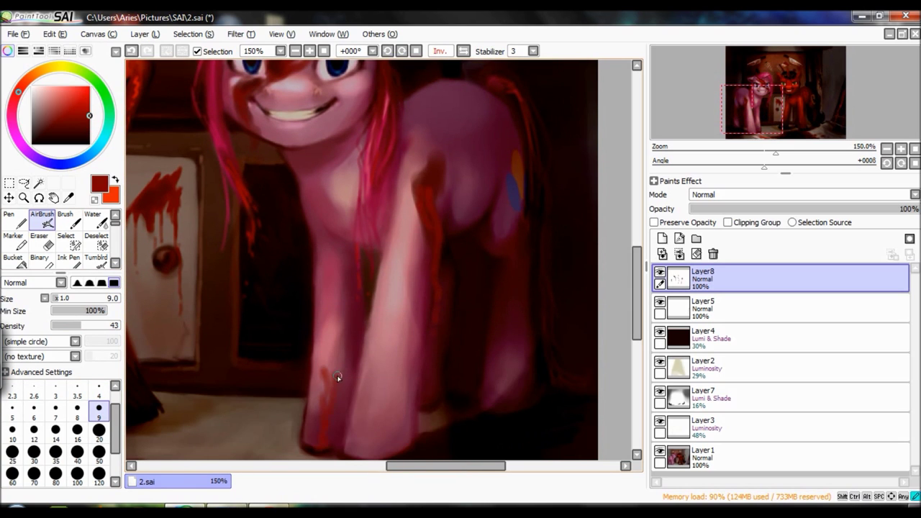
alt+click(443, 214)
drag(443, 214, 417, 194)
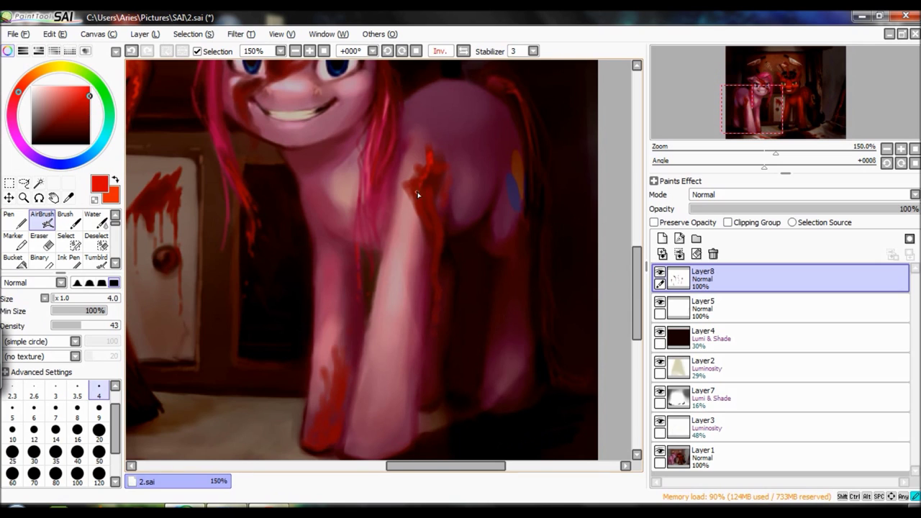
Blend the pink pony's shoulder and forehead blood with Water at density 76 and brighten it in red with the AirBrush.
scroll(328, 414, up, 2)
key(w)
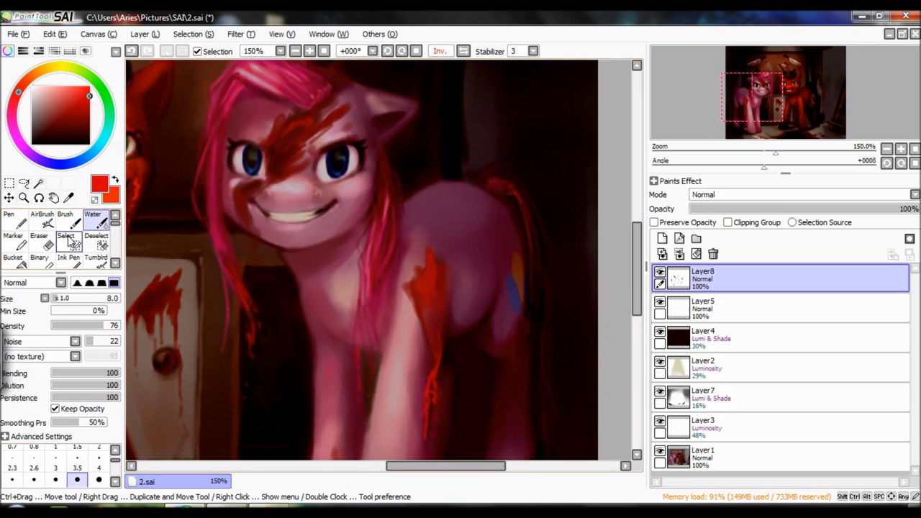
key(a)
key(super)
key(super)
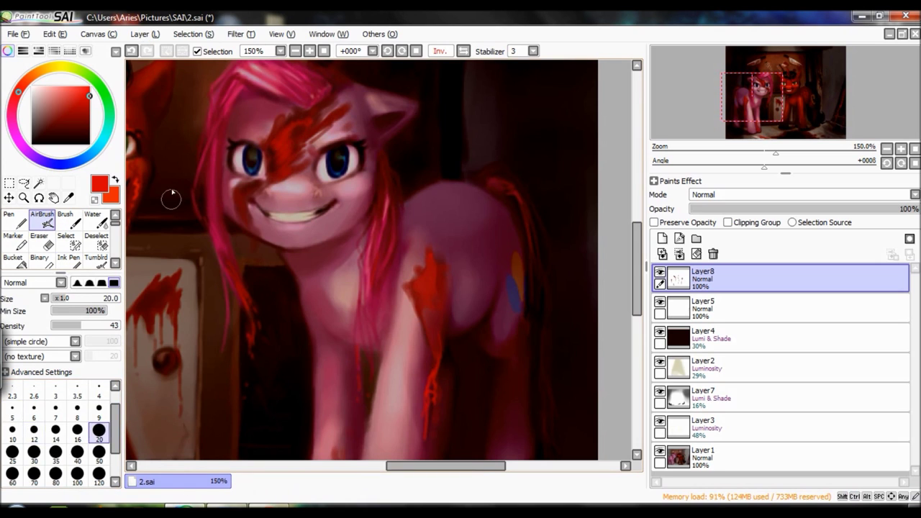
key(w)
key(a)
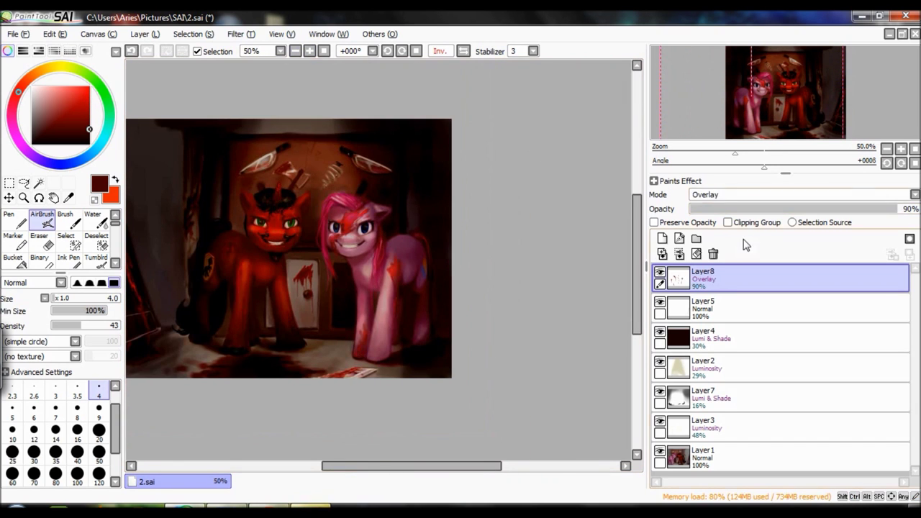
Set Layer8's blending mode to Multiply at 100% opacity and add a new layer above it.
click(727, 195)
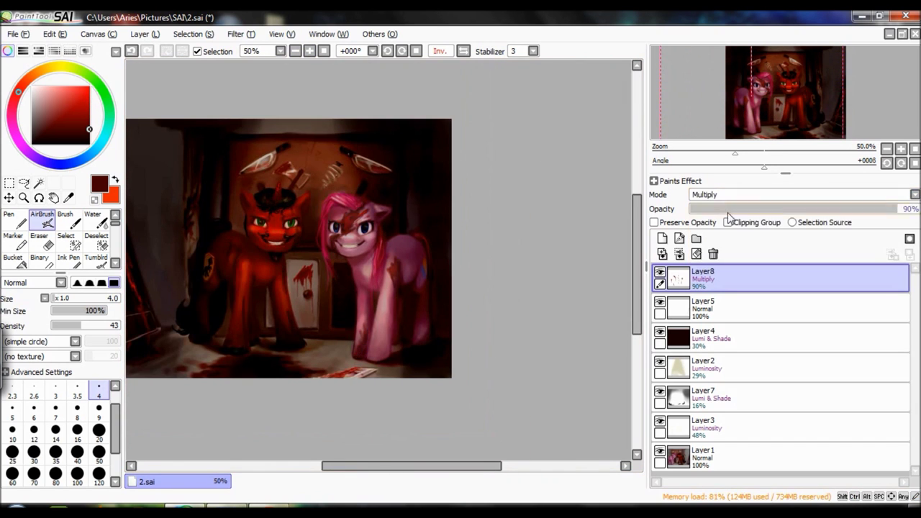
click(727, 216)
scroll(302, 75, up, 3)
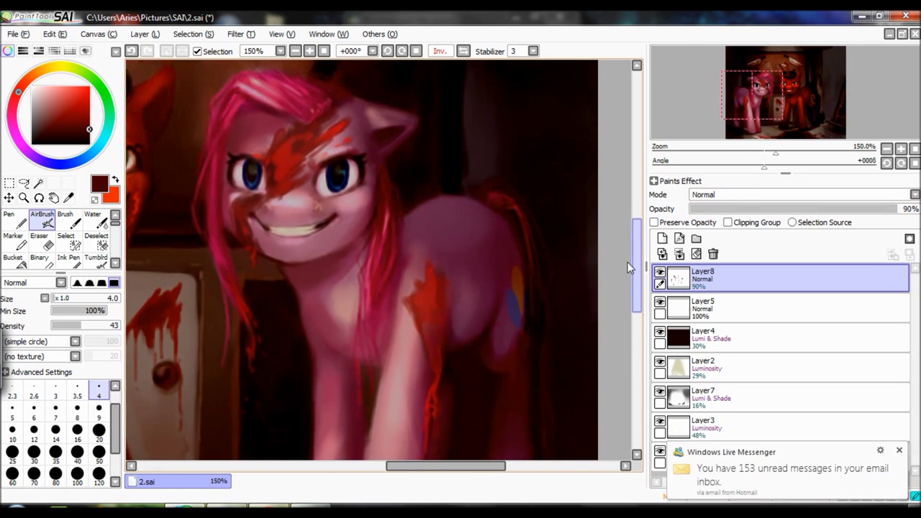
click(662, 238)
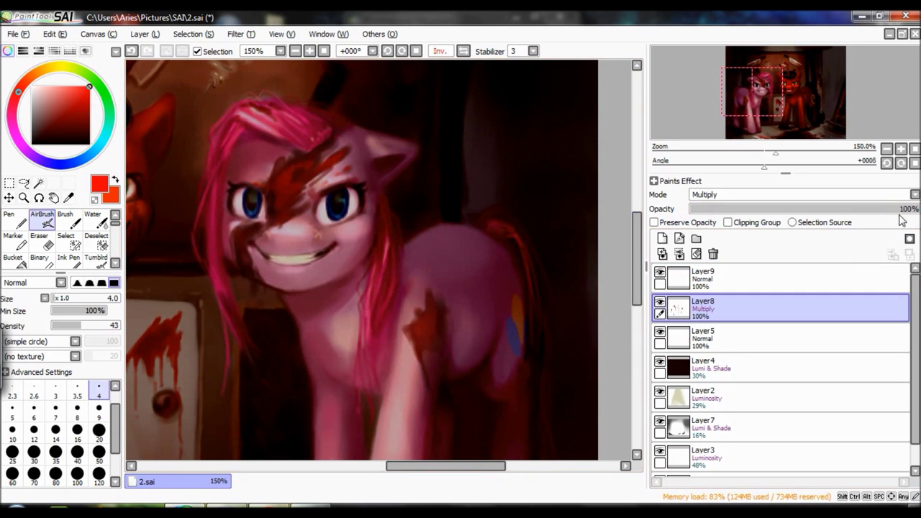
Paint red blood on the red pony's front leg and shoulder on Layer9 at 45% opacity with the AirBrush at sizes 4 and 8.
scroll(356, 158, up, 1)
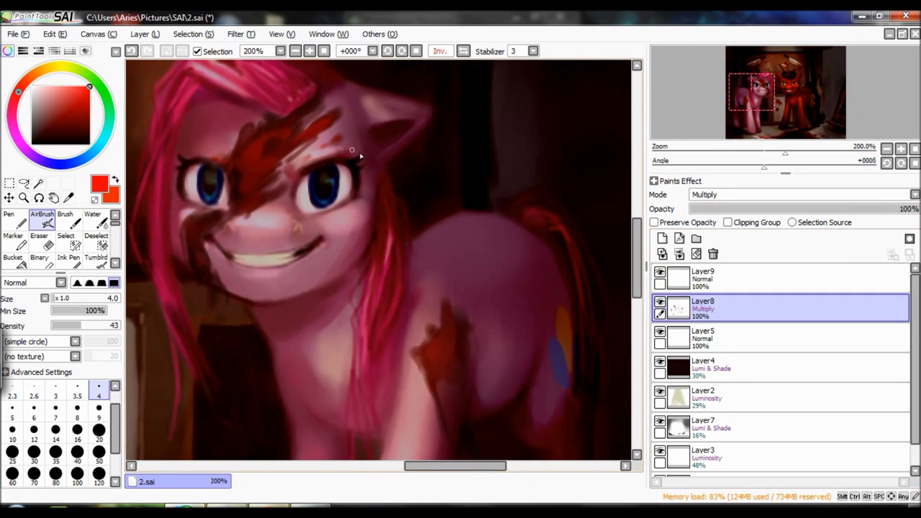
scroll(255, 377, down, 6)
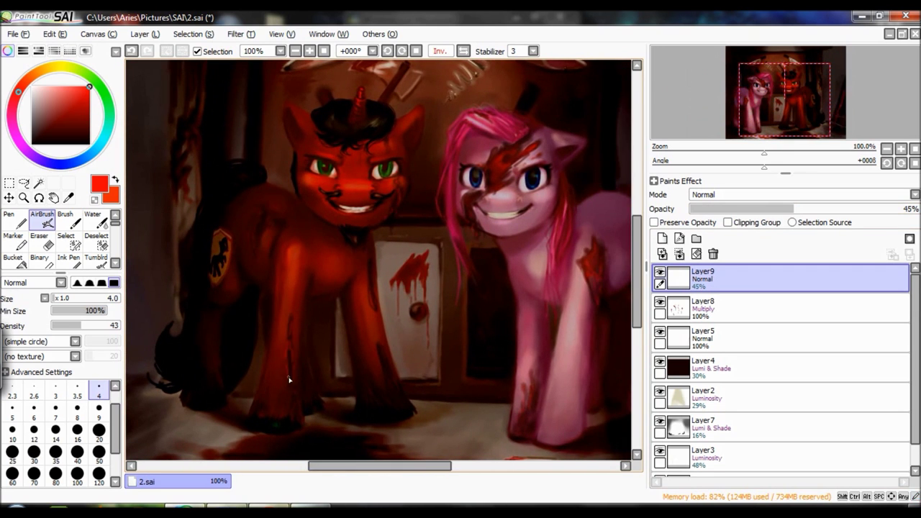
key(ctrl+z)
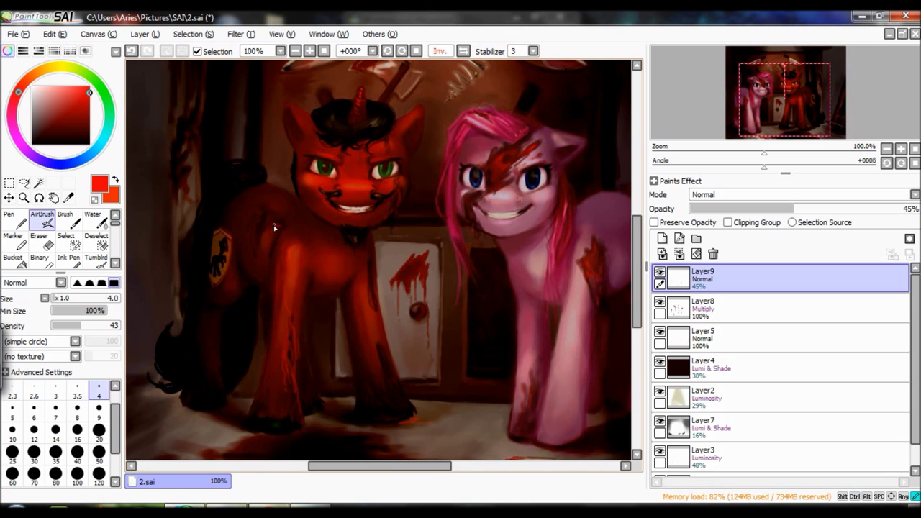
key(bracketright)
key(bracketright)
key(bracketright)
key(bracketright)
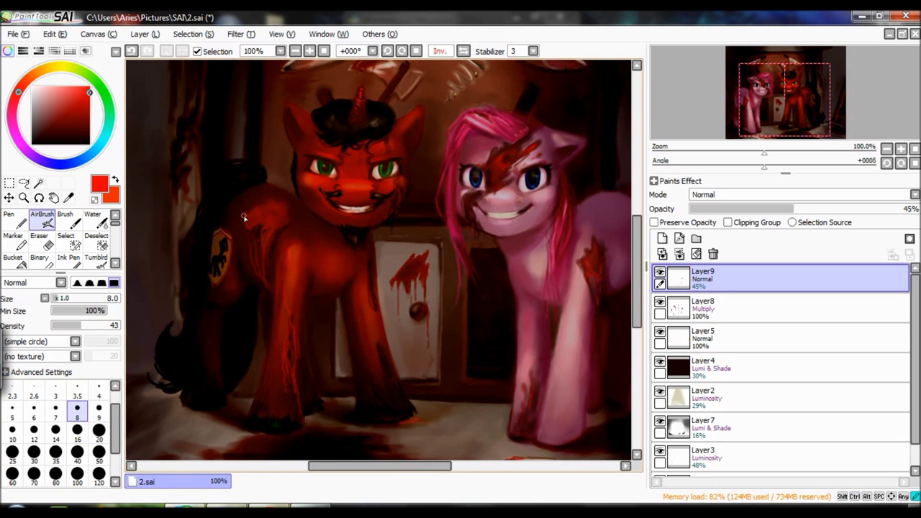
key(ctrl+z)
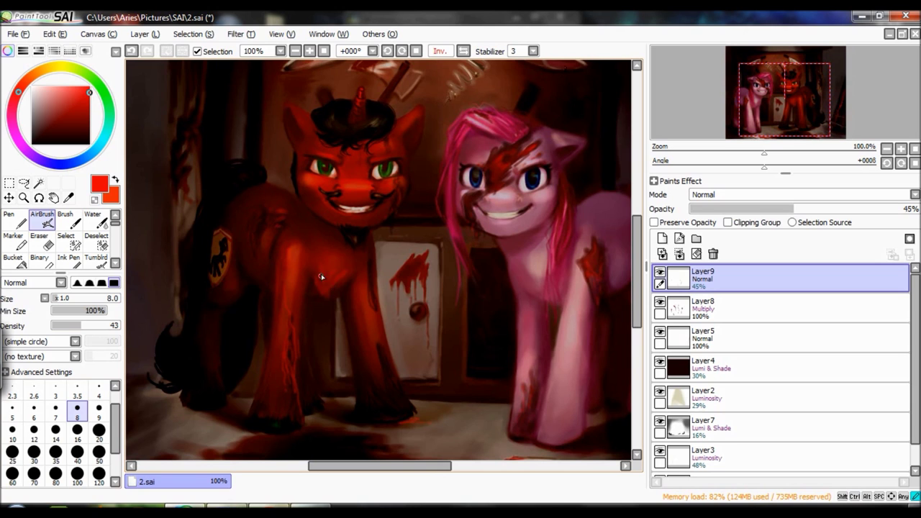
Splatter red blood across the red pony's chest with the AirBrush at size 4 and blend it with Water at density 76.
click(104, 325)
click(99, 392)
scroll(267, 183, up, 1)
key(c)
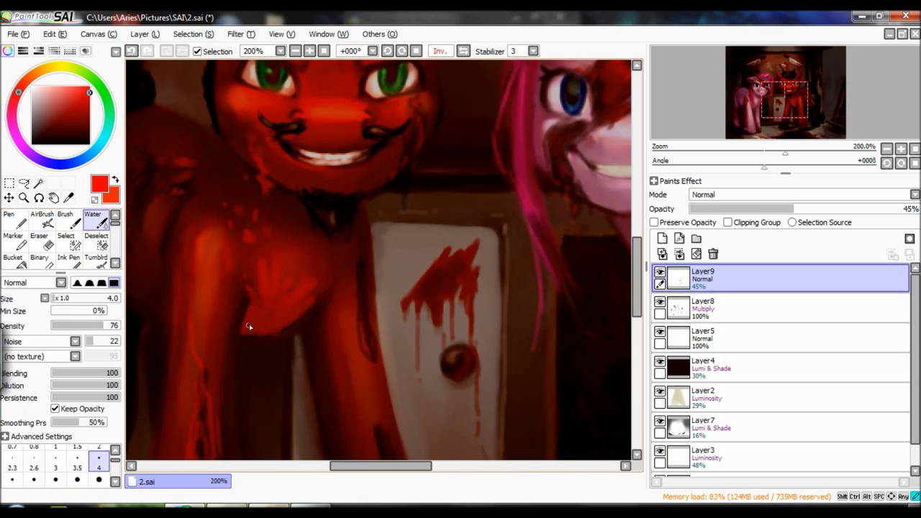
Add bright red drips to the red pony's cheeks and set Layer9's opacity to 49%.
click(67, 87)
key(n)
drag(787, 210, 801, 209)
key(e)
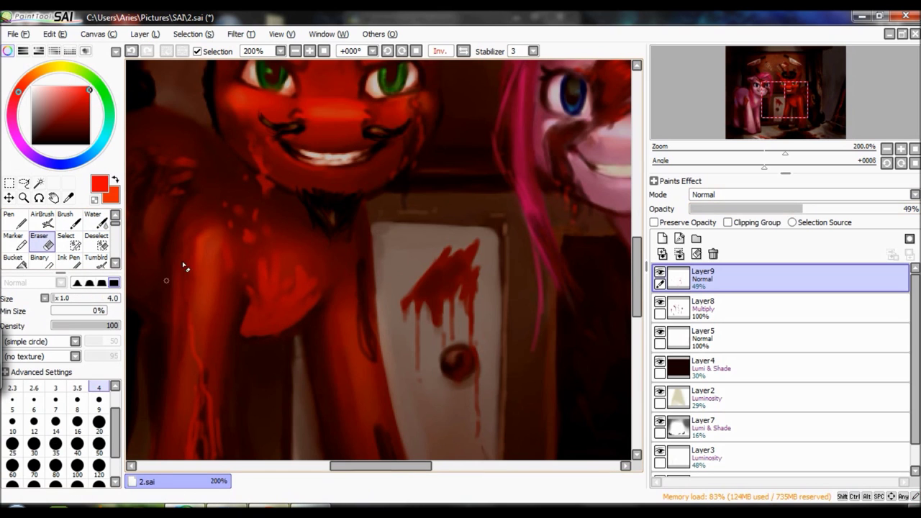
Change Layer8's blending mode to Normal and set its opacity to 95%.
click(310, 51)
click(701, 308)
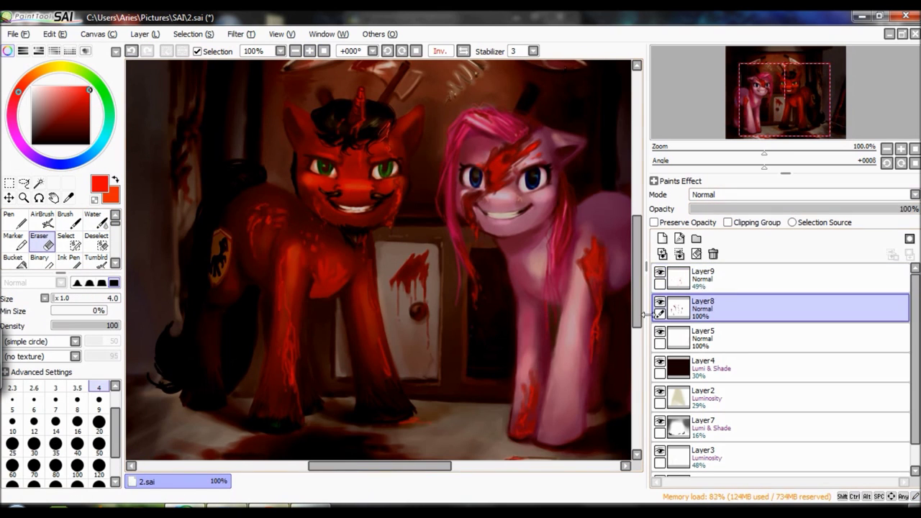
click(660, 272)
click(798, 195)
key(alt+t)
key(Down)
key(Return)
drag(652, 339, 662, 367)
mouse_move(791, 333)
mouse_down()
mouse_move(798, 329)
mouse_move(777, 331)
mouse_up()
key(Page_Down)
key(Page_Down)
key(Page_Up)
key(Return)
click(905, 209)
click(659, 272)
click(701, 278)
click(99, 423)
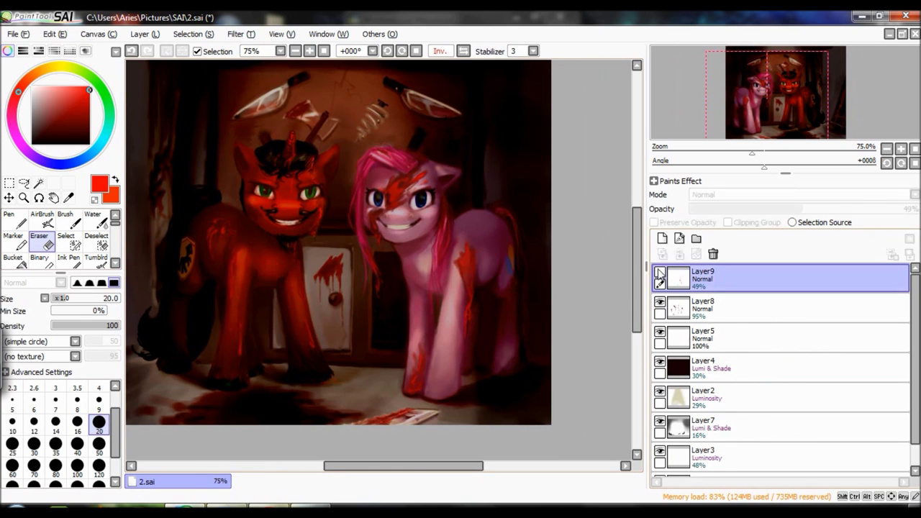
Add a new layer above Layer9 and set its blending mode to Multiply.
key(v)
key(Page_Up)
key(Page_Up)
drag(230, 248, 517, 230)
key(Page_Down)
click(701, 424)
click(701, 307)
click(662, 238)
click(798, 194)
click(720, 216)
Spray dark red blood stains down the grey wall on the Multiply layer with the AirBrush at size 16 and density 77.
click(89, 108)
click(77, 430)
mouse_move(291, 245)
mouse_down()
mouse_move(293, 170)
mouse_move(316, 340)
mouse_up()
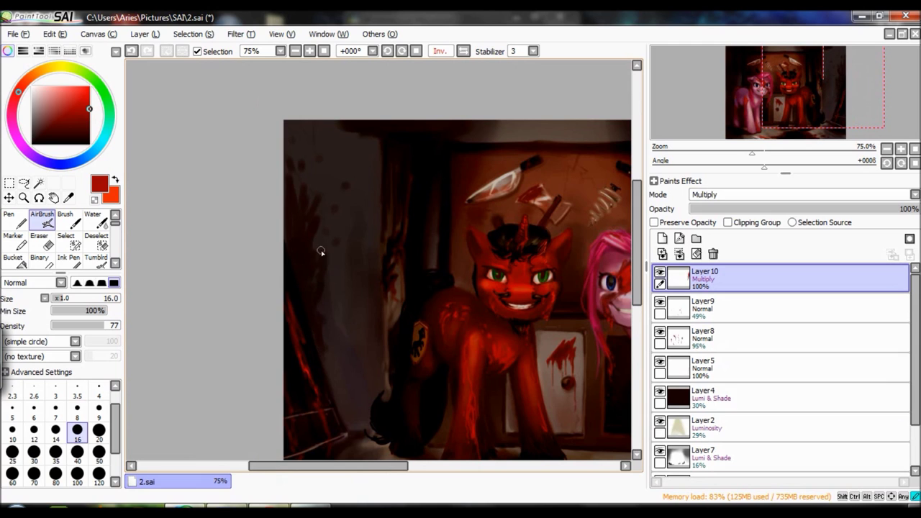
Smear the grey wall's blood stains downward into drips with Water at size 9 and density 76.
key(c)
key(Page_Up)
key(Page_Up)
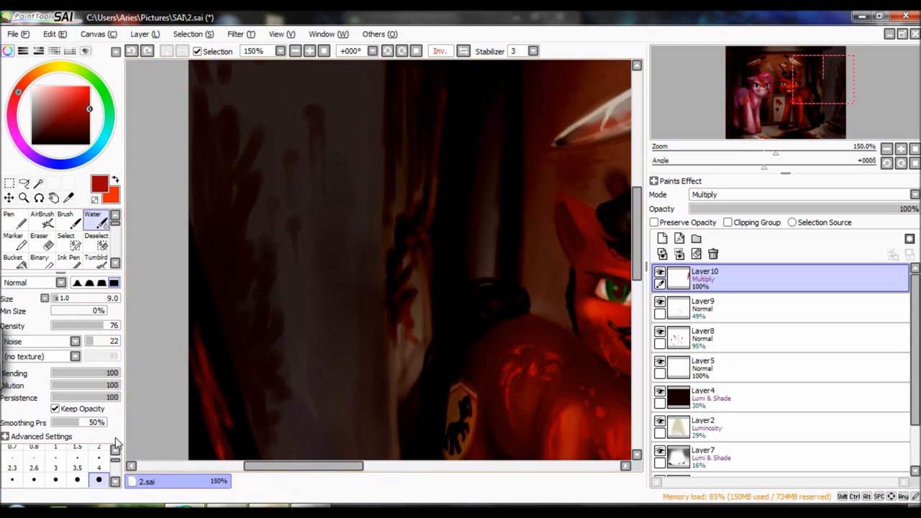
click(99, 464)
key(bracketright)
key(bracketright)
key(bracketright)
key(bracketright)
key(bracketright)
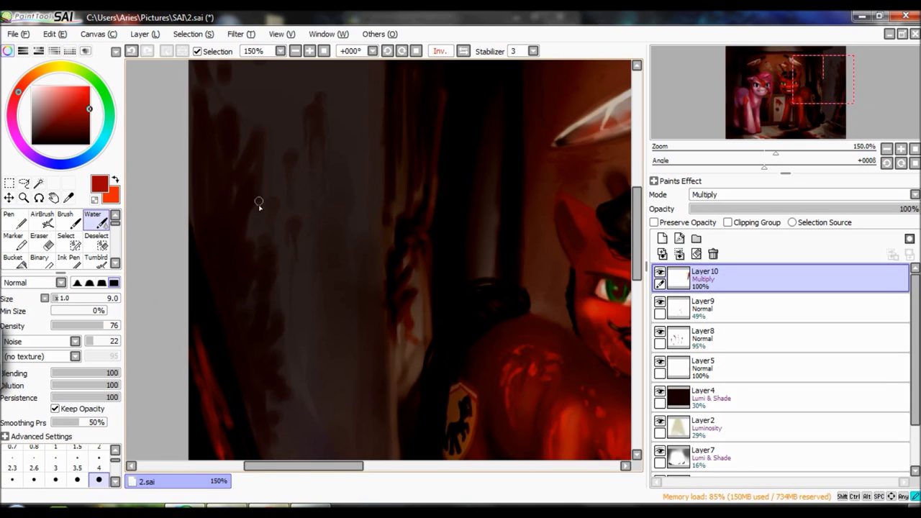
Refine the thin drips and stain edges on the grey wall with Water at size 3.5.
key(bracketleft)
key(bracketleft)
key(bracketleft)
key(bracketleft)
key(bracketleft)
key(bracketleft)
key(bracketleft)
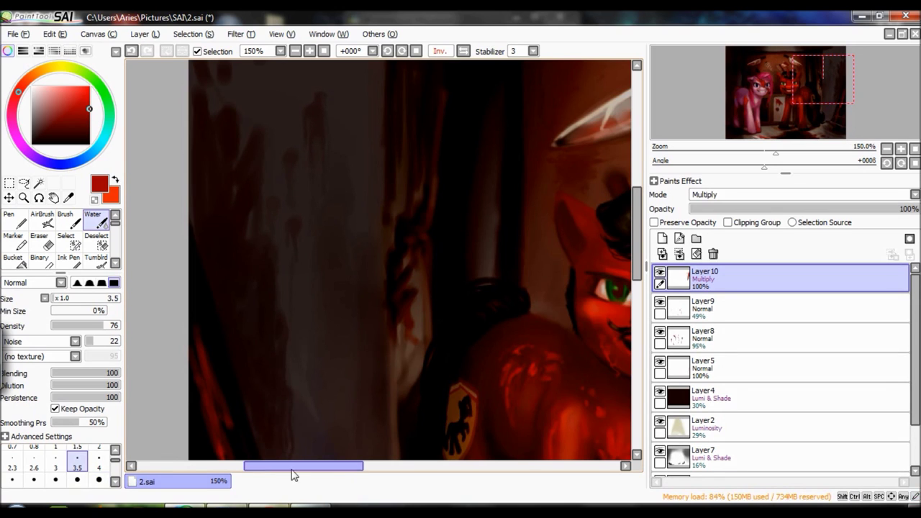
scroll(261, 259, up, 3)
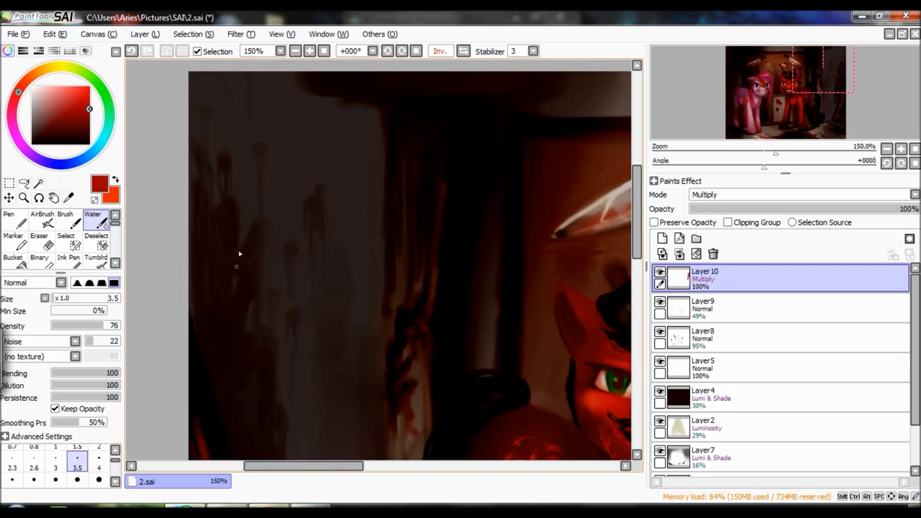
Move the Multiply layer below Layer8 and work dark red into the wall stains on Layer8 with the AirBrush at size 16.
key(v)
click(224, 164)
key(bracketright)
key(bracketright)
key(bracketright)
key(bracketright)
key(bracketright)
key(bracketright)
key(bracketright)
key(bracketright)
key(bracketright)
key(bracketright)
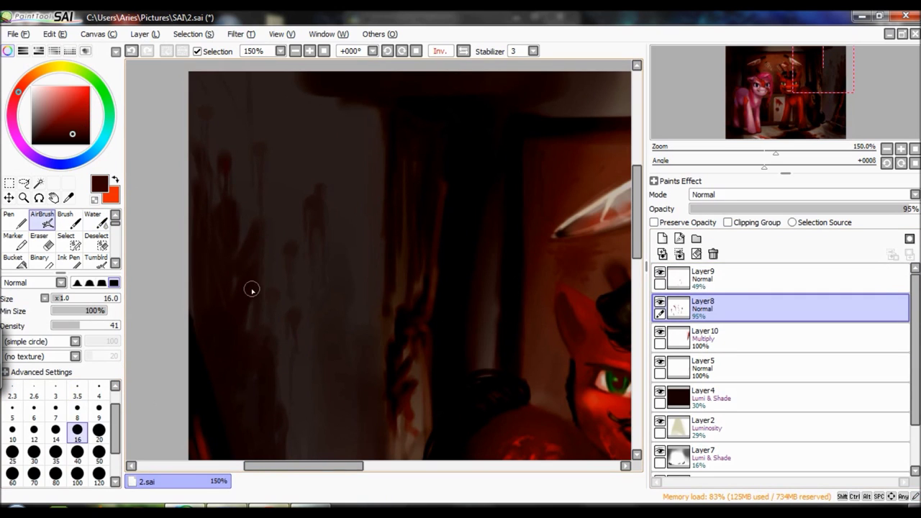
Paint bright red blood streaks along the dark planks beside the grey wall on Layer8 with the AirBrush at size 4.
key(bracketleft)
key(bracketleft)
key(bracketleft)
key(bracketleft)
key(bracketleft)
key(bracketleft)
key(bracketleft)
key(bracketleft)
key(bracketleft)
click(90, 101)
drag(233, 404, 216, 181)
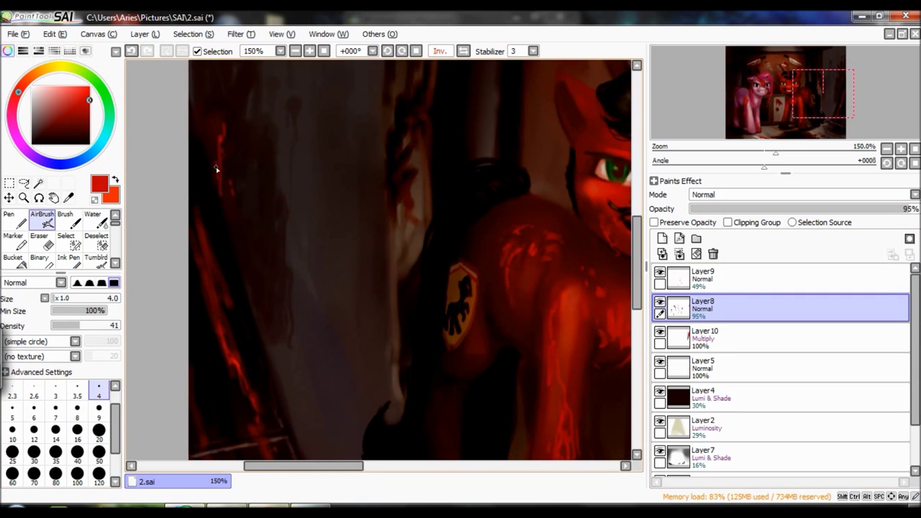
Paint a curved red mark on the grey wall on Layer10 and soften it with Water at size 9.
click(295, 50)
click(309, 50)
key(n)
key(Down)
key(Down)
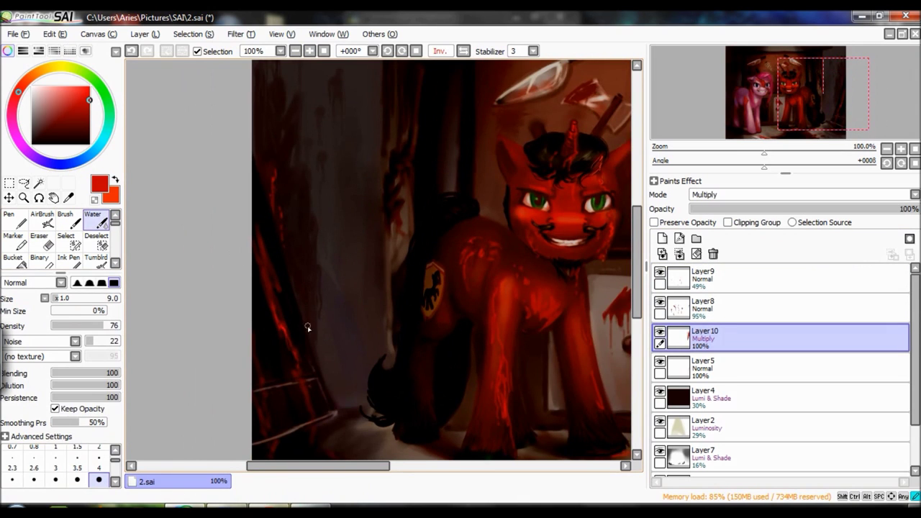
key(ctrl+plus)
key(v)
mouse_move(274, 214)
mouse_down()
mouse_move(305, 166)
mouse_move(317, 212)
mouse_up()
key(n)
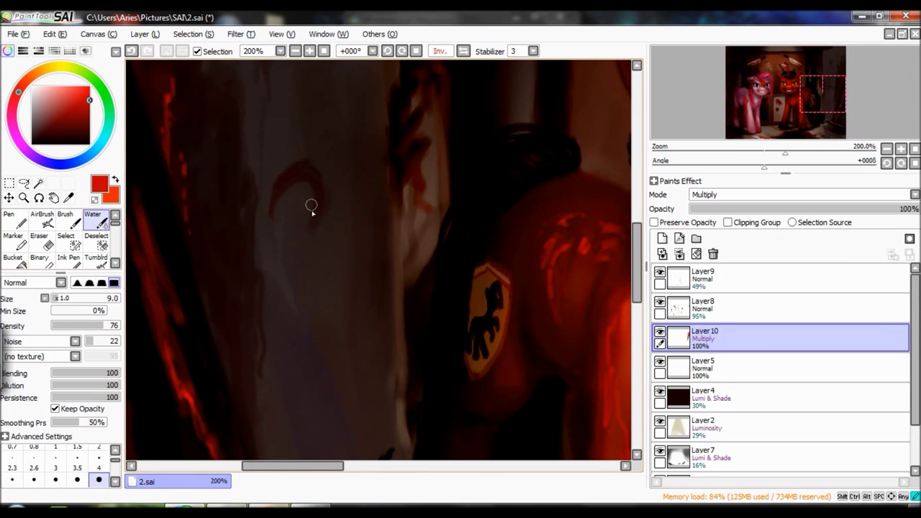
drag(316, 162, 316, 242)
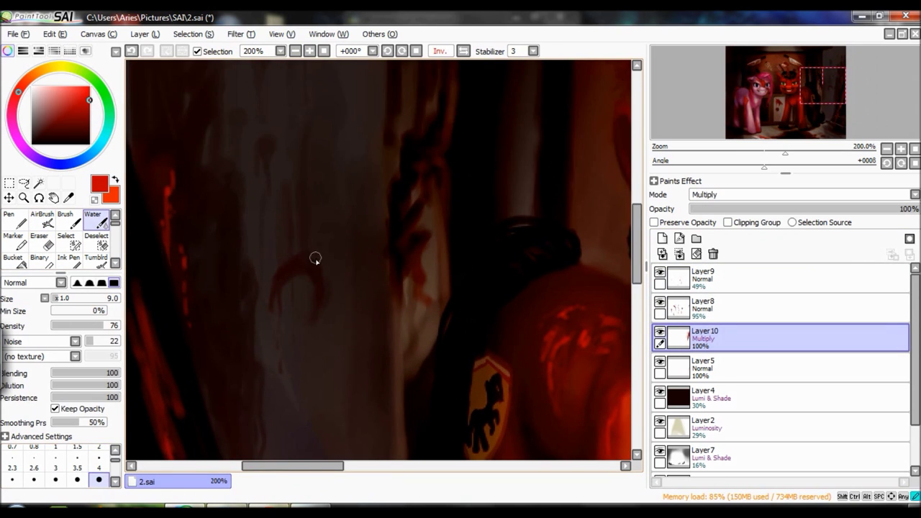
Streak the curved wall mark into fine drips with Water at sizes 4 and 2, undoing one stroke.
key(bracketleft)
key(bracketleft)
key(bracketleft)
key(bracketleft)
key(bracketleft)
drag(295, 88, 297, 124)
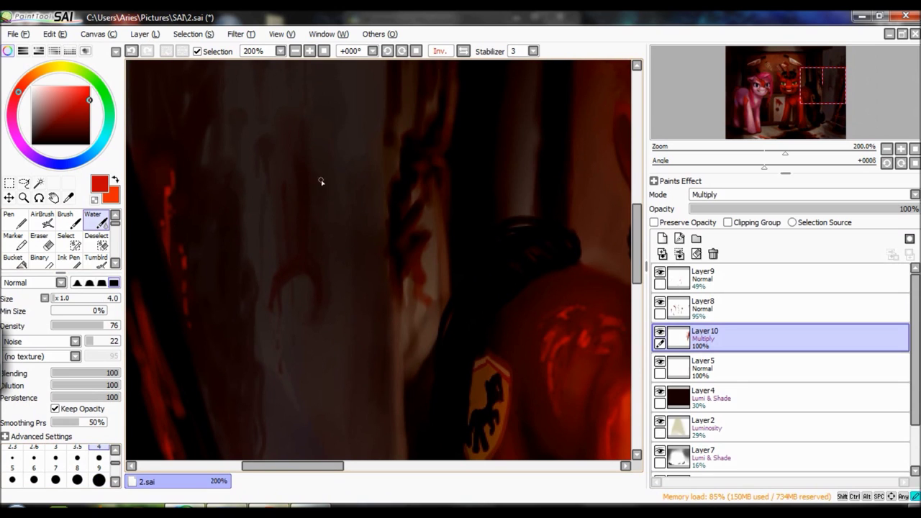
key(ctrl+z)
key(bracketleft)
key(bracketleft)
key(bracketleft)
key(bracketleft)
key(bracketleft)
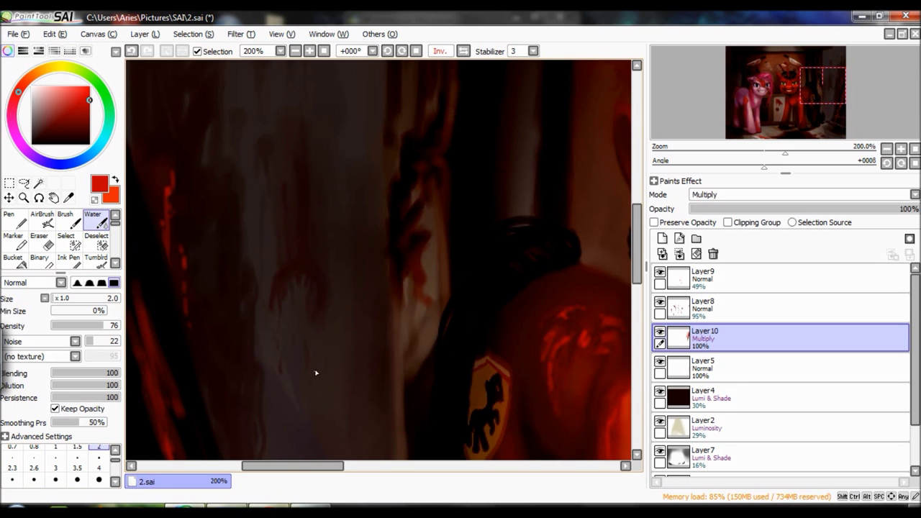
Return the mirrored canvas view to normal and set the AirBrush to size 9 and density 8 for painting on Layer1.
click(295, 51)
click(463, 51)
scroll(827, 431, down, 2)
click(827, 453)
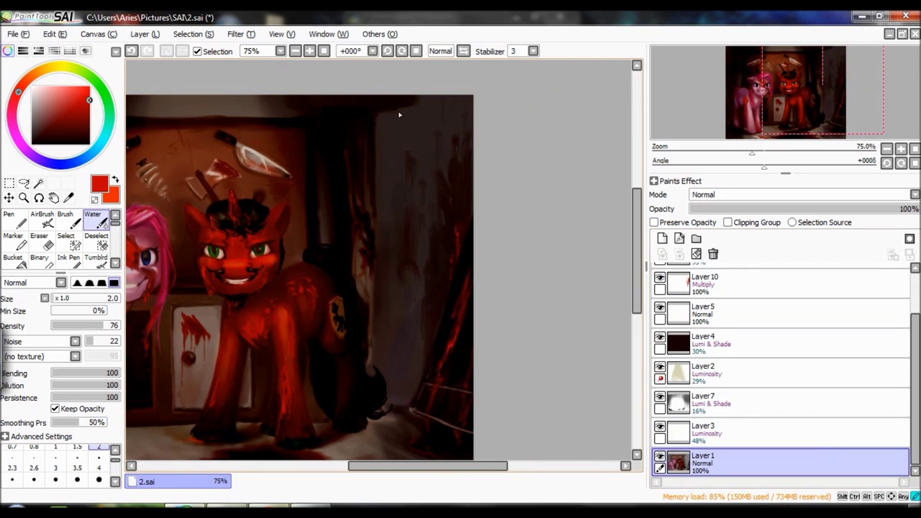
click(41, 219)
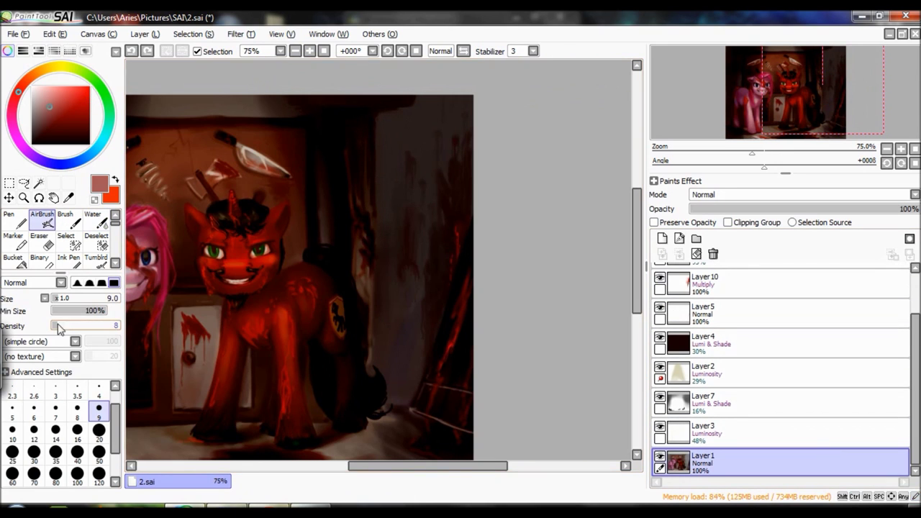
scroll(331, 250, down, 3)
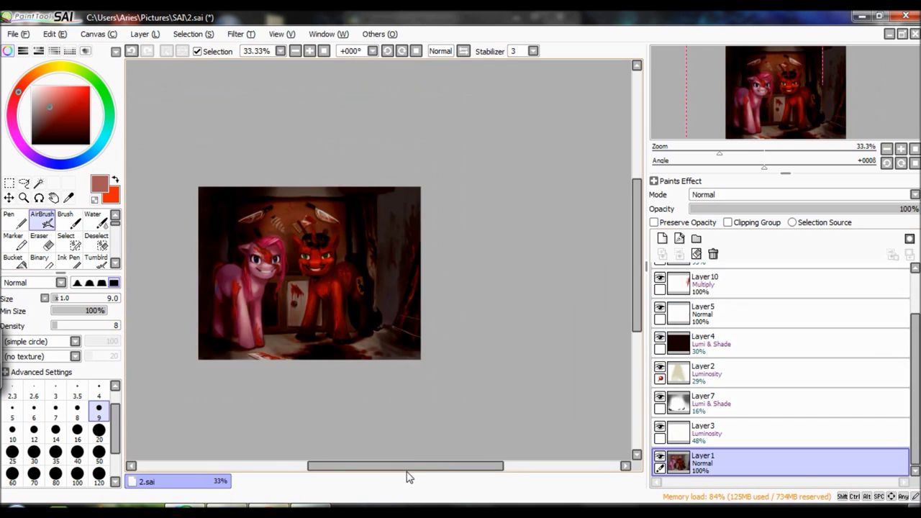
Select Layer8 and set its opacity to 92%.
scroll(403, 273, up, 3)
scroll(714, 346, up, 2)
click(714, 338)
click(712, 307)
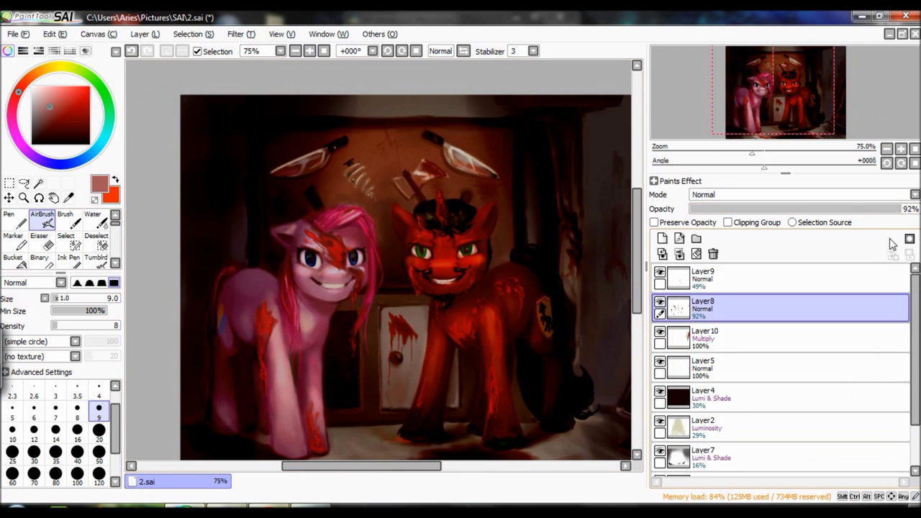
Paint thin red drips on both ponies and below the red pony's chest with the AirBrush at size 4 and density 50.
scroll(259, 137, up, 2)
alt+click(236, 126)
key(bracketleft)
key(bracketleft)
key(bracketleft)
key(bracketleft)
key(bracketleft)
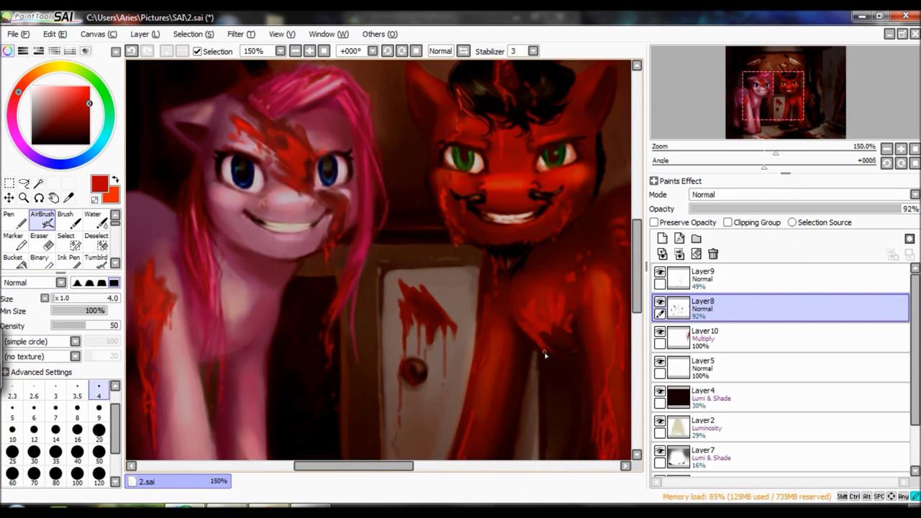
scroll(544, 354, down, 3)
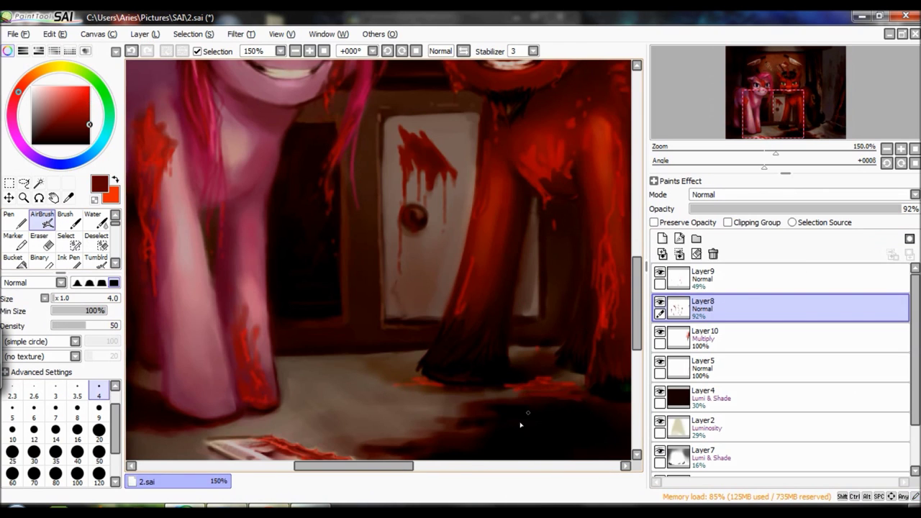
Paint black pupils in the red pony's green eyes on Layer1 with the AirBrush at size 9 and prepare a cream Marker.
scroll(521, 424, right, 3)
key(w)
key(Up)
scroll(580, 212, down, 2)
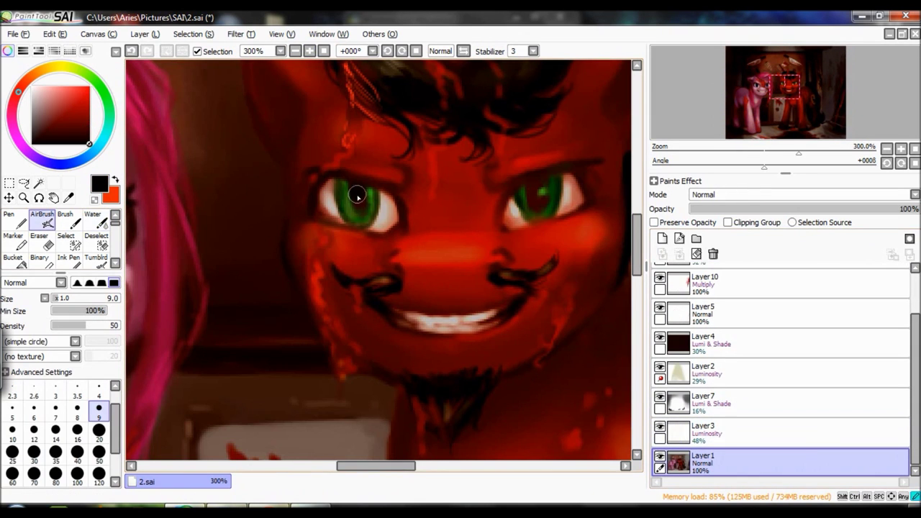
alt+click(351, 195)
key(m)
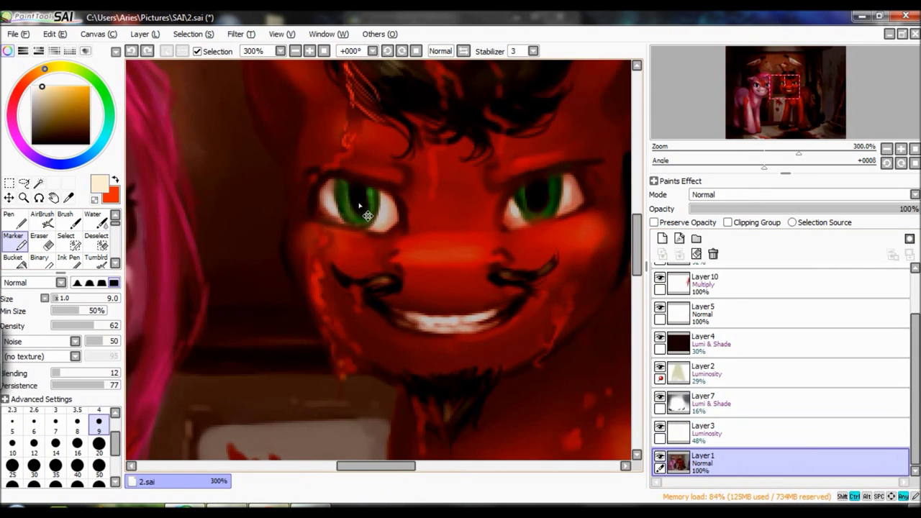
scroll(329, 181, up, 1)
key(a)
Cover the pink pony's front hoof with red blood on Layer8 using the AirBrush at size 4 and density 42.
scroll(329, 180, down, 3)
scroll(329, 181, up, 2)
click(279, 50)
click(285, 85)
scroll(748, 314, up, 3)
click(705, 277)
drag(637, 230, 627, 270)
click(705, 306)
alt+click(160, 299)
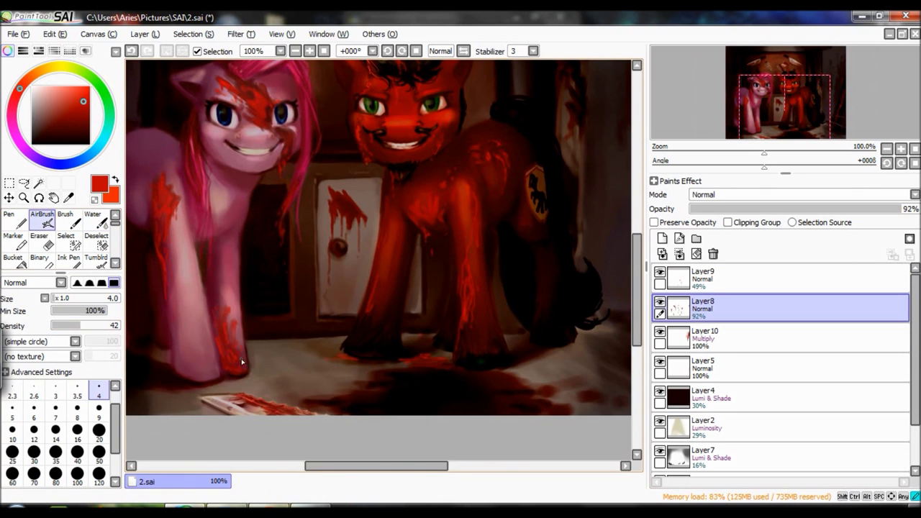
Shade the pink pony's bloody hoof in dark red with the AirBrush at size 8 and pick up its red again at size 4.
click(77, 408)
alt+click(225, 369)
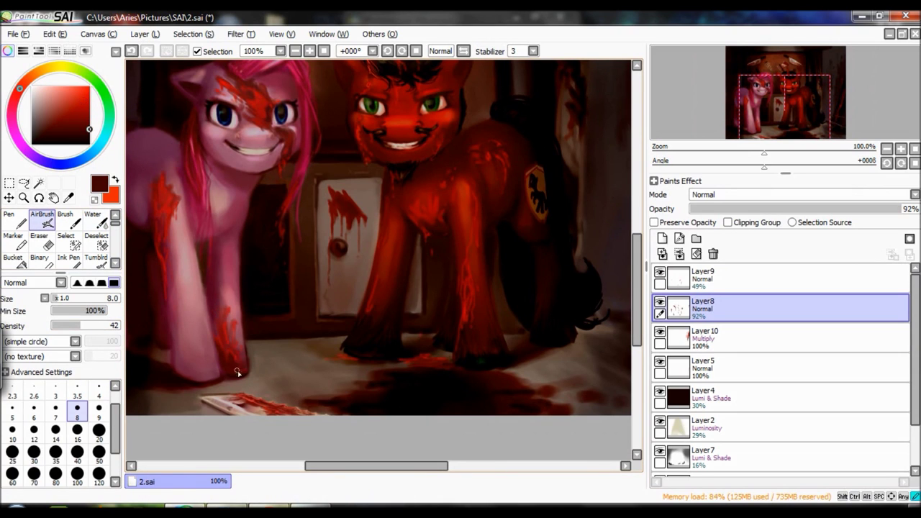
alt+click(240, 370)
key(bracketleft)
key(bracketleft)
key(bracketleft)
key(bracketleft)
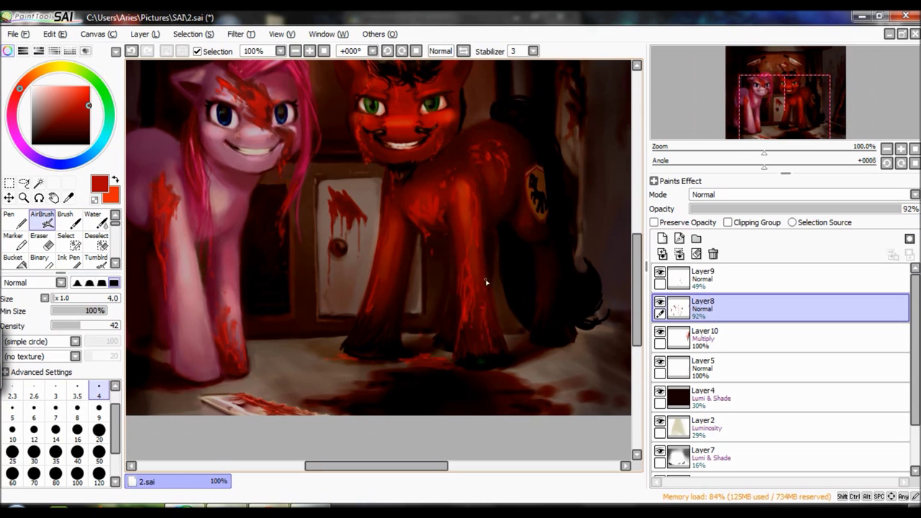
Splatter red blood on the floor beside the pink pony's hoof and add dark red drips between its front legs.
drag(202, 386, 348, 389)
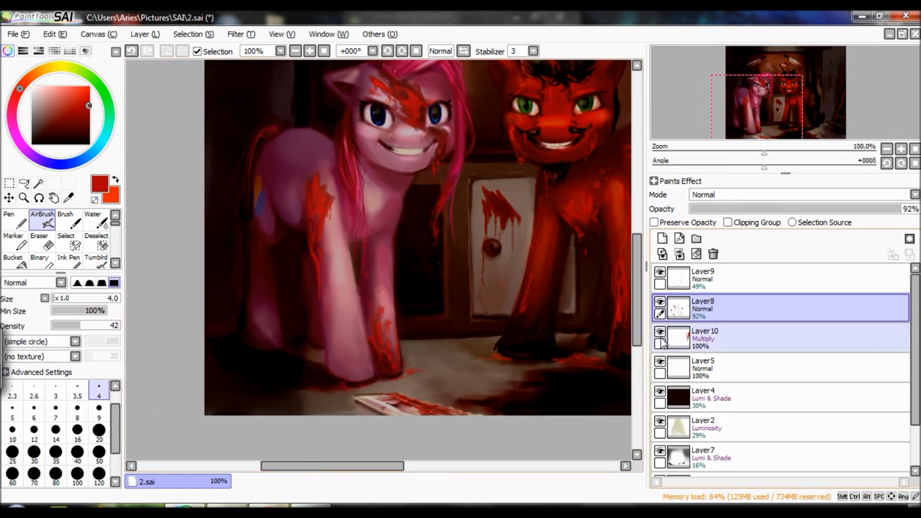
scroll(363, 279, up, 2)
alt+click(225, 229)
drag(368, 311, 371, 336)
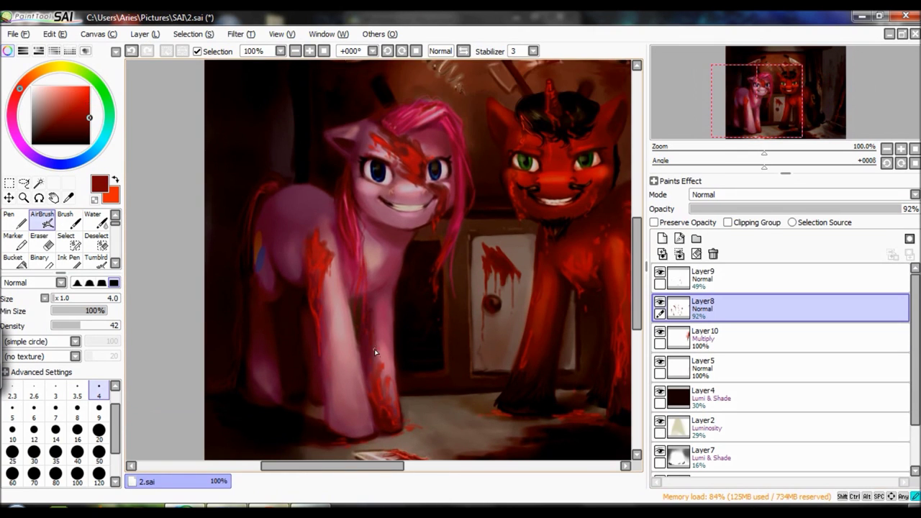
Group Layer8 and Layer9 into a layer set and set the AirBrush to size 50.
click(99, 451)
click(684, 282)
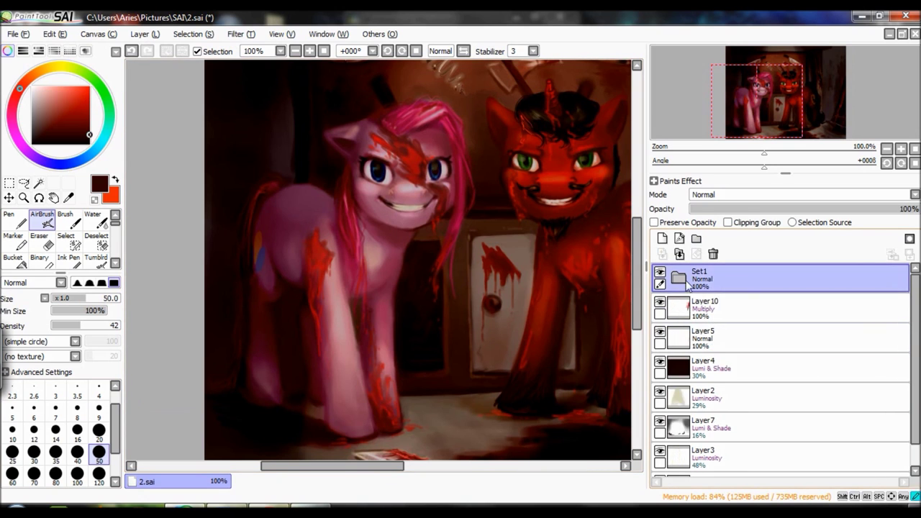
Add a new layer, put it with Set1 into a new layer set and name that set "TOO MANY LAYERSSS!q!!!!".
click(661, 238)
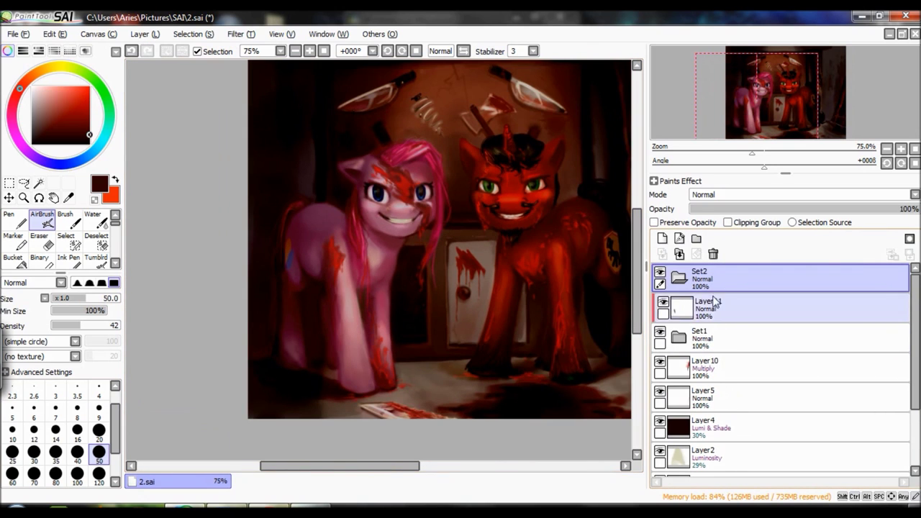
double_click(731, 280)
text(TOO MANY LAYERSSS!q!!!!)
key(Return)
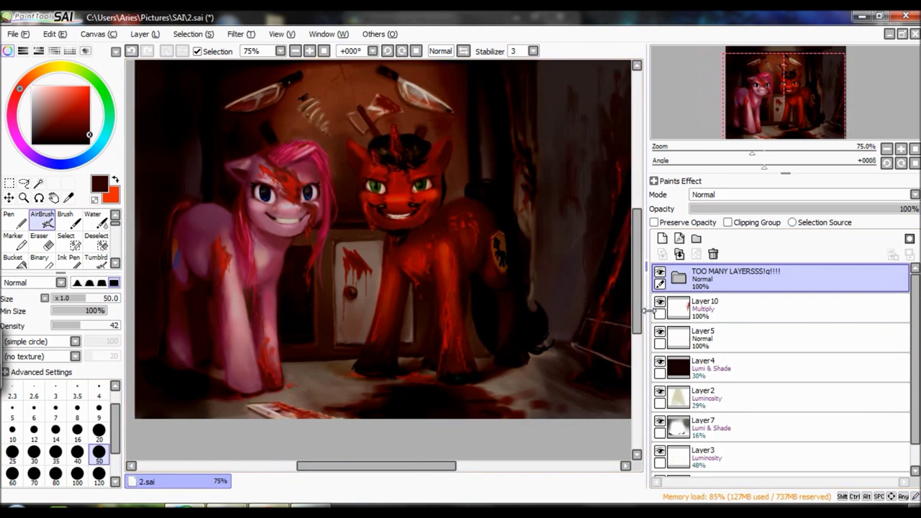
Add a new layer directly above Layer2 and set the AirBrush to size 120 with a pale yellow color.
click(701, 367)
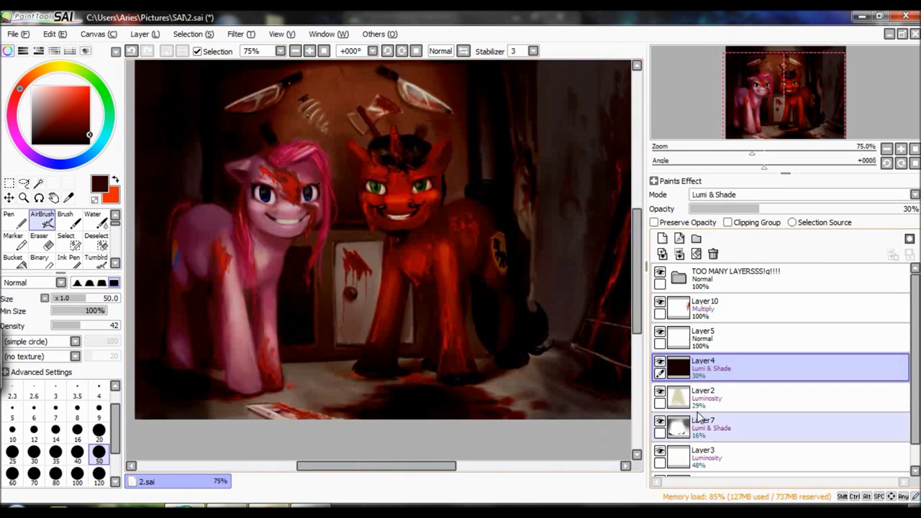
click(698, 410)
key(minus)
key(bracketright)
key(bracketright)
key(bracketright)
key(bracketright)
key(bracketright)
key(ctrl+shift+n)
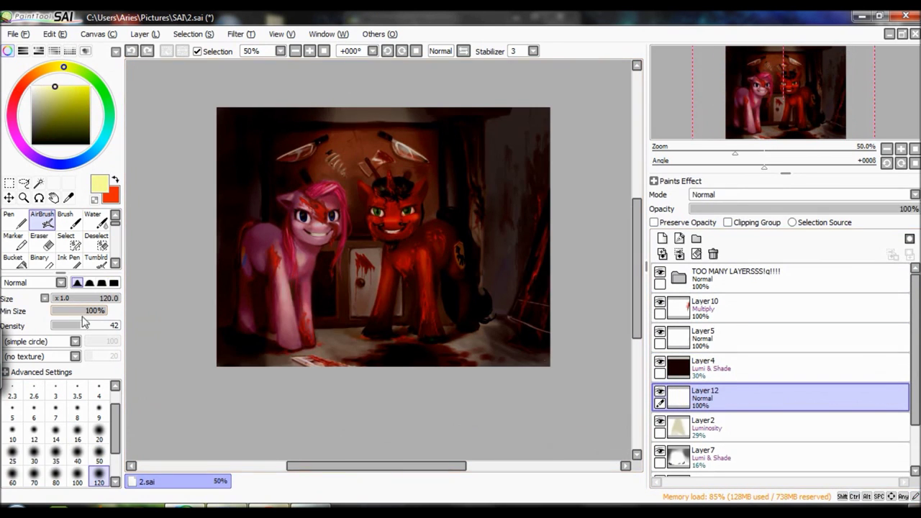
Paint a pale yellow ceiling light glow on Layer12 in Luminosity mode with the AirBrush at size 350 and density 8.
drag(82, 322, 56, 325)
scroll(58, 439, down, 2)
click(98, 460)
drag(477, 237, 398, 93)
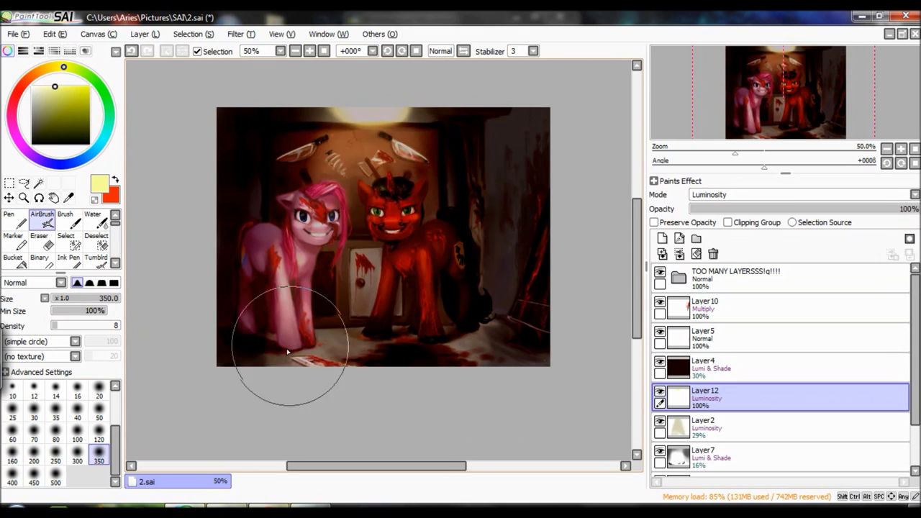
Lighten the ponies, back wall and floor with soft pale yellow on Layer12, reducing the AirBrush to size 50.
drag(378, 280, 389, 179)
key(bracketleft)
key(bracketleft)
key(bracketleft)
key(bracketleft)
key(bracketleft)
key(bracketleft)
key(bracketleft)
key(bracketleft)
key(bracketleft)
key(bracketleft)
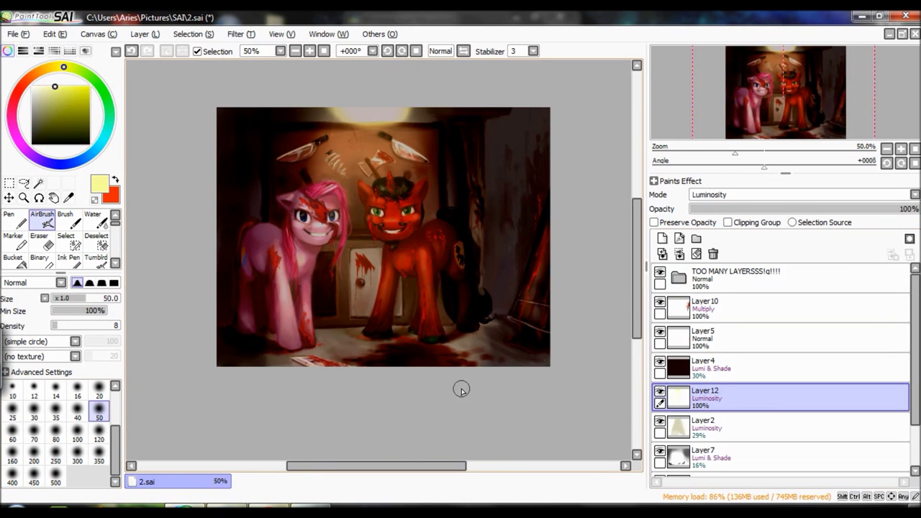
Add fine pale yellow highlights to the ponies and the post behind the red pony with the AirBrush at size 9.
key(bracketleft)
key(bracketleft)
key(bracketleft)
key(bracketleft)
key(bracketleft)
key(bracketleft)
key(bracketleft)
key(bracketleft)
key(bracketleft)
key(bracketleft)
mouse_move(741, 397)
mouse_down()
mouse_move(744, 360)
mouse_move(741, 399)
mouse_up()
scroll(622, 252, up, 2)
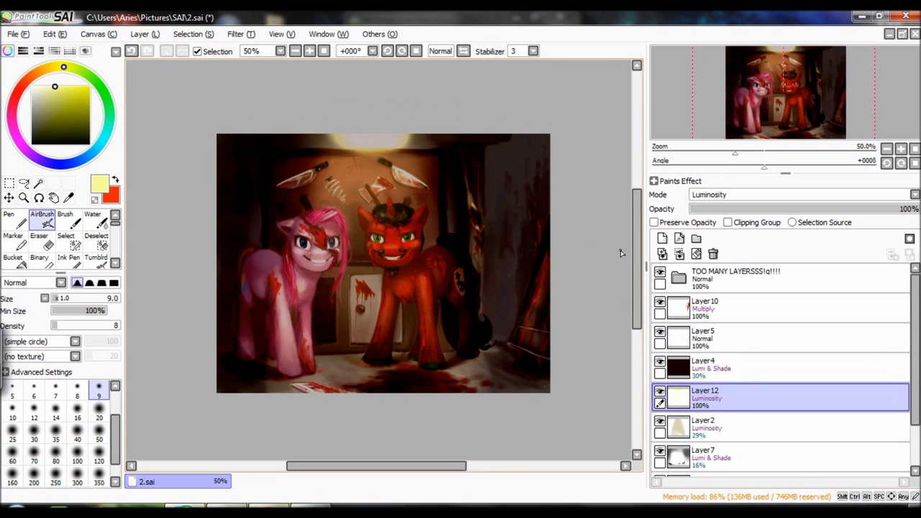
Move Layer5 below Layer12 and brighten the scene further in pale yellow with the AirBrush at sizes 35 to 120.
click(55, 431)
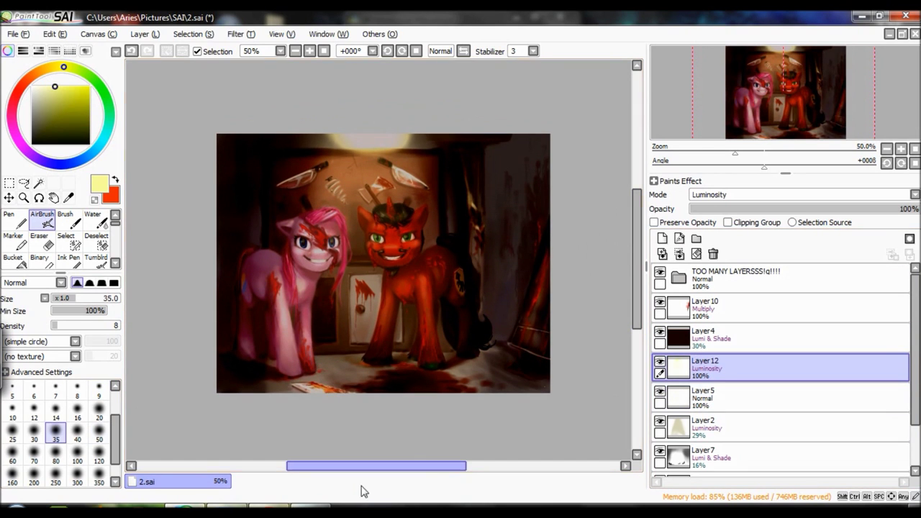
key(bracketright)
key(bracketright)
key(bracketright)
key(bracketright)
key(bracketright)
key(bracketright)
key(bracketright)
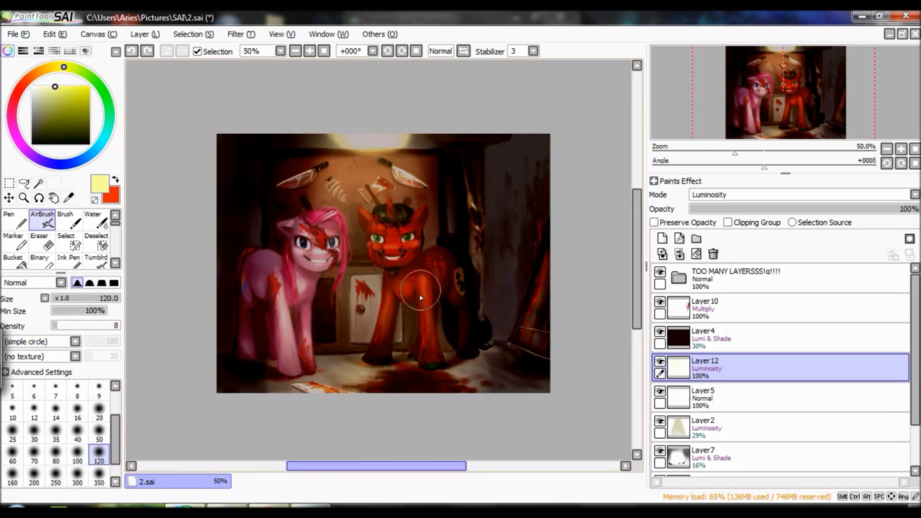
click(309, 51)
click(295, 51)
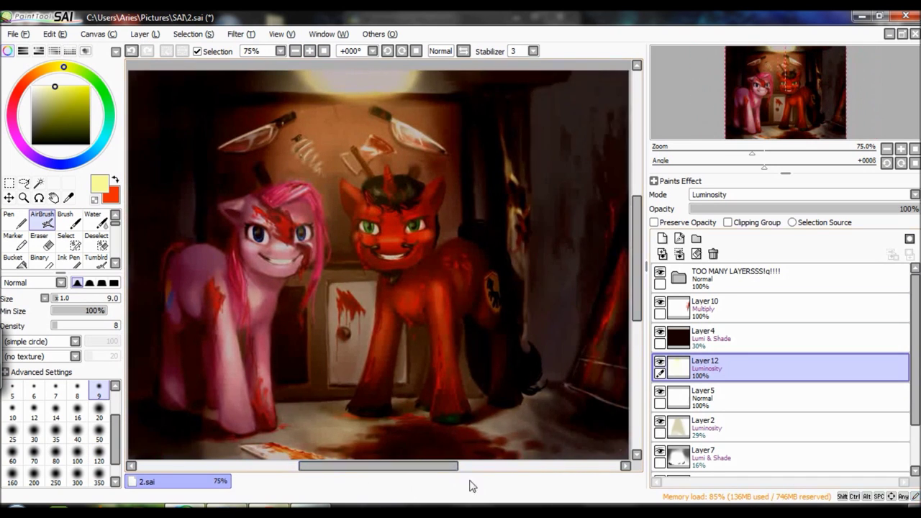
Paint a yellow-green balloon on the dark side wall on a new top layer and smudge it with the Water tool at size 50.
drag(403, 237, 316, 277)
key(ctrl+shift+n)
alt+click(313, 281)
mouse_move(471, 209)
mouse_down()
mouse_move(489, 184)
mouse_move(495, 226)
mouse_up()
alt+click(460, 152)
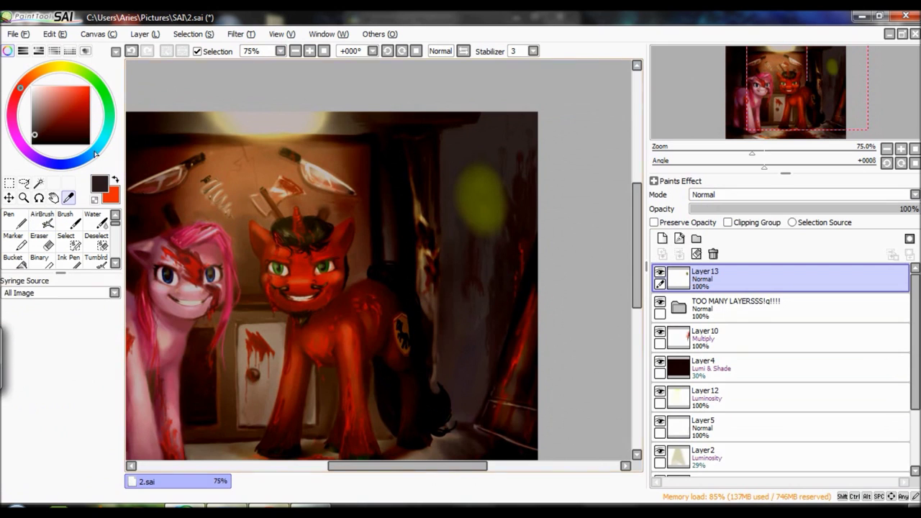
key(c)
drag(475, 220, 491, 203)
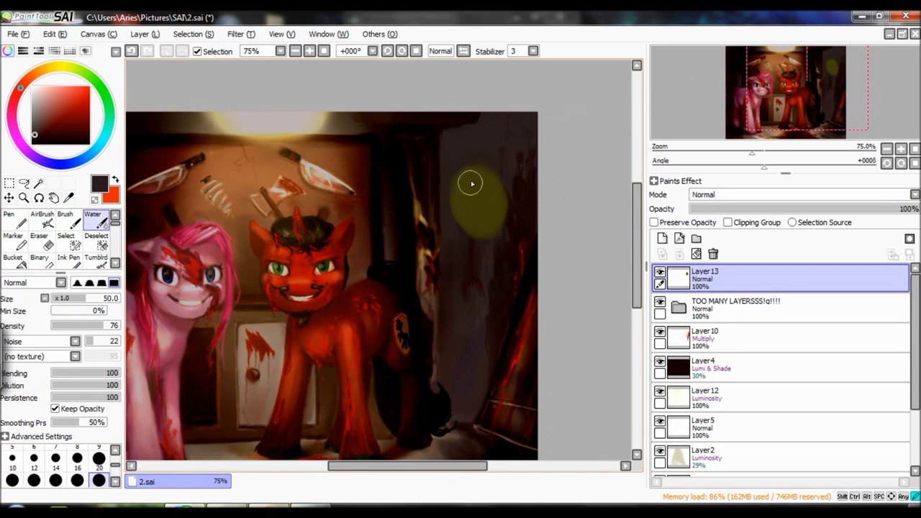
Shape the balloon's shading, light reflection and knot in yellow-green tones with the AirBrush at size 9.
alt+click(473, 199)
key(v)
click(75, 110)
click(54, 86)
click(98, 462)
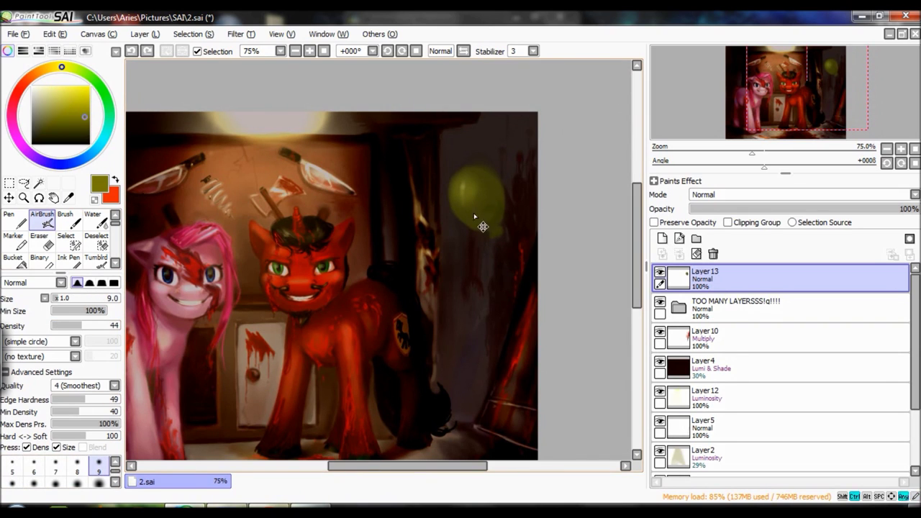
Draw a thin string hanging from the balloon in dull olive with the AirBrush at size 2.
click(43, 125)
key(bracketleft)
key(bracketleft)
key(bracketleft)
key(bracketleft)
key(bracketleft)
key(bracketleft)
key(bracketleft)
key(bracketleft)
key(bracketleft)
key(bracketleft)
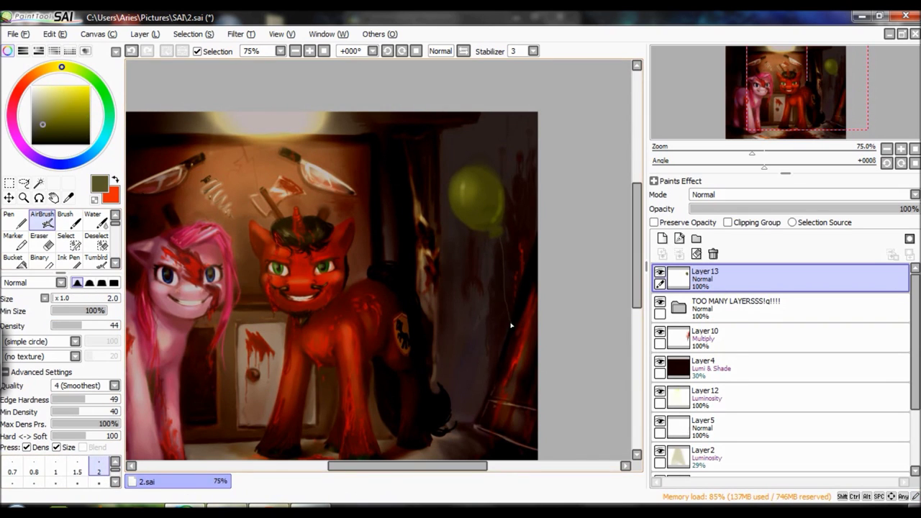
Move Layer13 below the layer set and paint red blood on the balloon on Layer8 with the AirBrush at size 9.
alt+click(511, 326)
ctrl+shift+click(511, 325)
key(bracketright)
key(bracketright)
key(bracketright)
key(bracketright)
key(bracketright)
key(bracketright)
key(bracketright)
key(bracketright)
key(bracketright)
key(bracketright)
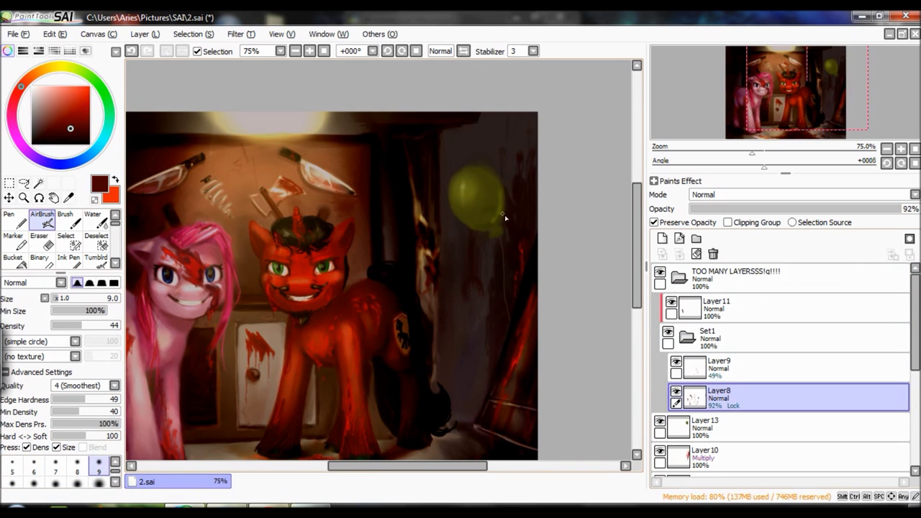
scroll(484, 257, down, 2)
scroll(483, 258, up, 5)
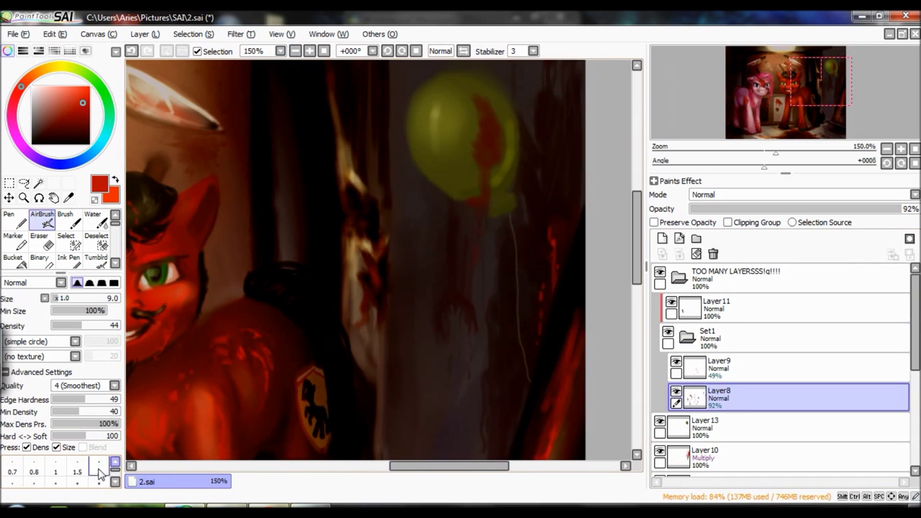
Refine the balloon's blood in darker red and extend it over the balloon's top with the AirBrush at size 4.
key(bracketright)
key(bracketright)
key(bracketright)
key(bracketright)
key(bracketright)
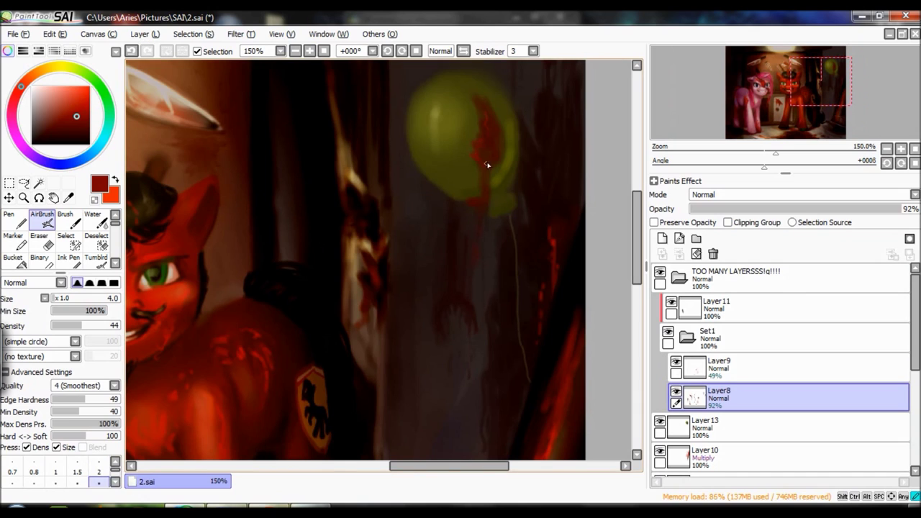
alt+click(431, 98)
key(c)
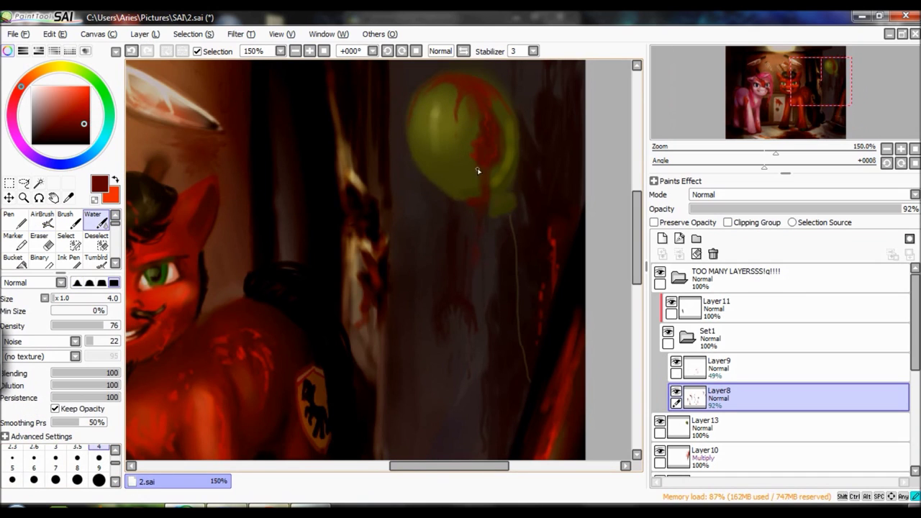
Blend the blood on the balloon with the Water tool at size 20 and trim it with the Eraser at size 9.
key(bracketright)
key(bracketright)
key(bracketright)
key(bracketright)
key(bracketright)
key(bracketright)
key(bracketright)
key(bracketright)
key(bracketright)
key(bracketright)
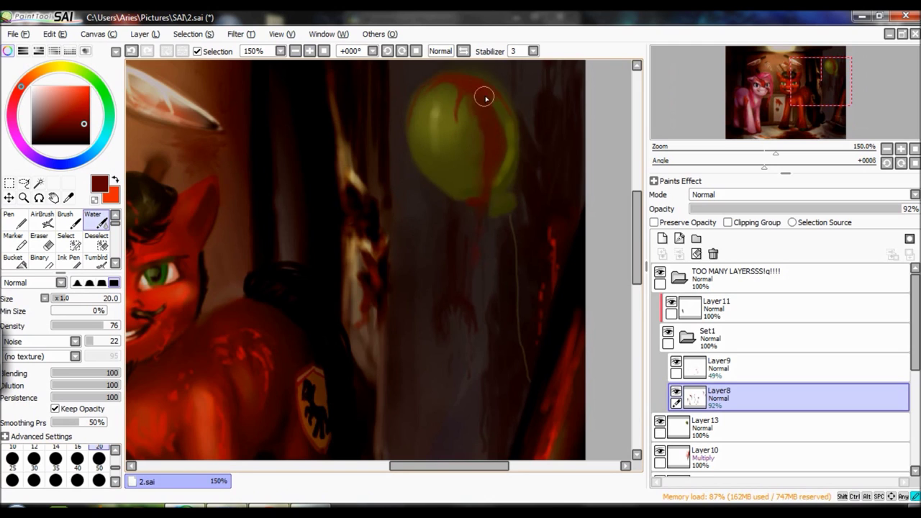
key(bracketleft)
key(e)
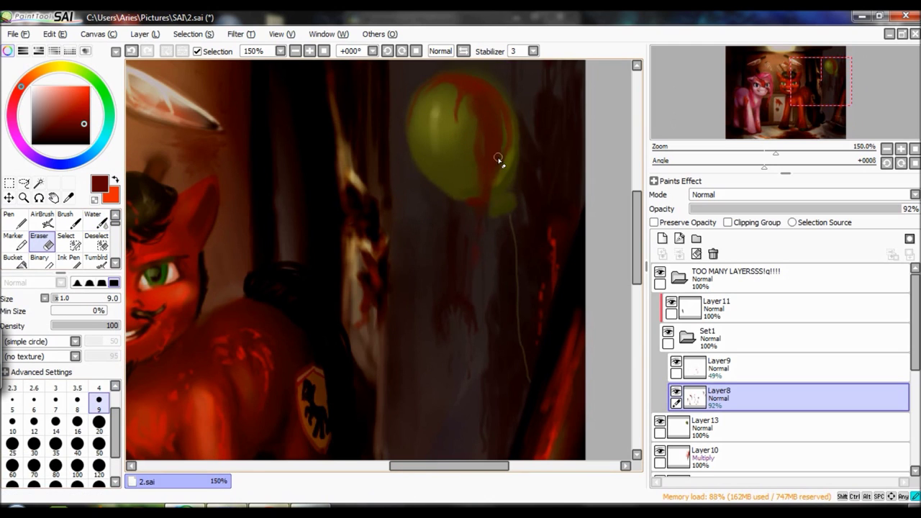
Soften the blood on the red pony's head and body with the Water tool at sizes 9 and 20.
scroll(432, 264, up, 3)
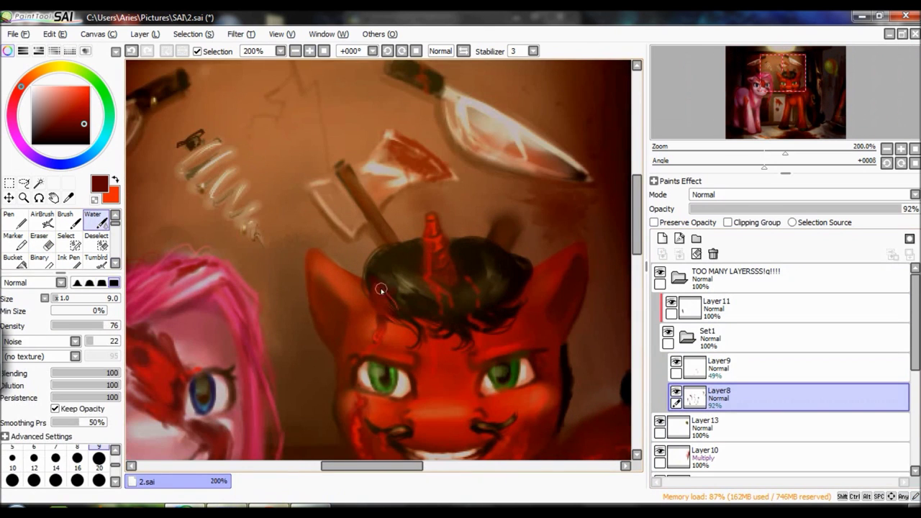
scroll(378, 289, down, 5)
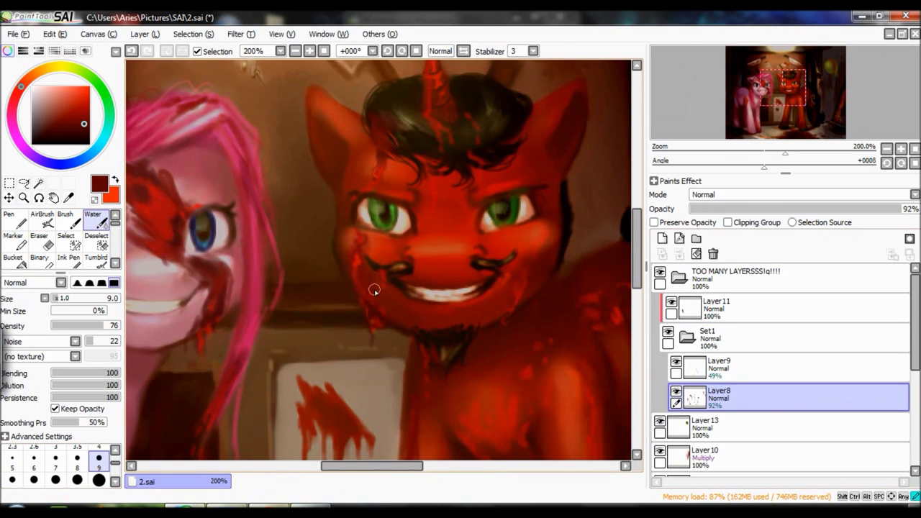
scroll(377, 273, down, 3)
scroll(512, 301, up, 1)
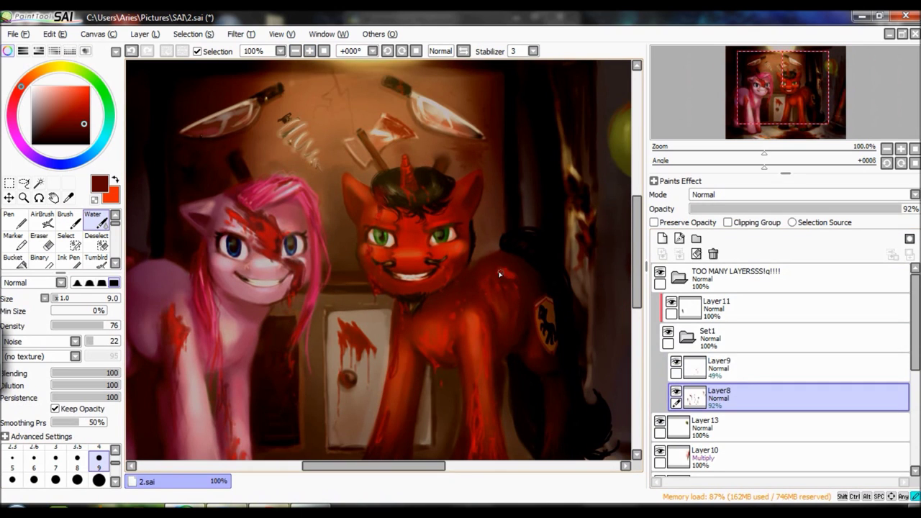
key(bracketright)
key(bracketright)
key(bracketright)
key(bracketright)
key(bracketright)
scroll(381, 318, down, 3)
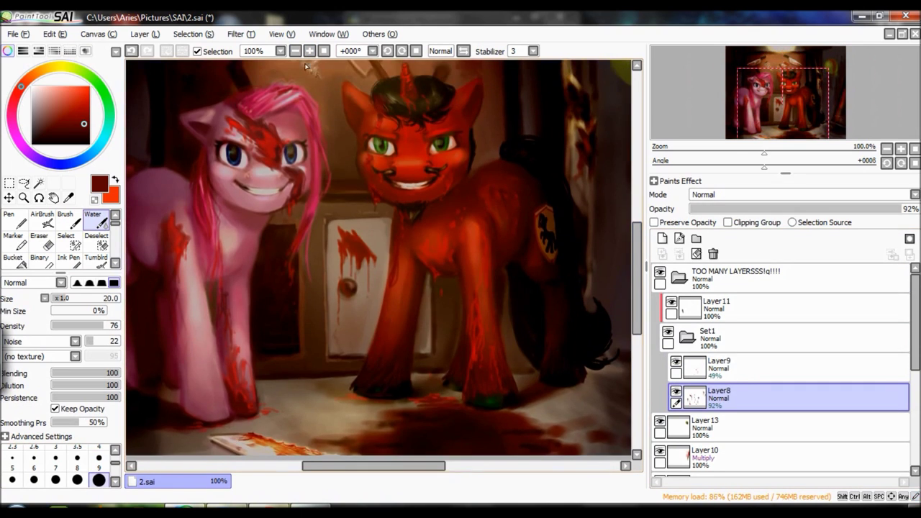
Brighten the metal coil and axe hanging on the wall in pale yellow on Layer12 with the AirBrush at size 20.
scroll(317, 99, down, 2)
click(686, 337)
click(726, 457)
click(53, 67)
click(54, 86)
click(42, 218)
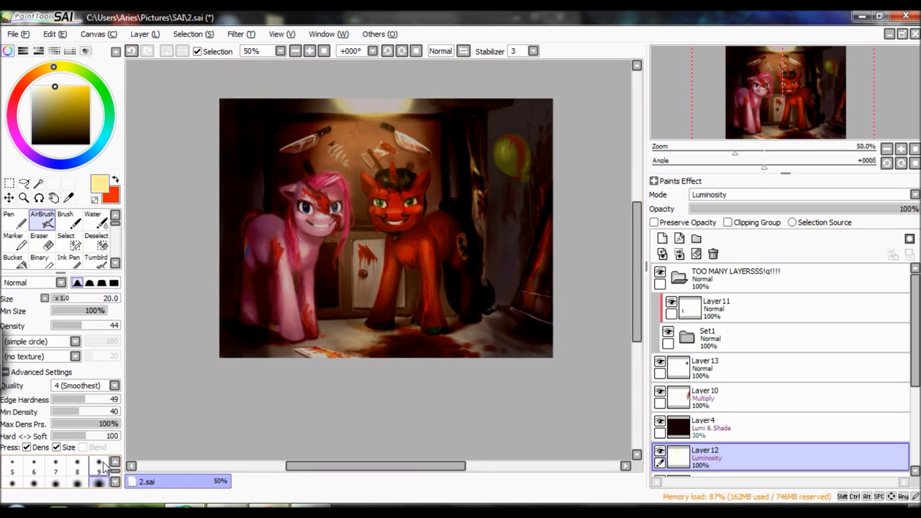
scroll(624, 212, up, 2)
drag(294, 144, 313, 191)
key(ctrl+z)
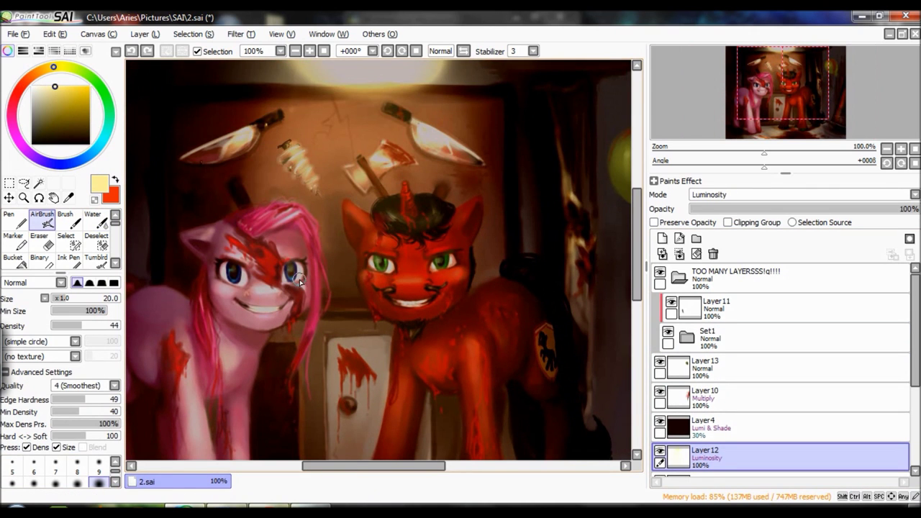
click(296, 51)
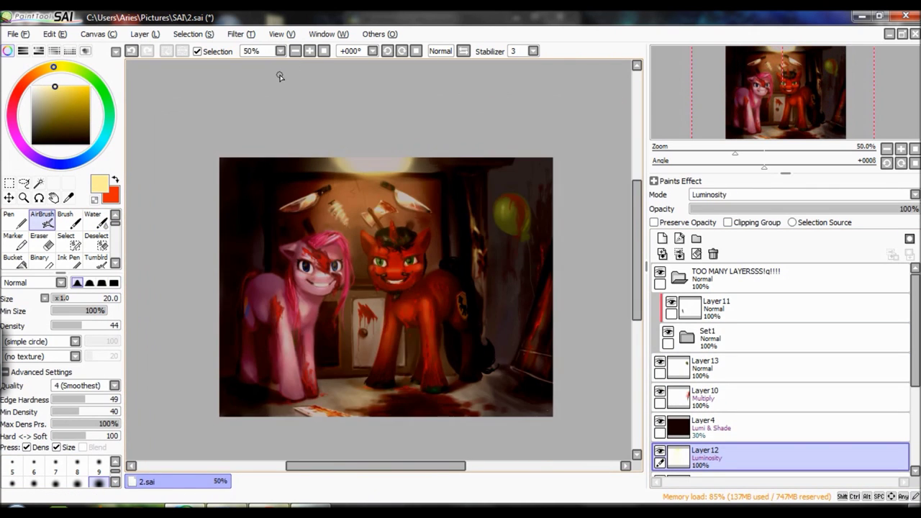
click(309, 51)
Paint small dark pegs holding the hanging knives, coil and axe on Layer1 with the AirBrush at size 7 and the Ink Pen at size 9.
click(705, 461)
click(99, 461)
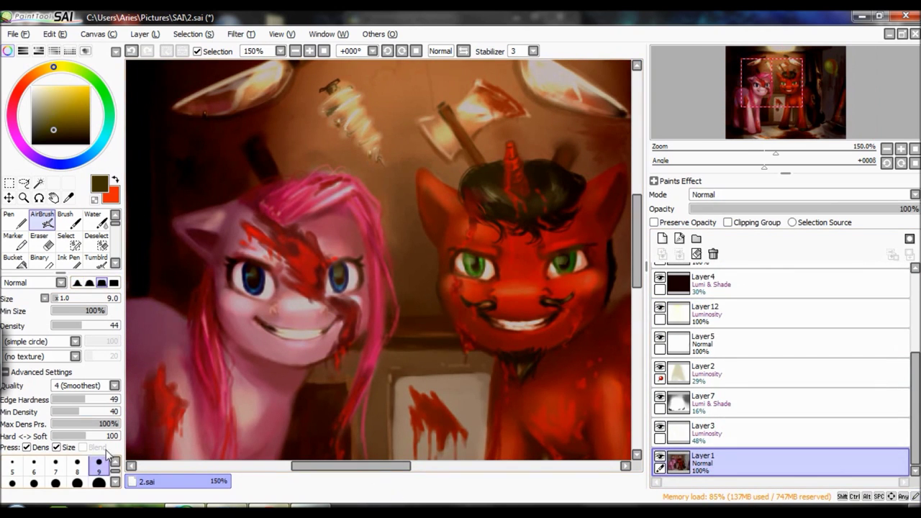
key(bracketleft)
key(bracketleft)
key(ctrl+z)
scroll(504, 129, up, 3)
alt+click(560, 199)
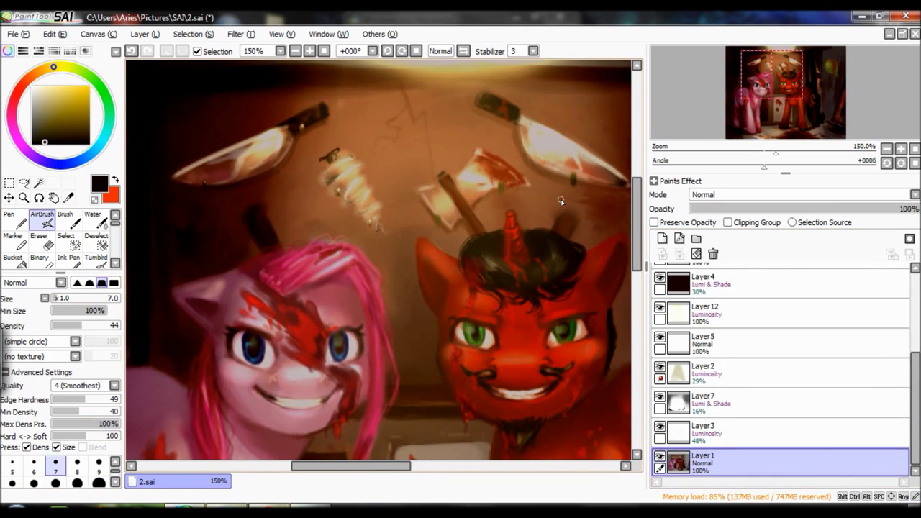
key(i)
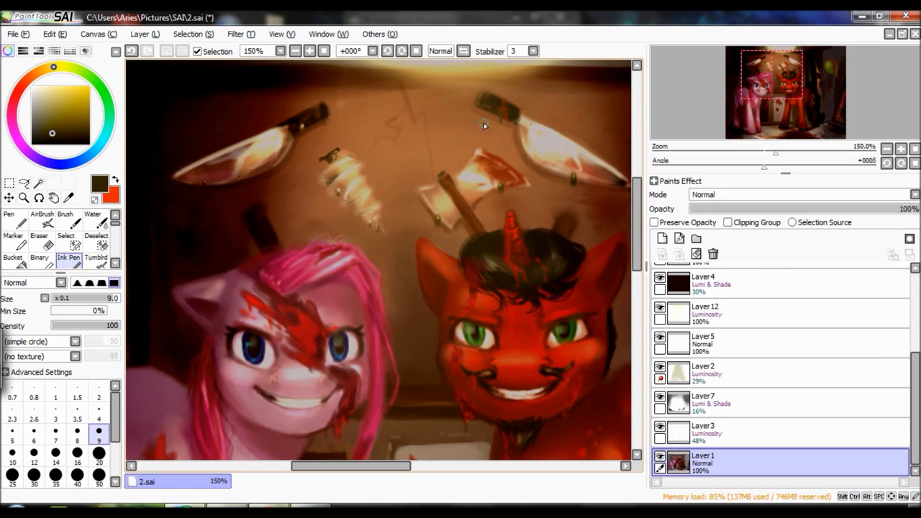
click(295, 50)
click(294, 50)
click(295, 51)
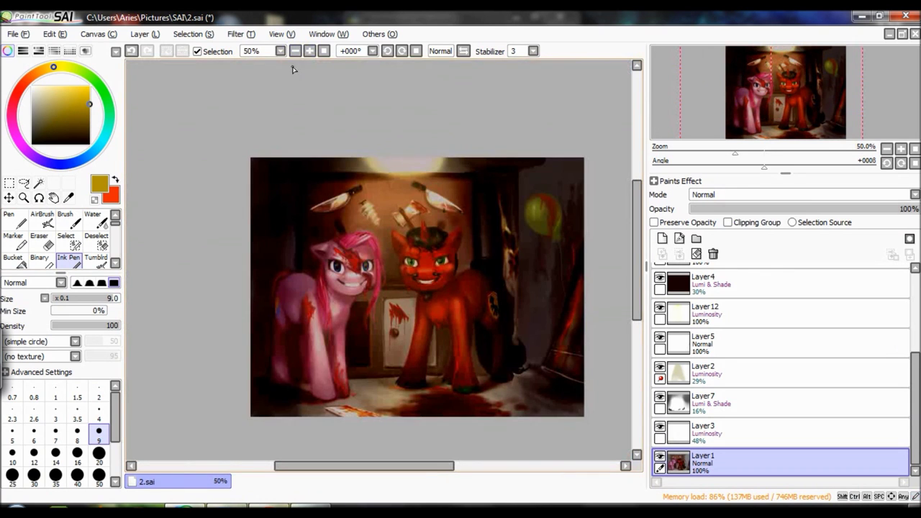
Write the artist's signature and 2012 in gold on the barrel on a new top layer with the Ink Pen at size 2, at 14% layer opacity.
scroll(777, 345, up, 5)
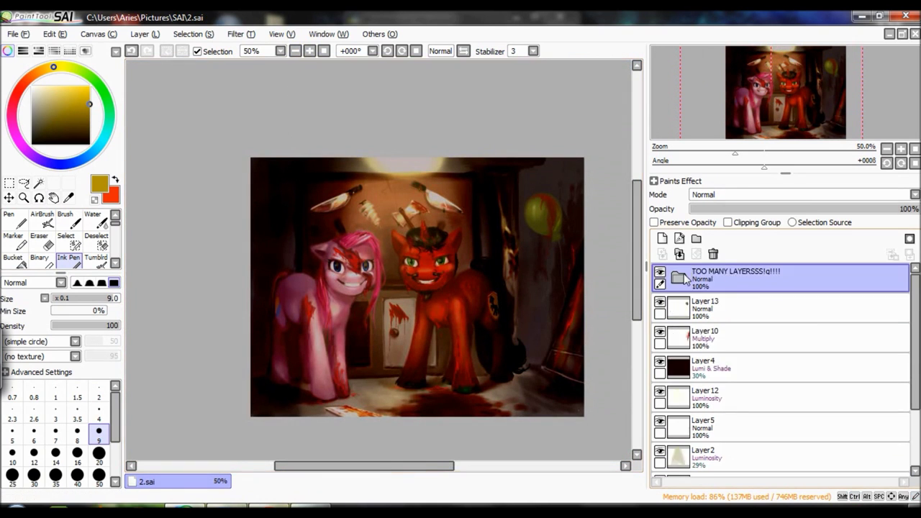
click(705, 277)
key(ctrl+plus)
key(ctrl+plus)
key(ctrl+plus)
scroll(636, 246, up, 1)
click(98, 392)
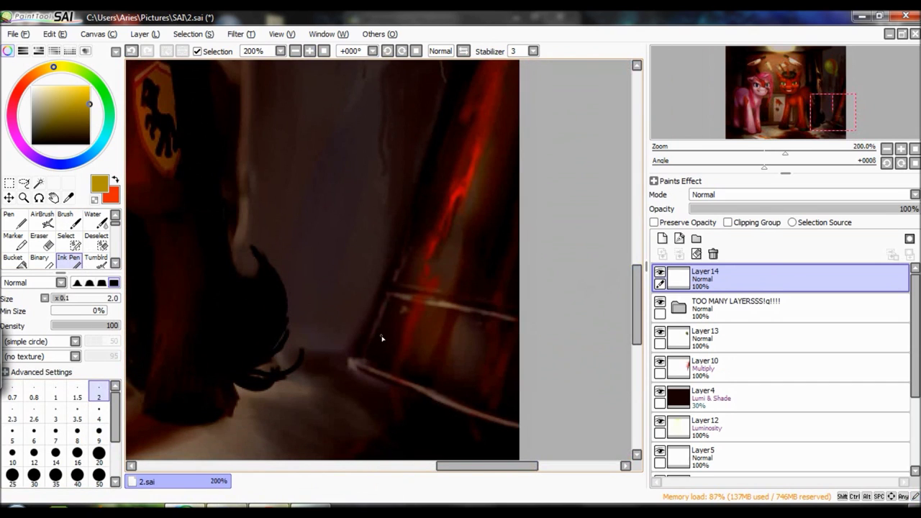
drag(767, 209, 723, 209)
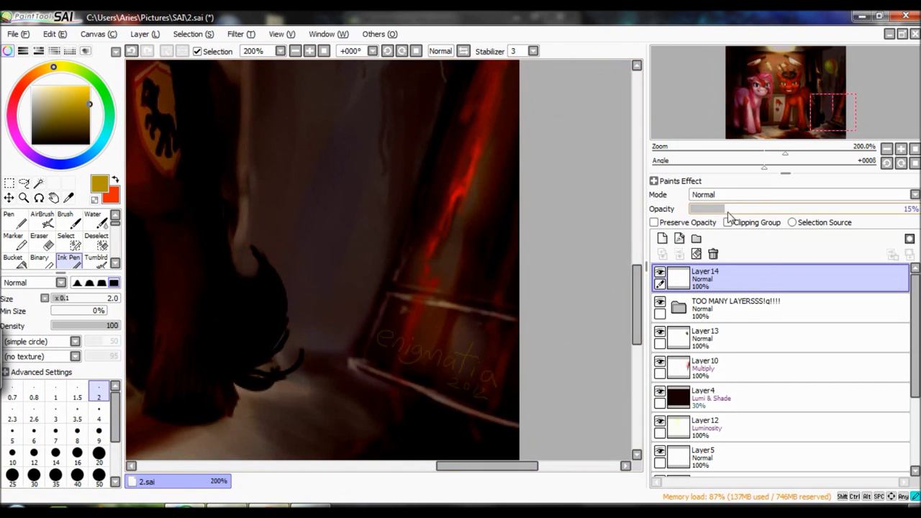
Clear the signature from the barrel on Layer14 and restore the layer's opacity to 100%.
click(309, 51)
key(ctrl+t)
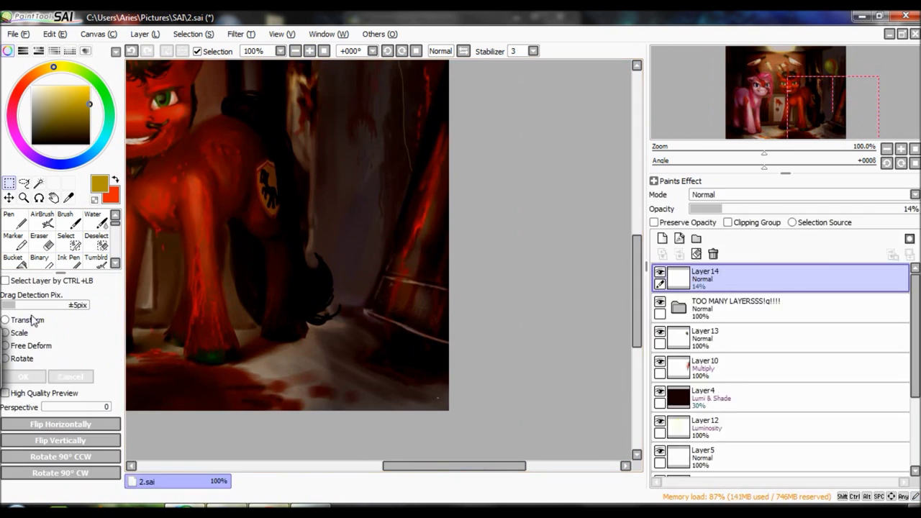
key(Return)
click(65, 219)
scroll(353, 400, down, 1)
scroll(309, 460, up, 4)
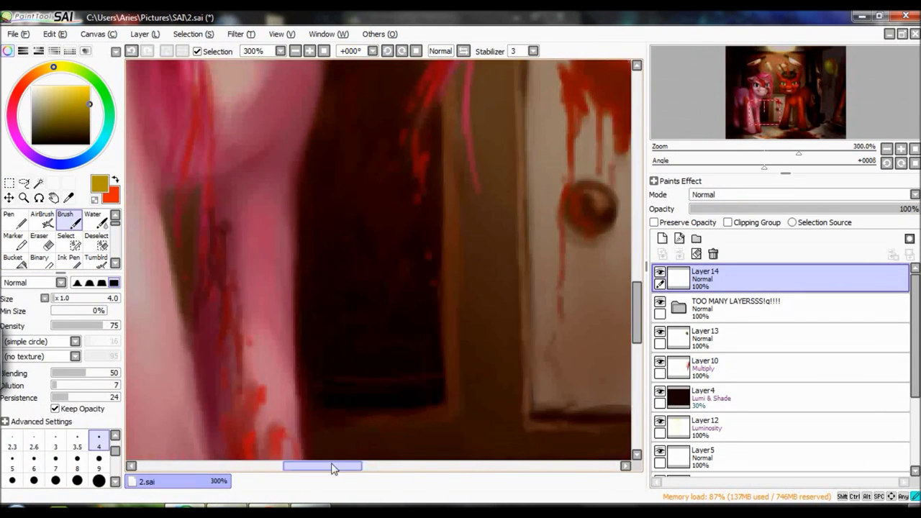
key(Delete)
Write the artist's signature and 2012 in gold with the Brush at size 2 and place them on the floor near the picture's lower right corner.
click(99, 446)
drag(179, 244, 331, 266)
click(295, 51)
drag(791, 209, 770, 208)
key(Delete)
key(ctrl+t)
Set the signature layer to Luminosity mode at 39% opacity and switch to the Eraser at size 9.
click(753, 196)
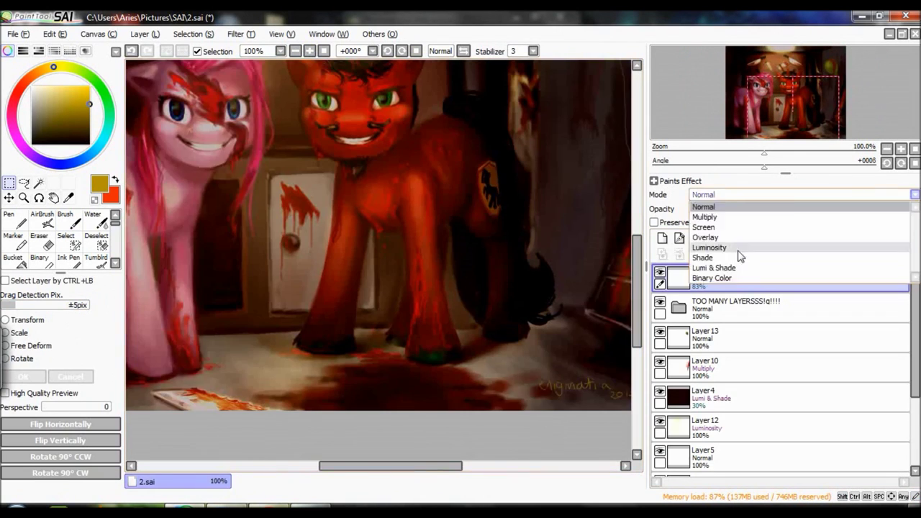
click(709, 249)
drag(834, 209, 789, 209)
key(b)
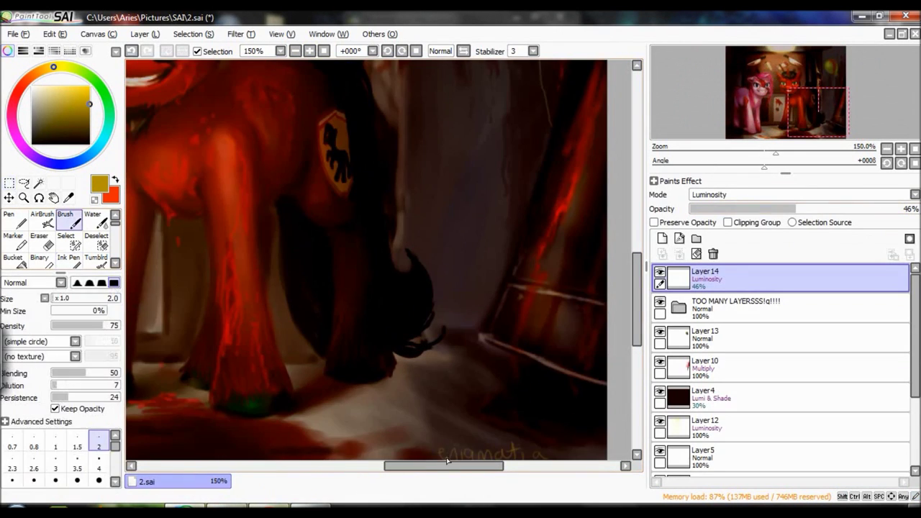
scroll(476, 340, up, 1)
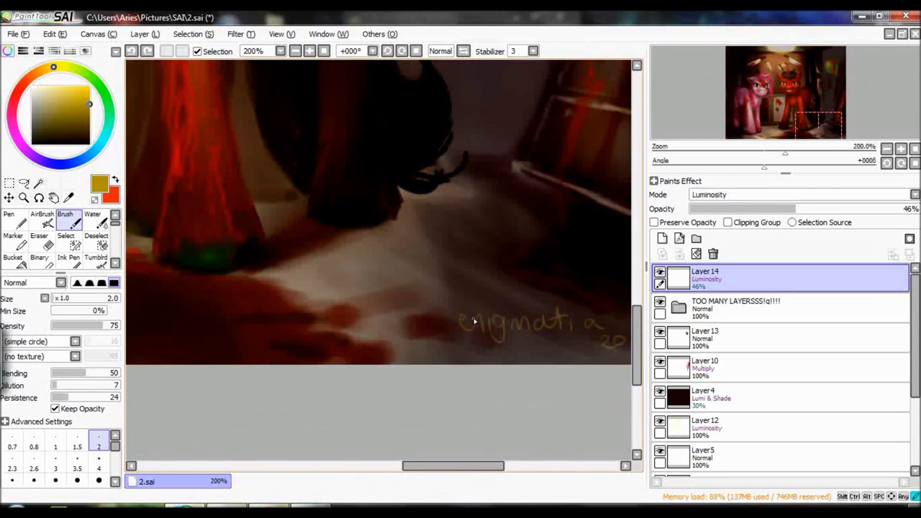
click(779, 209)
drag(453, 466, 487, 465)
key(e)
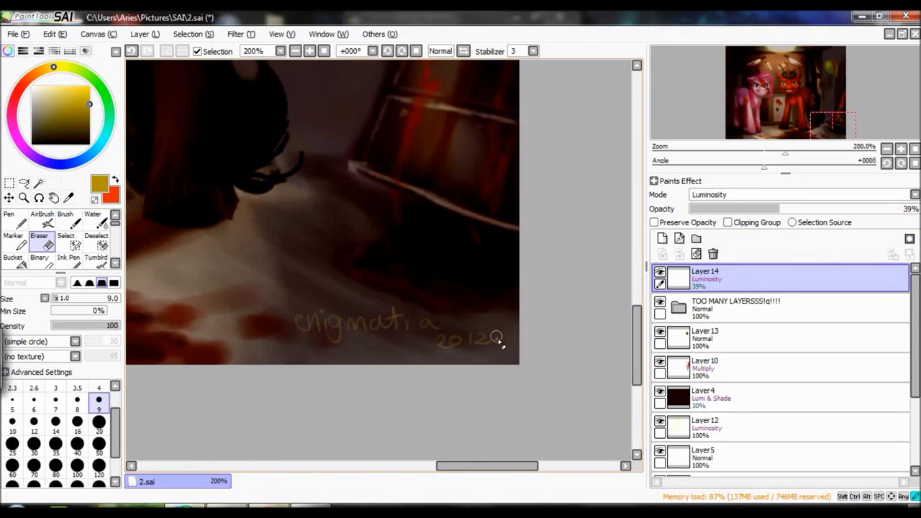
Select Layer3 in the layer stack and review the whole finished illustration.
click(719, 424)
scroll(755, 374, down, 3)
click(712, 432)
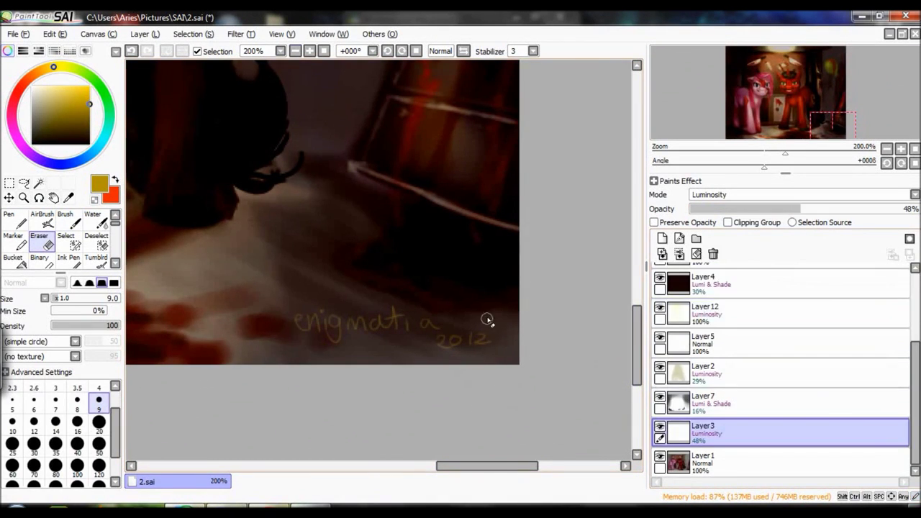
scroll(487, 318, down, 4)
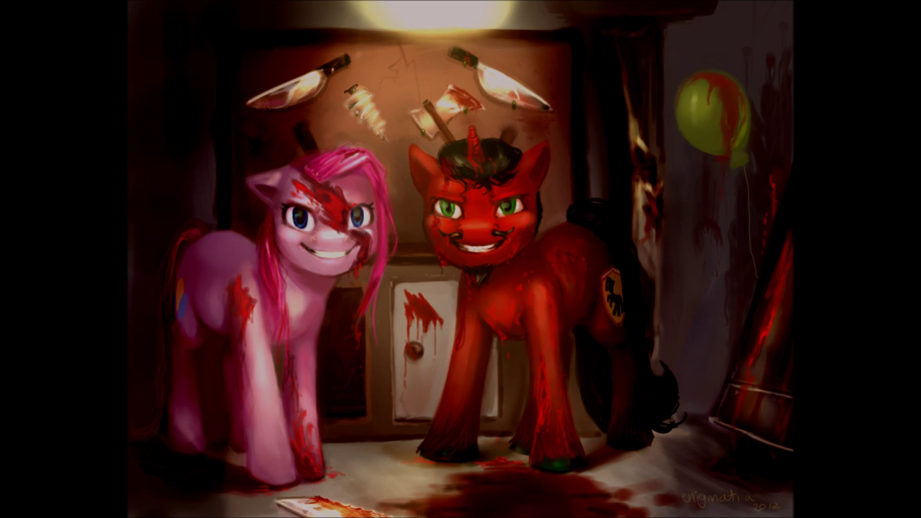